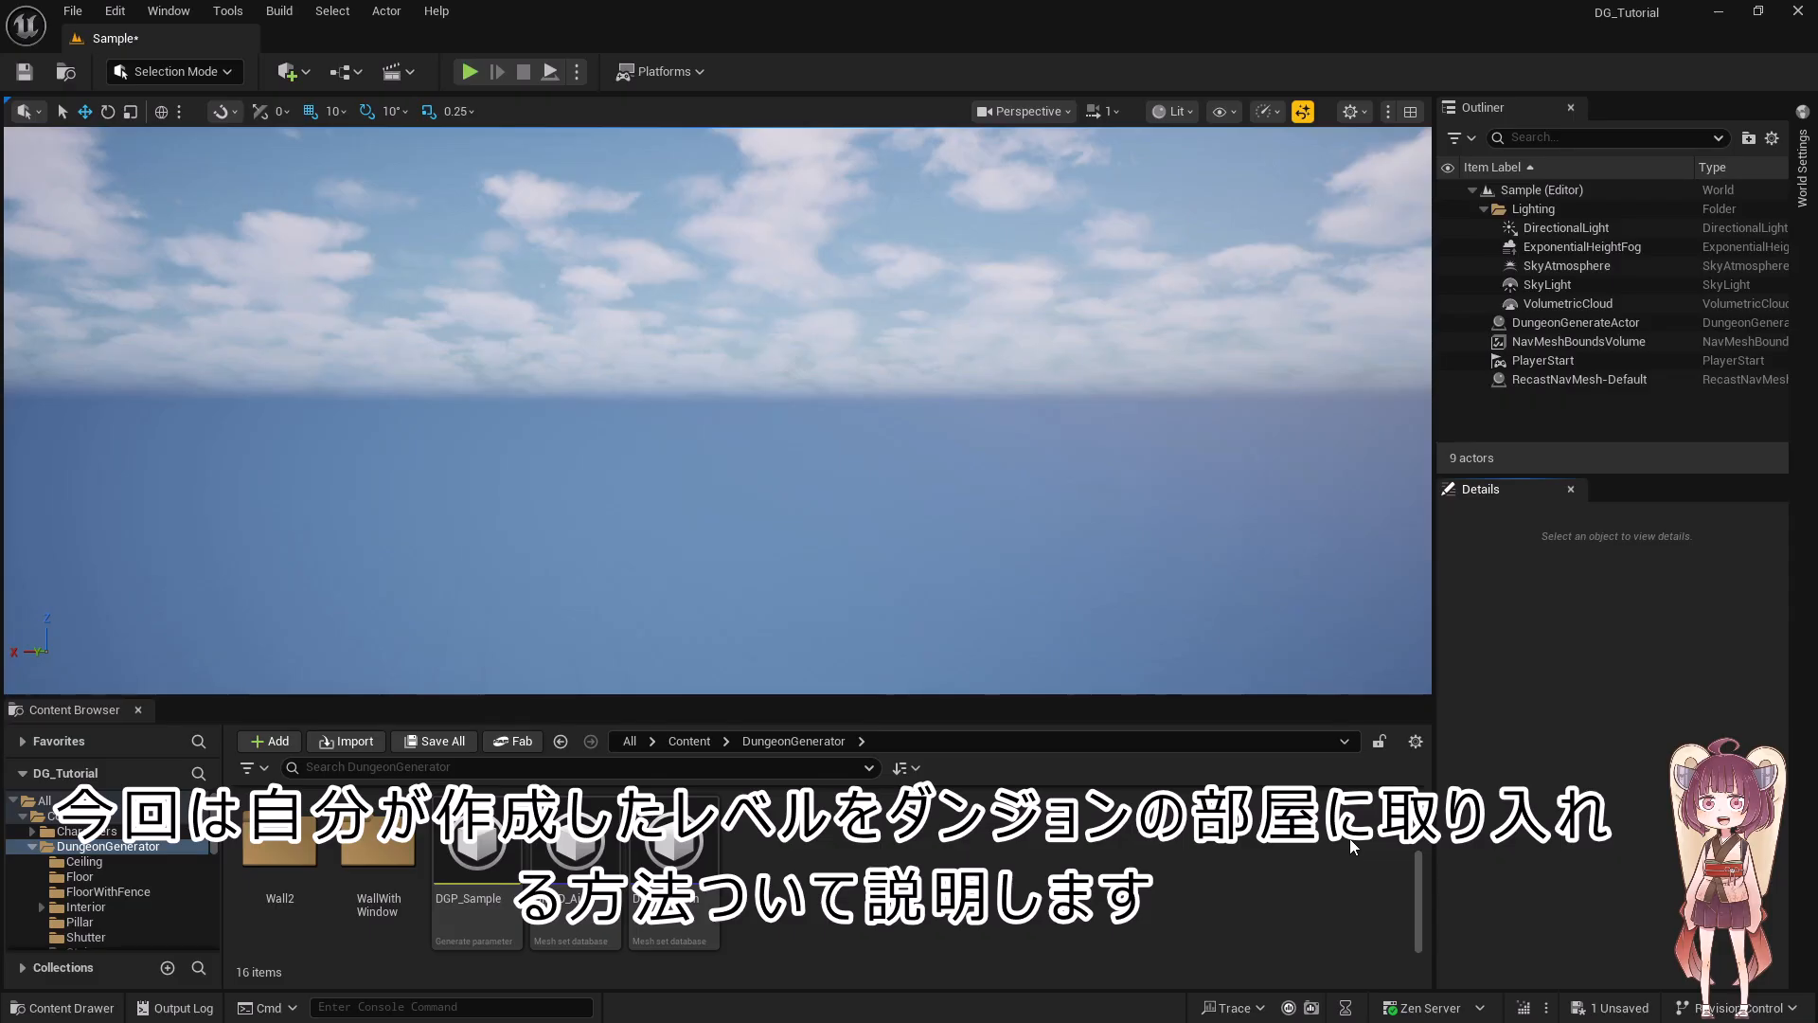
# - Create a new level from the Empty Level template, discarding the unsaved changes to Sample
pyautogui.click(75, 13)
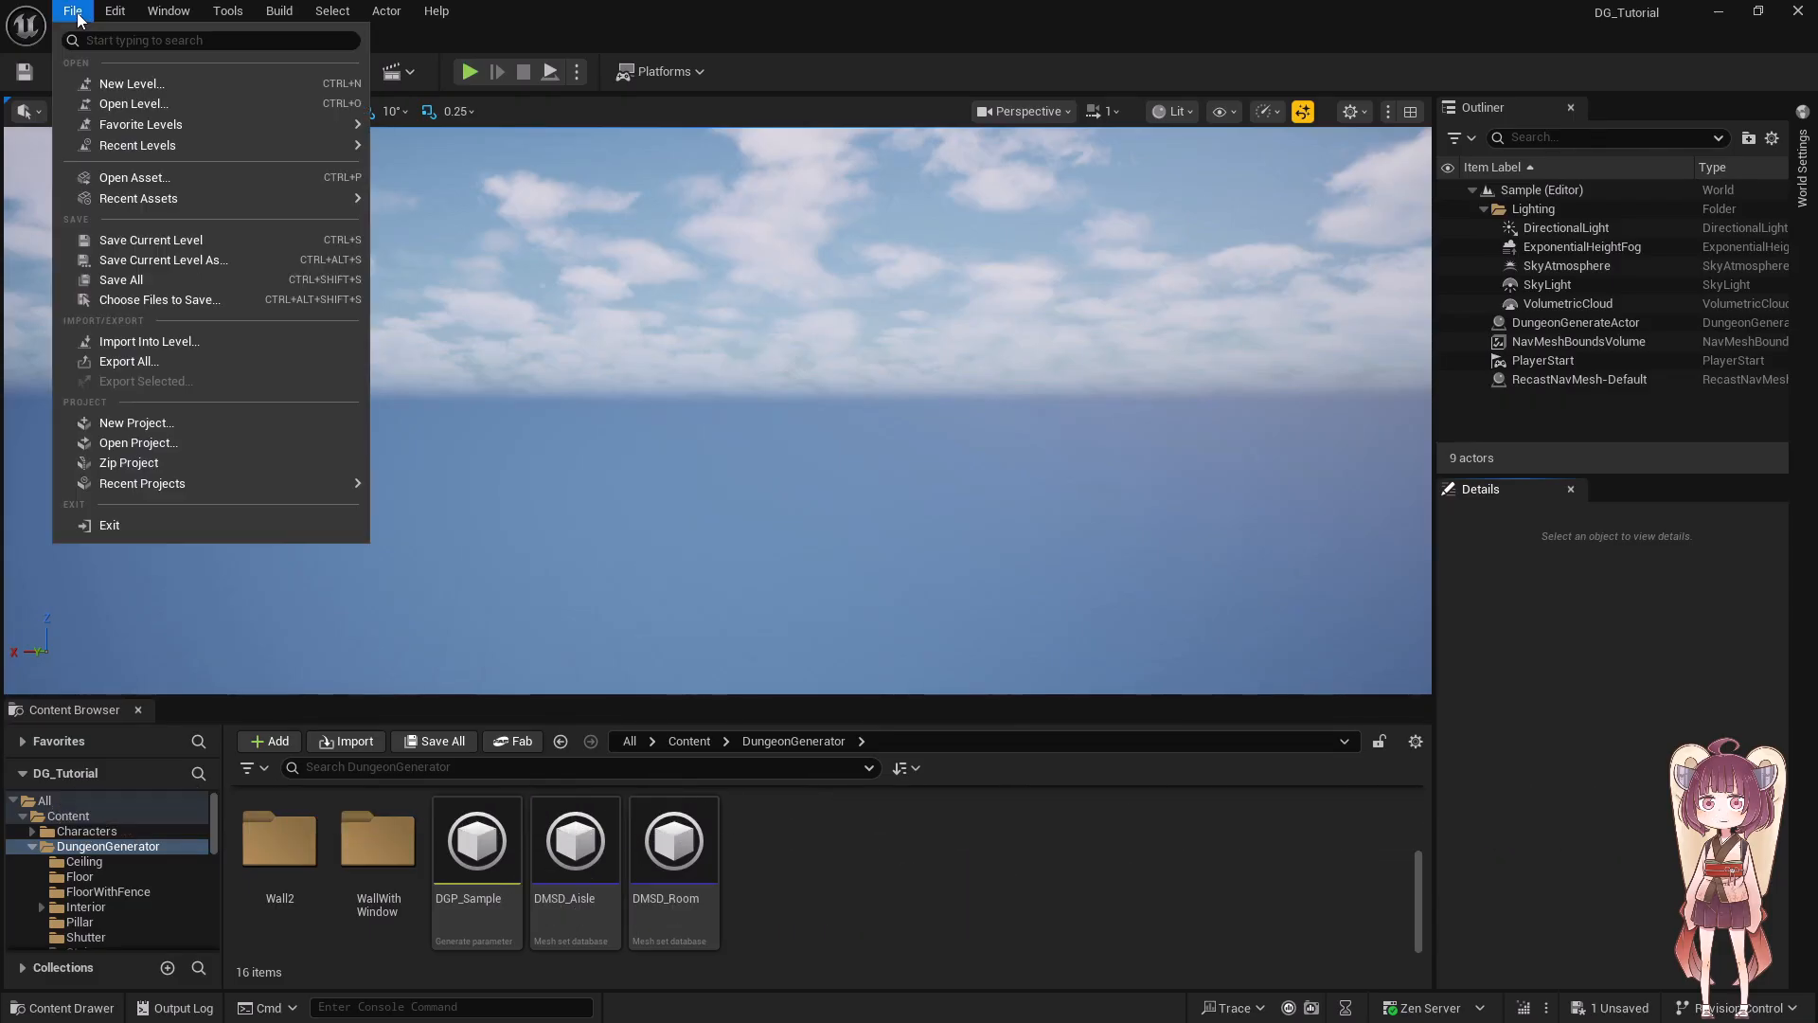
pyautogui.click(134, 84)
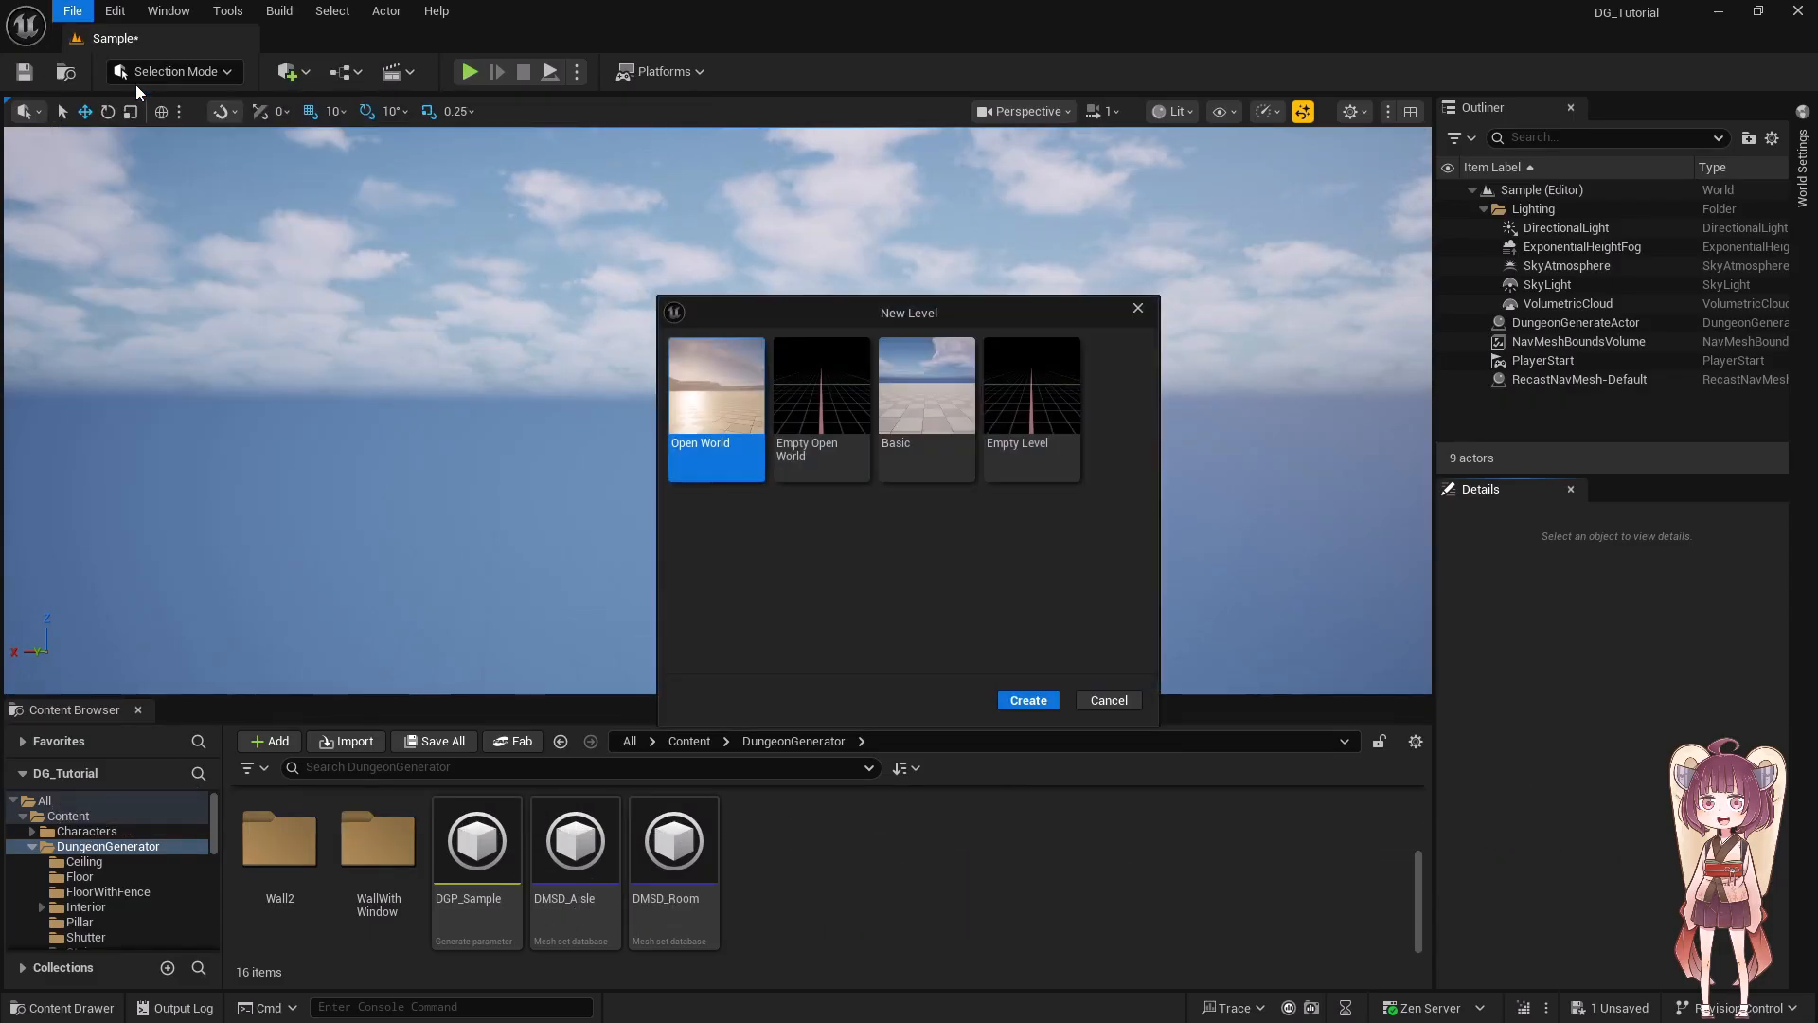
pyautogui.click(1033, 420)
pyautogui.click(1027, 701)
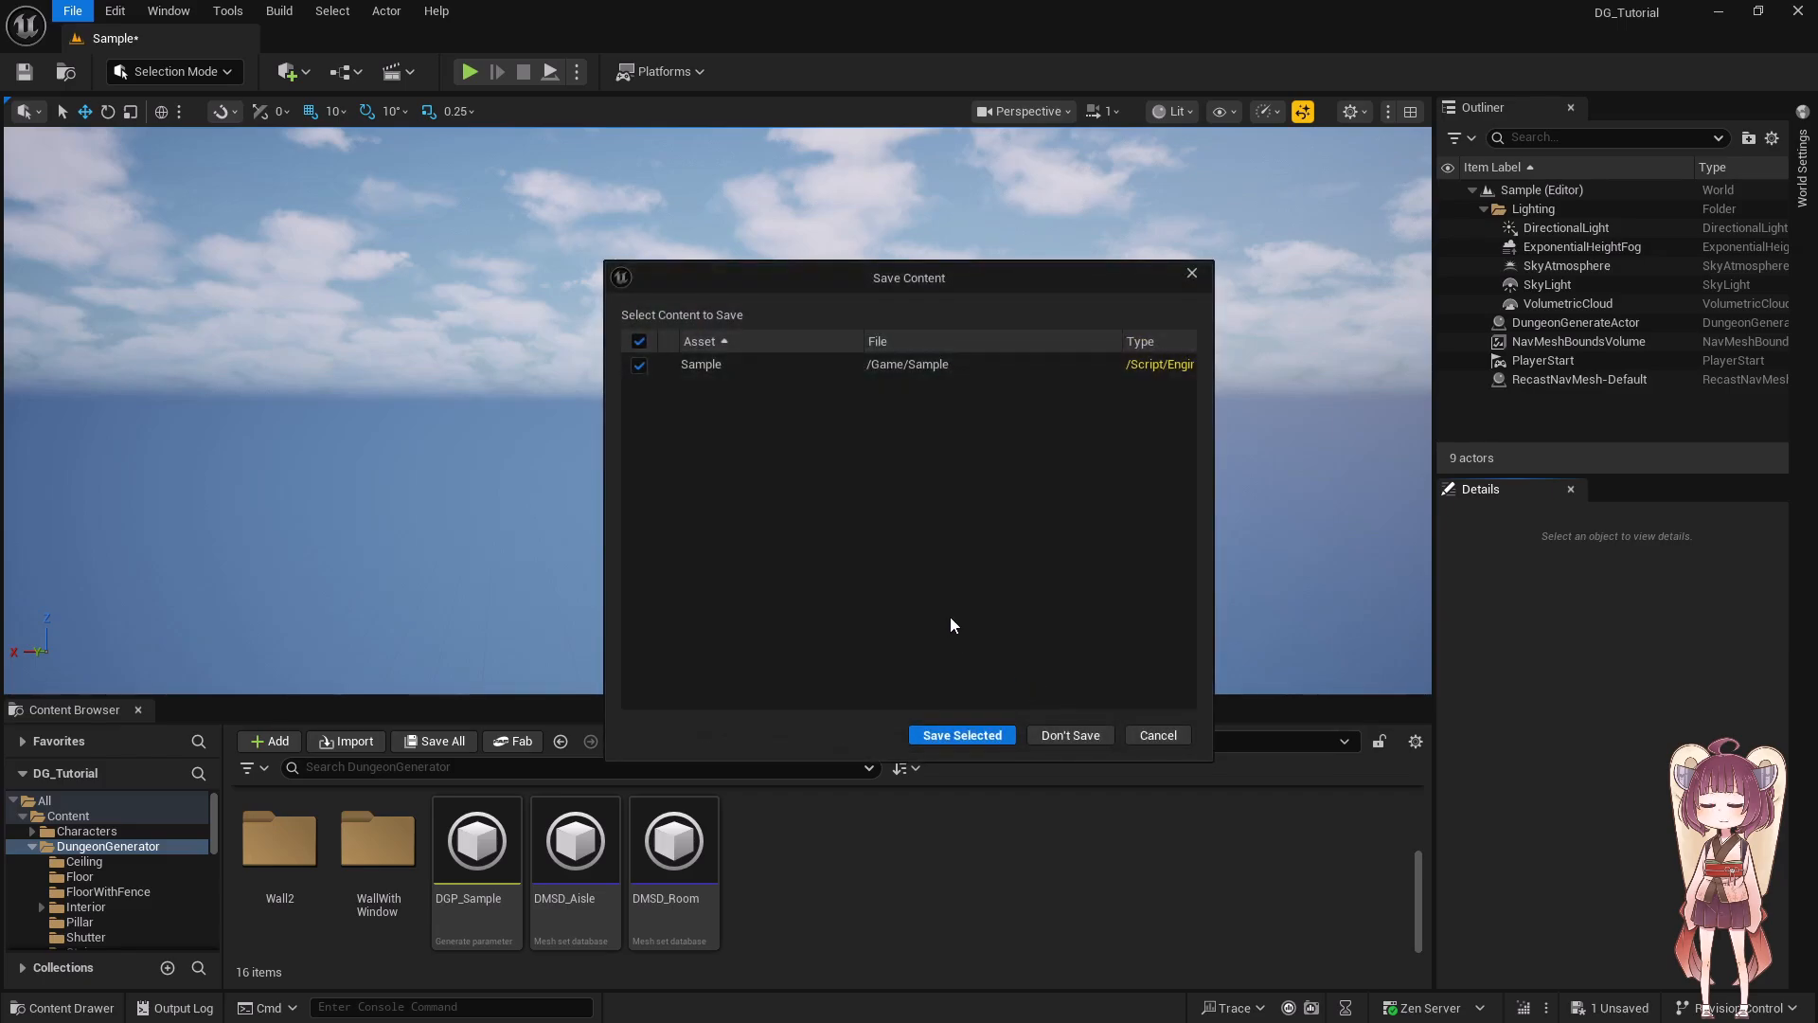
pyautogui.click(1054, 738)
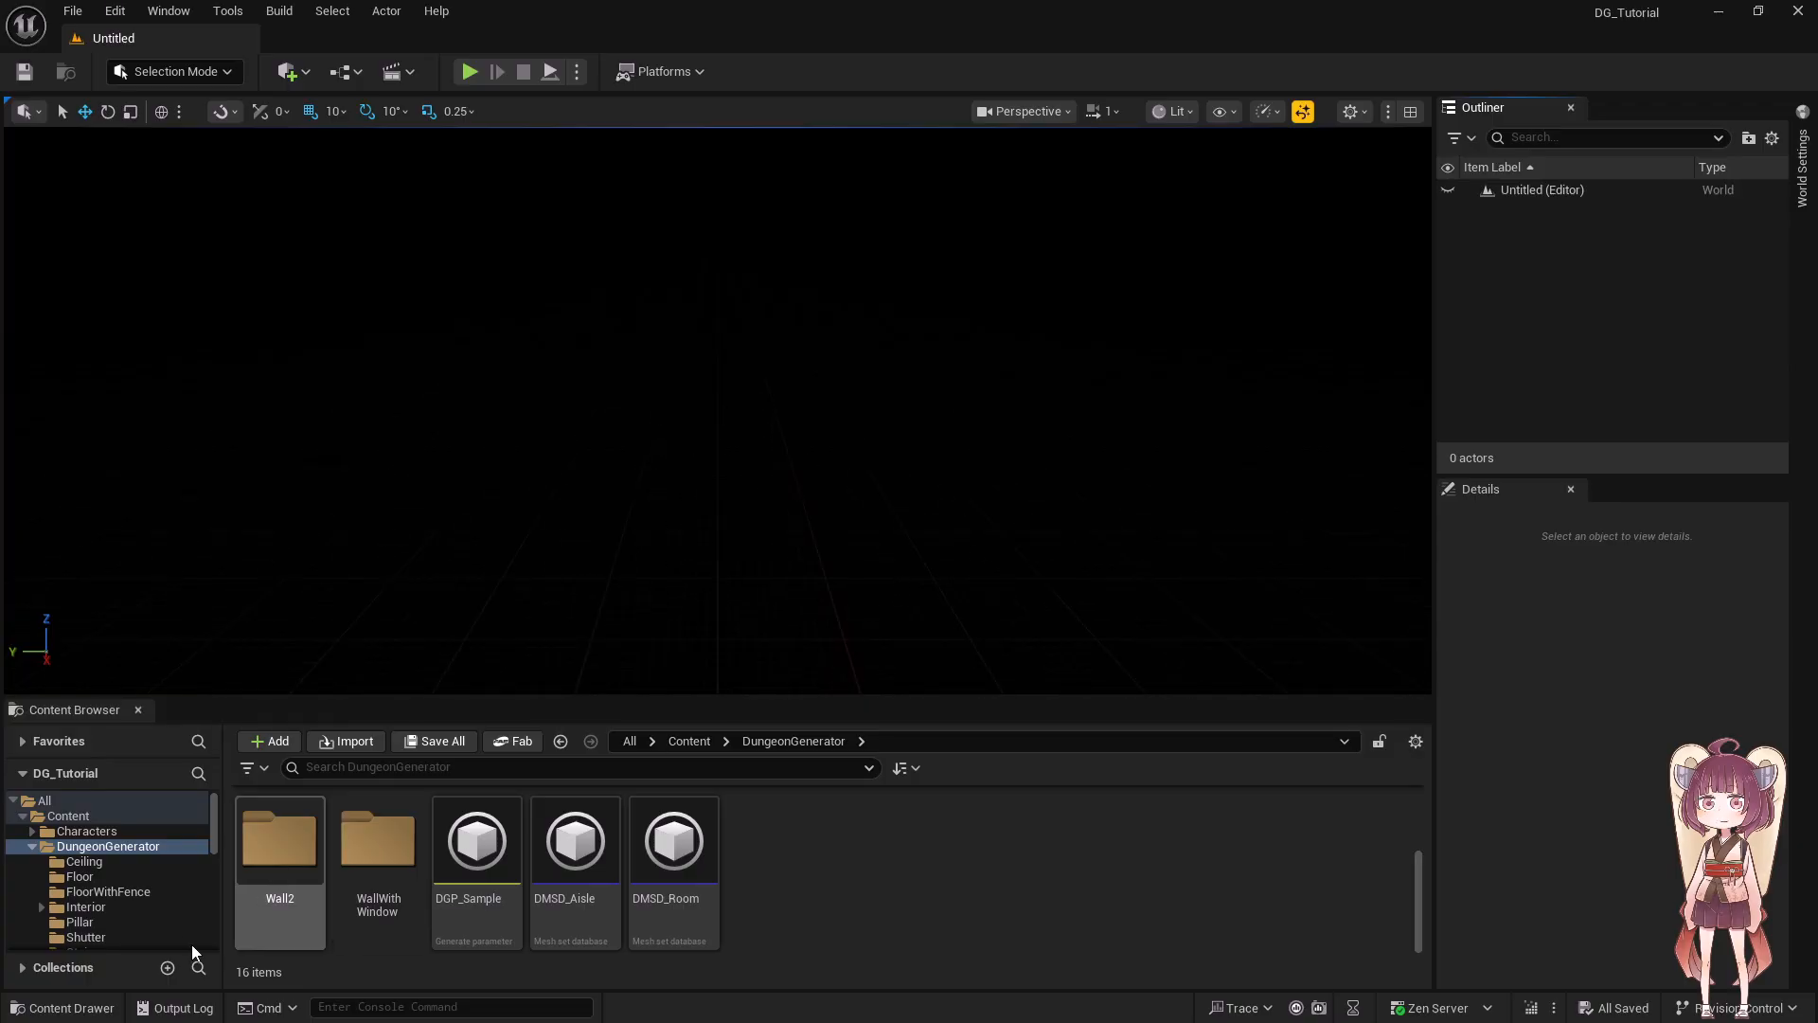
# - Place the DungeonFloor mesh from the Floor folder in the level and reset its location to the origin
pyautogui.click(79, 876)
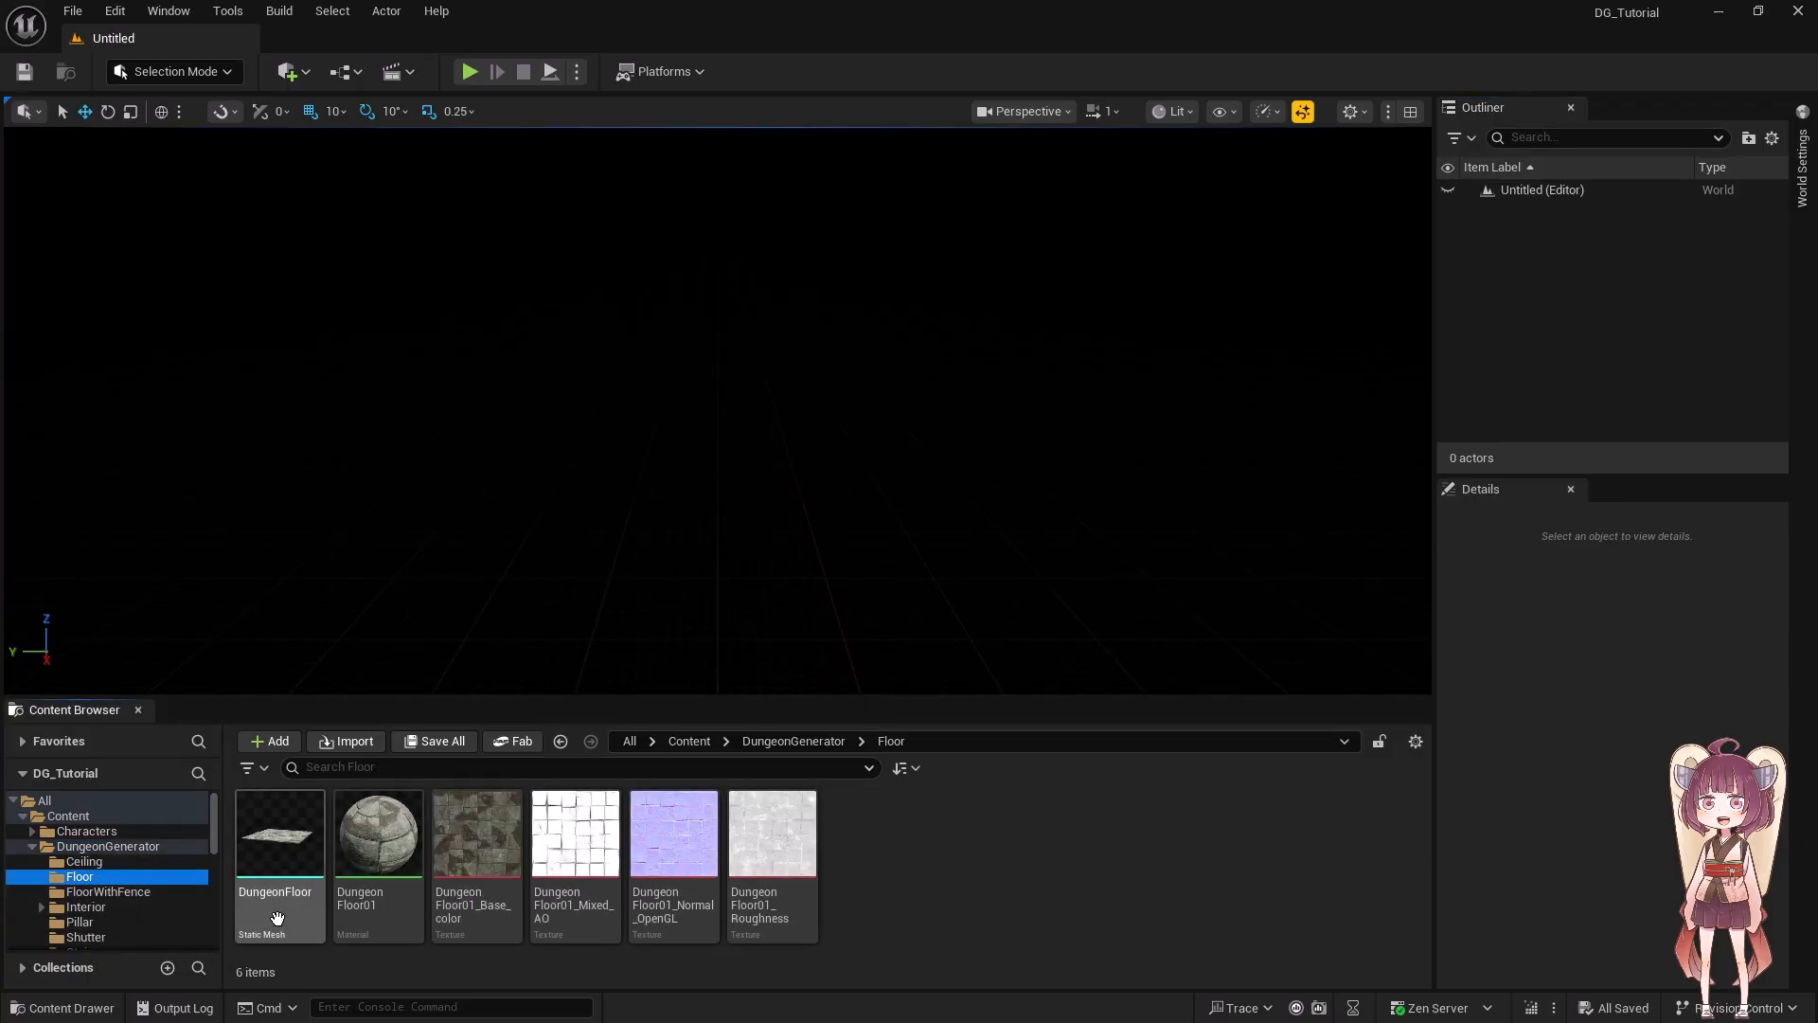
pyautogui.moveTo(277, 918); pyautogui.dragTo(654, 539)
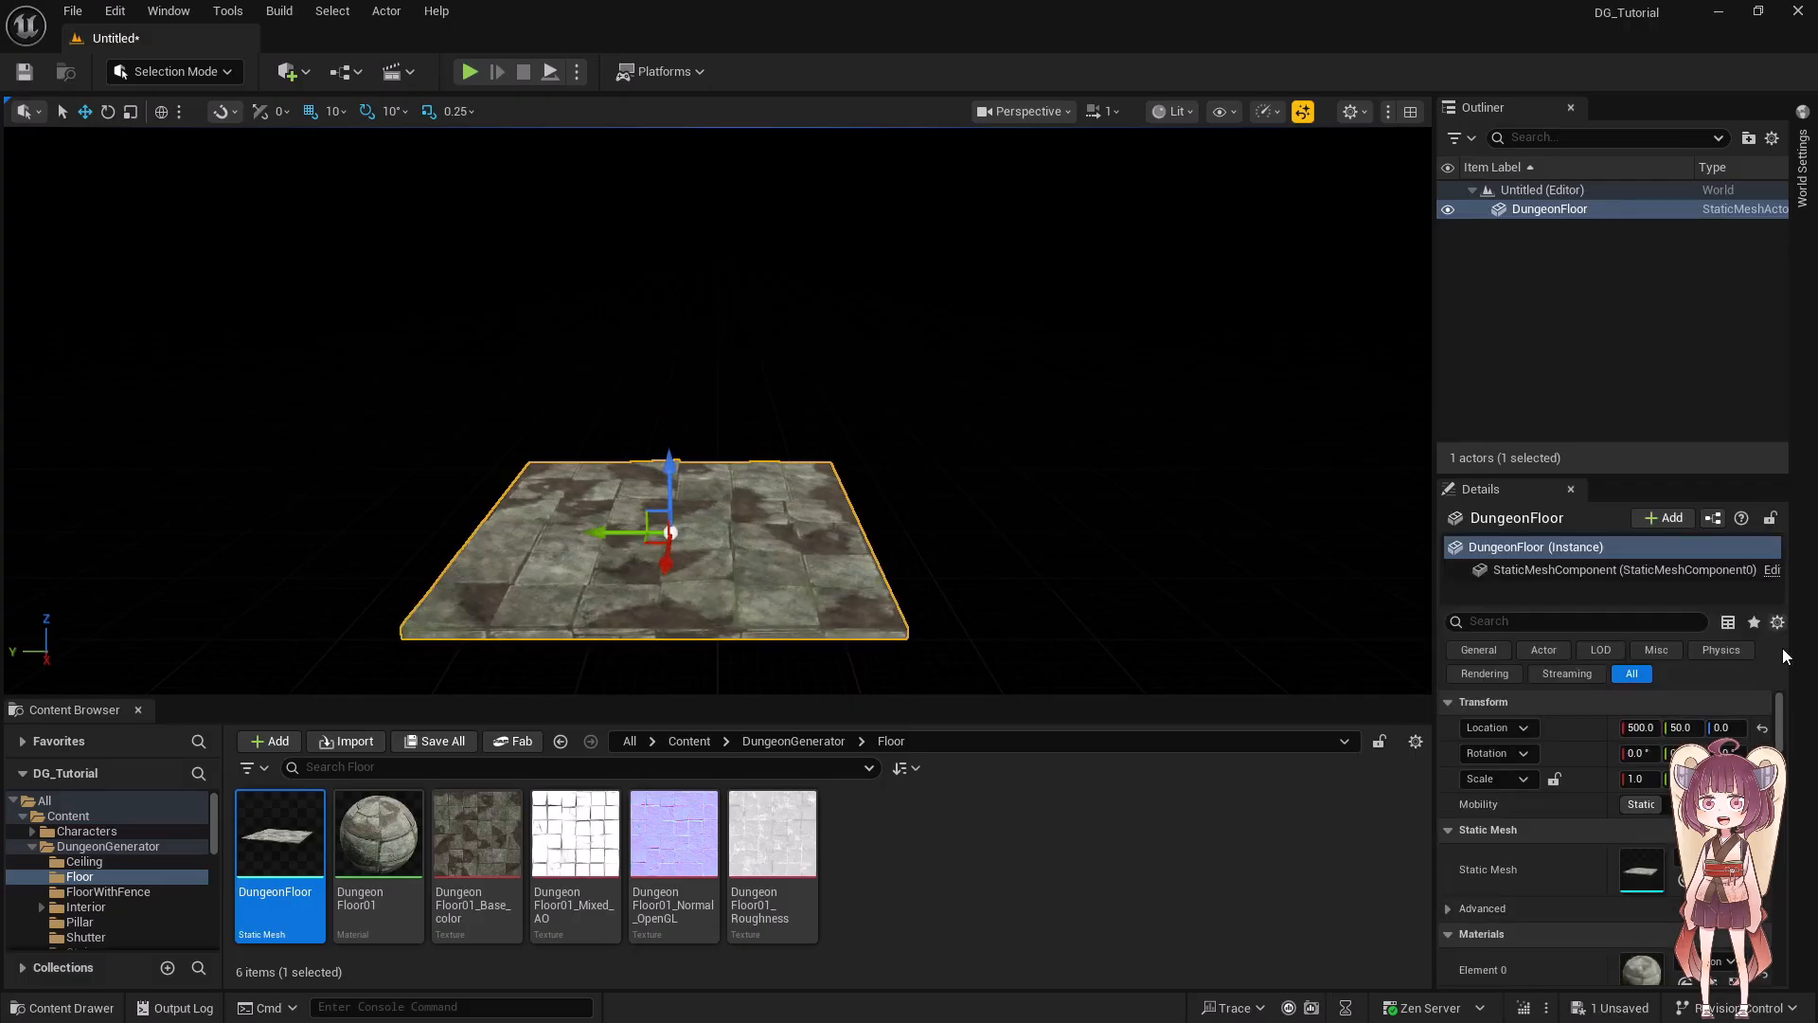
pyautogui.click(1763, 729)
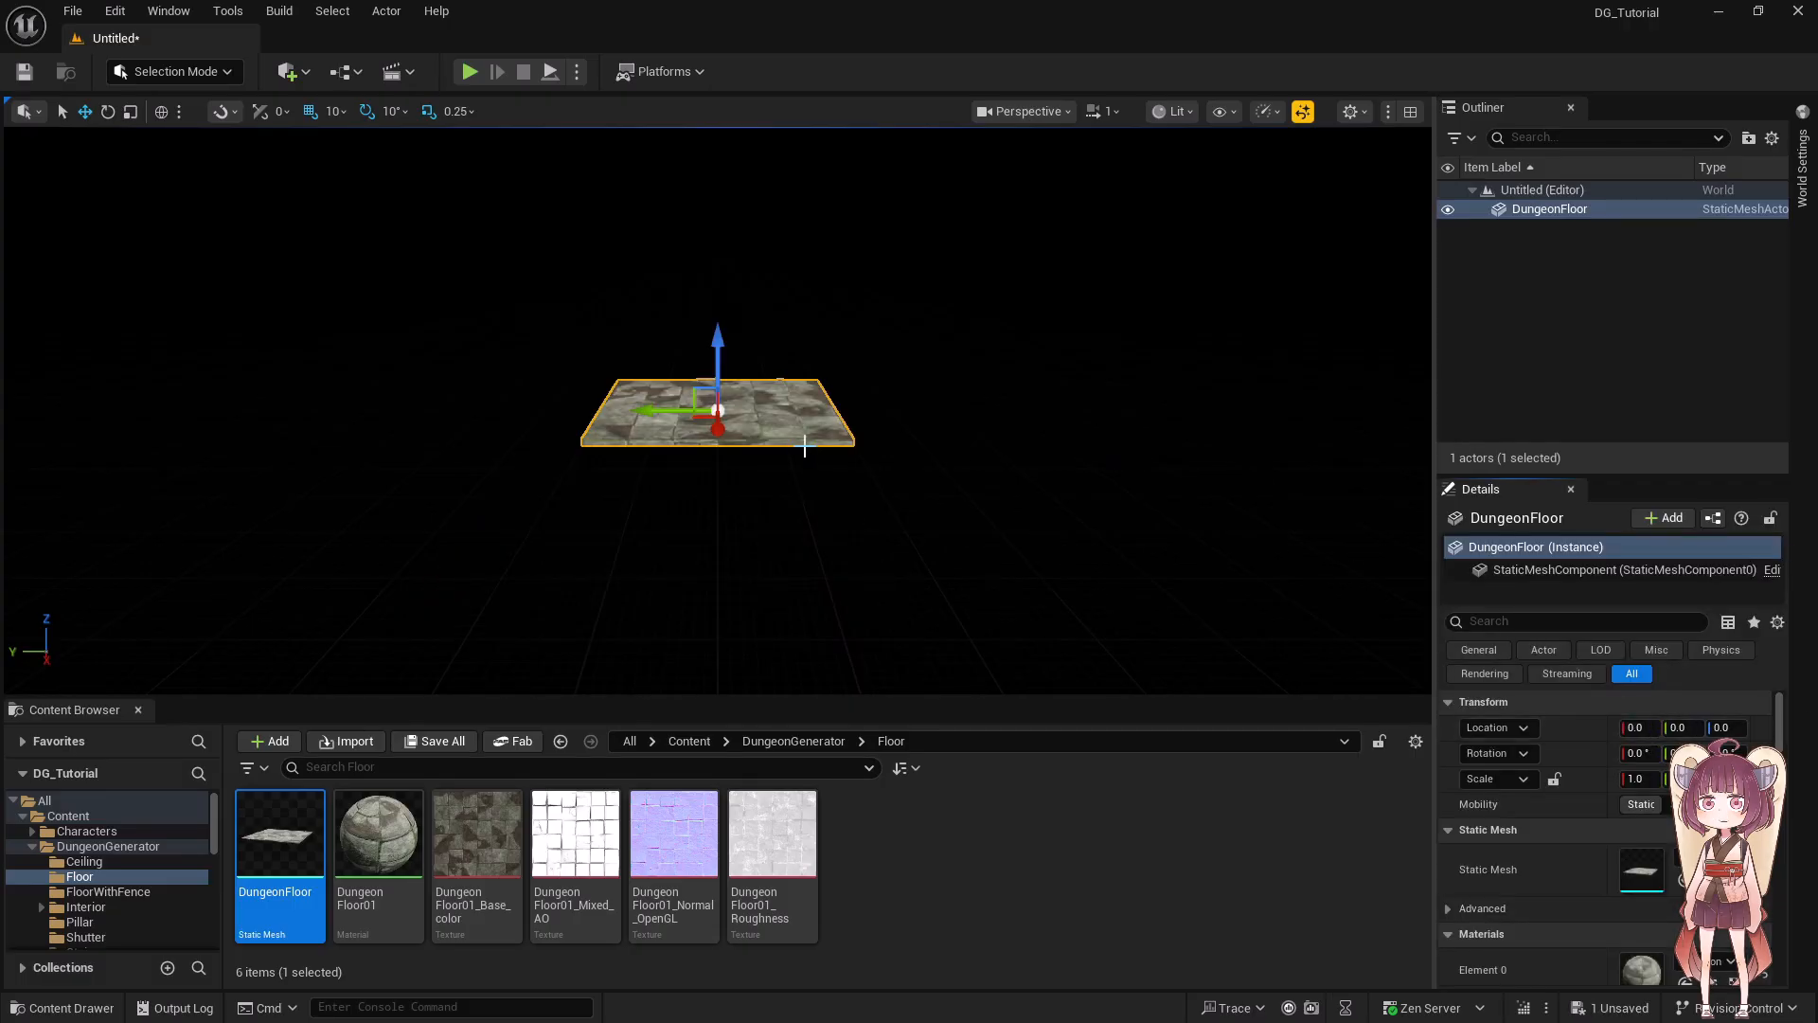
# - Duplicate the floor tile once to each side along Y, with the copies at Y -400 and Y 400
pyautogui.keyDown('alt'); pyautogui.moveTo(646, 418); pyautogui.dragTo(816, 414); pyautogui.keyUp('alt')
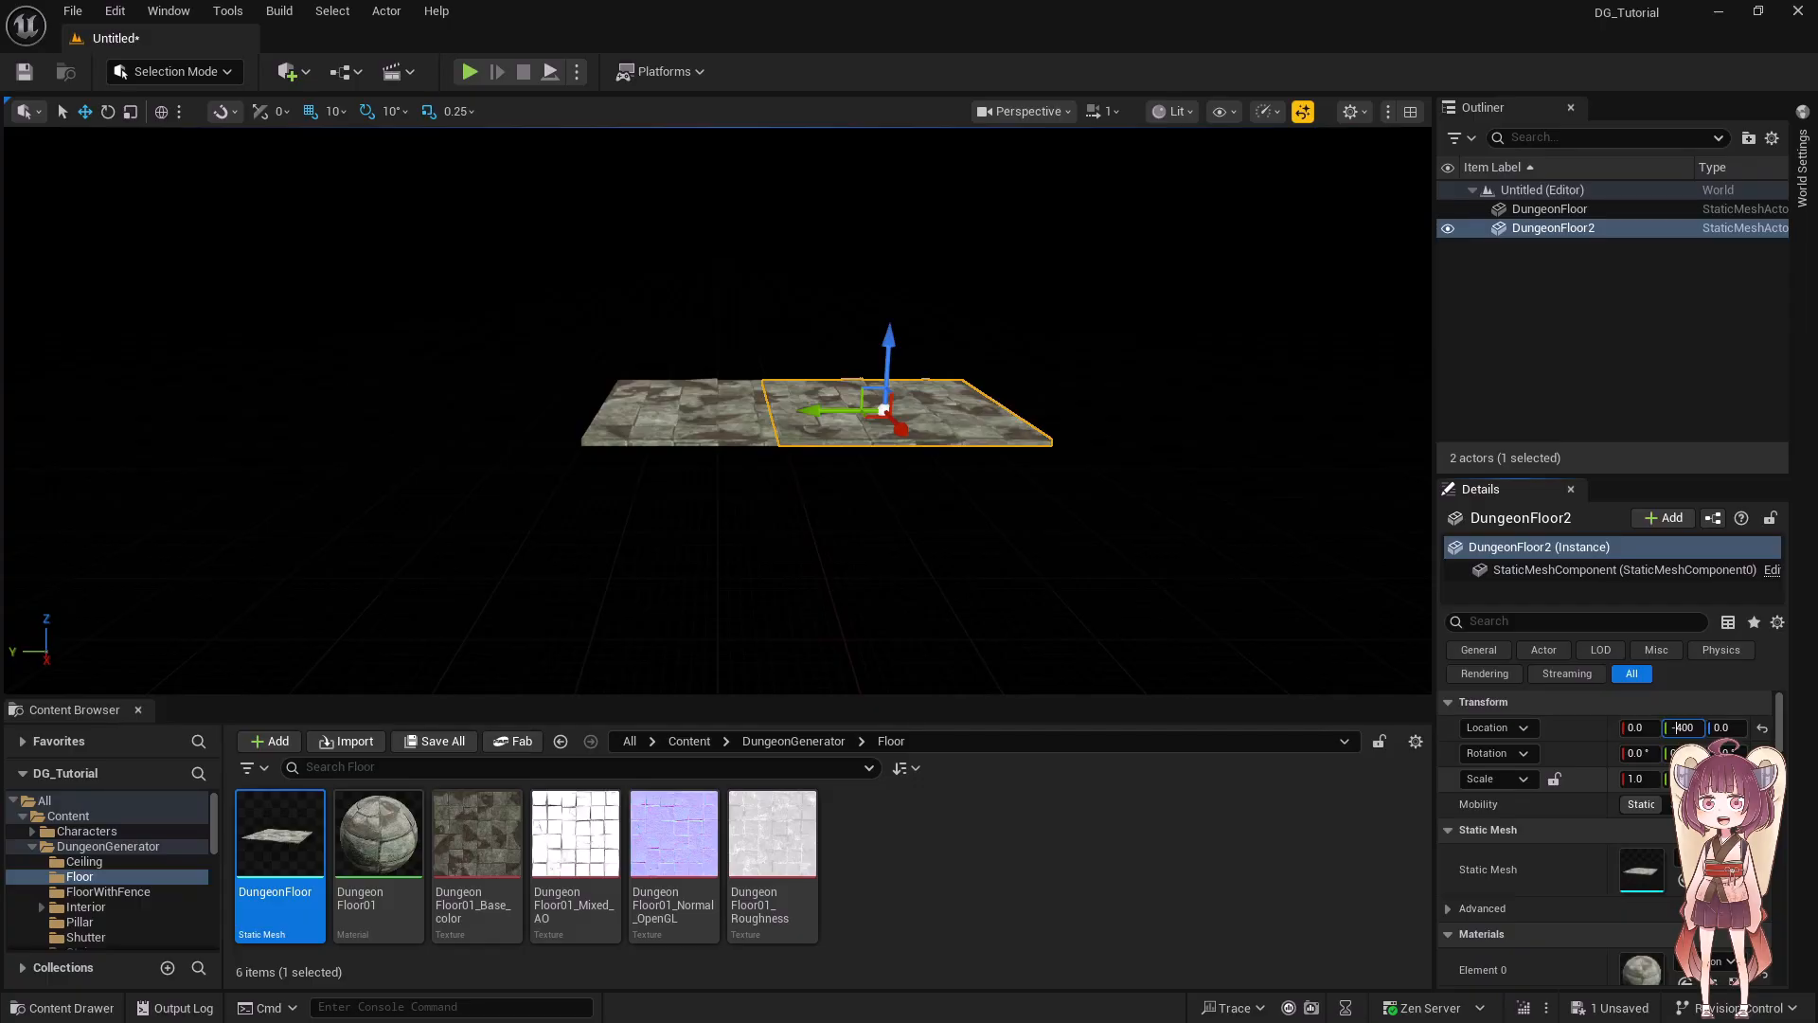
pyautogui.press('Return')
pyautogui.click(702, 420)
pyautogui.keyDown('alt'); pyautogui.moveTo(667, 412); pyautogui.dragTo(485, 412); pyautogui.keyUp('alt')
pyautogui.click(1690, 728)
pyautogui.write('400')
pyautogui.press('Return')
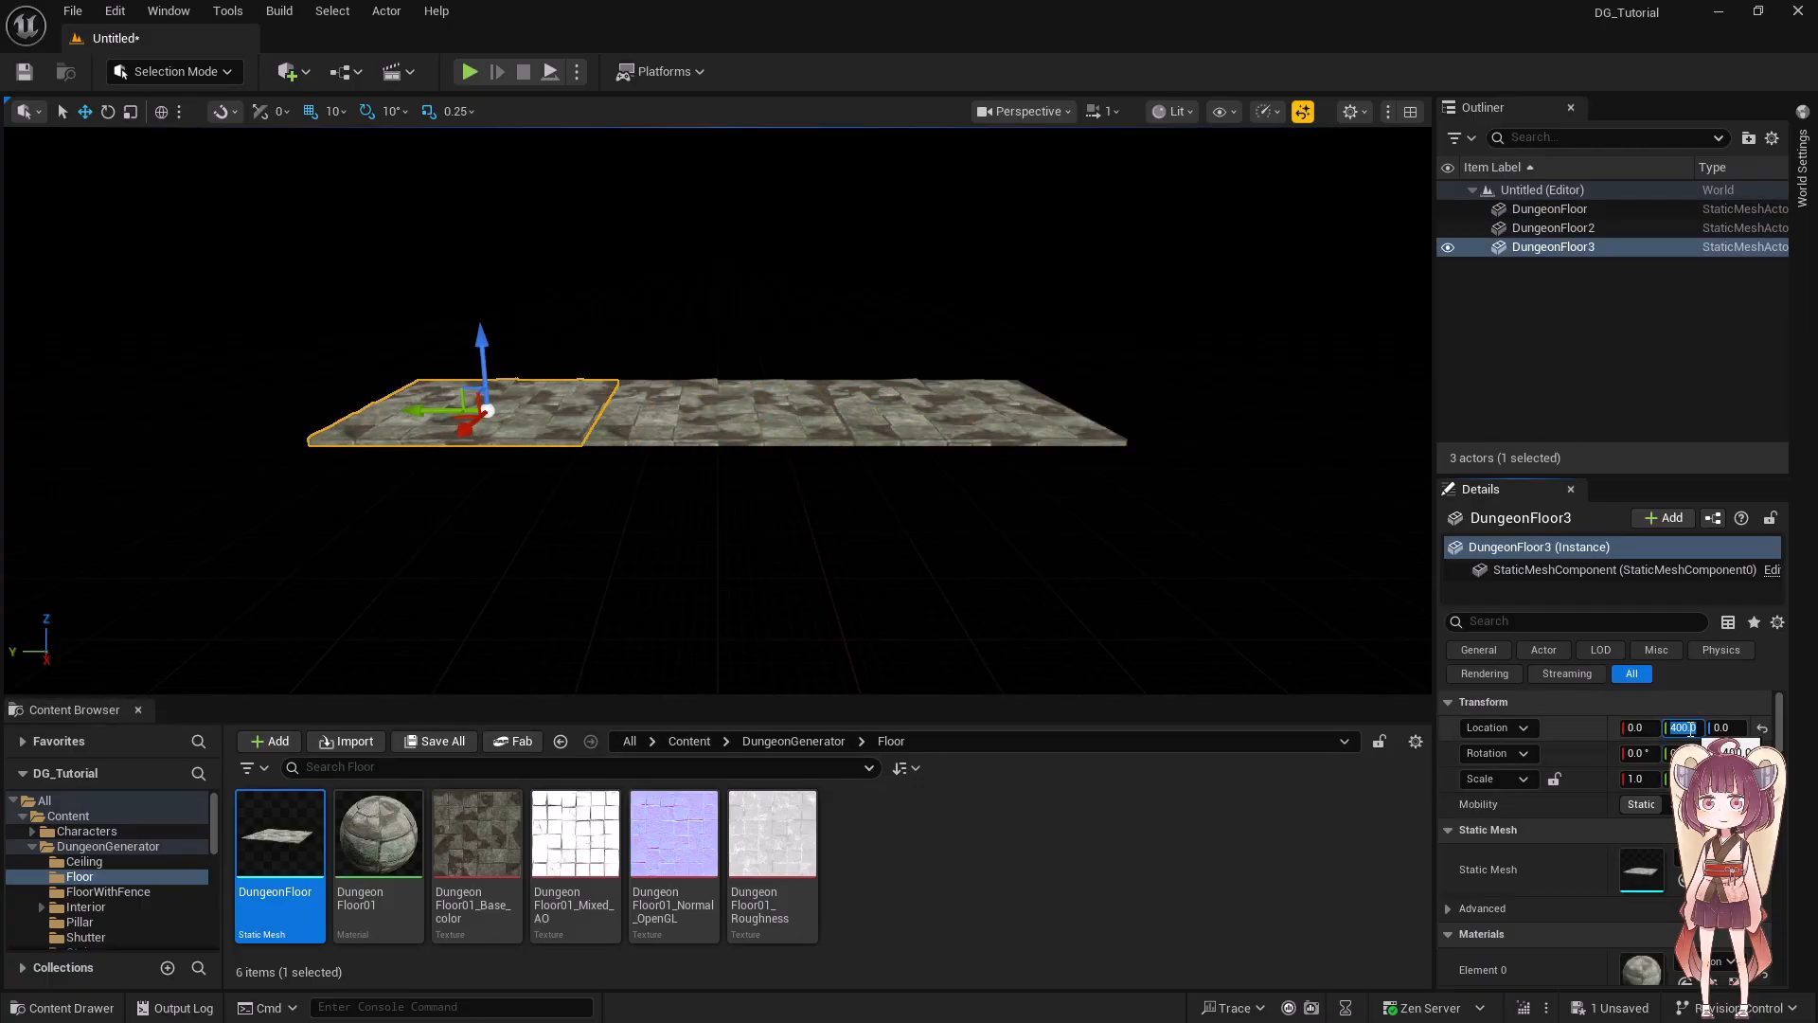
# - Duplicate the row of three floor tiles along X and set the copies' X location to 400
pyautogui.click(1562, 209)
pyautogui.keyDown('shift'); pyautogui.click(1579, 245); pyautogui.keyUp('shift')
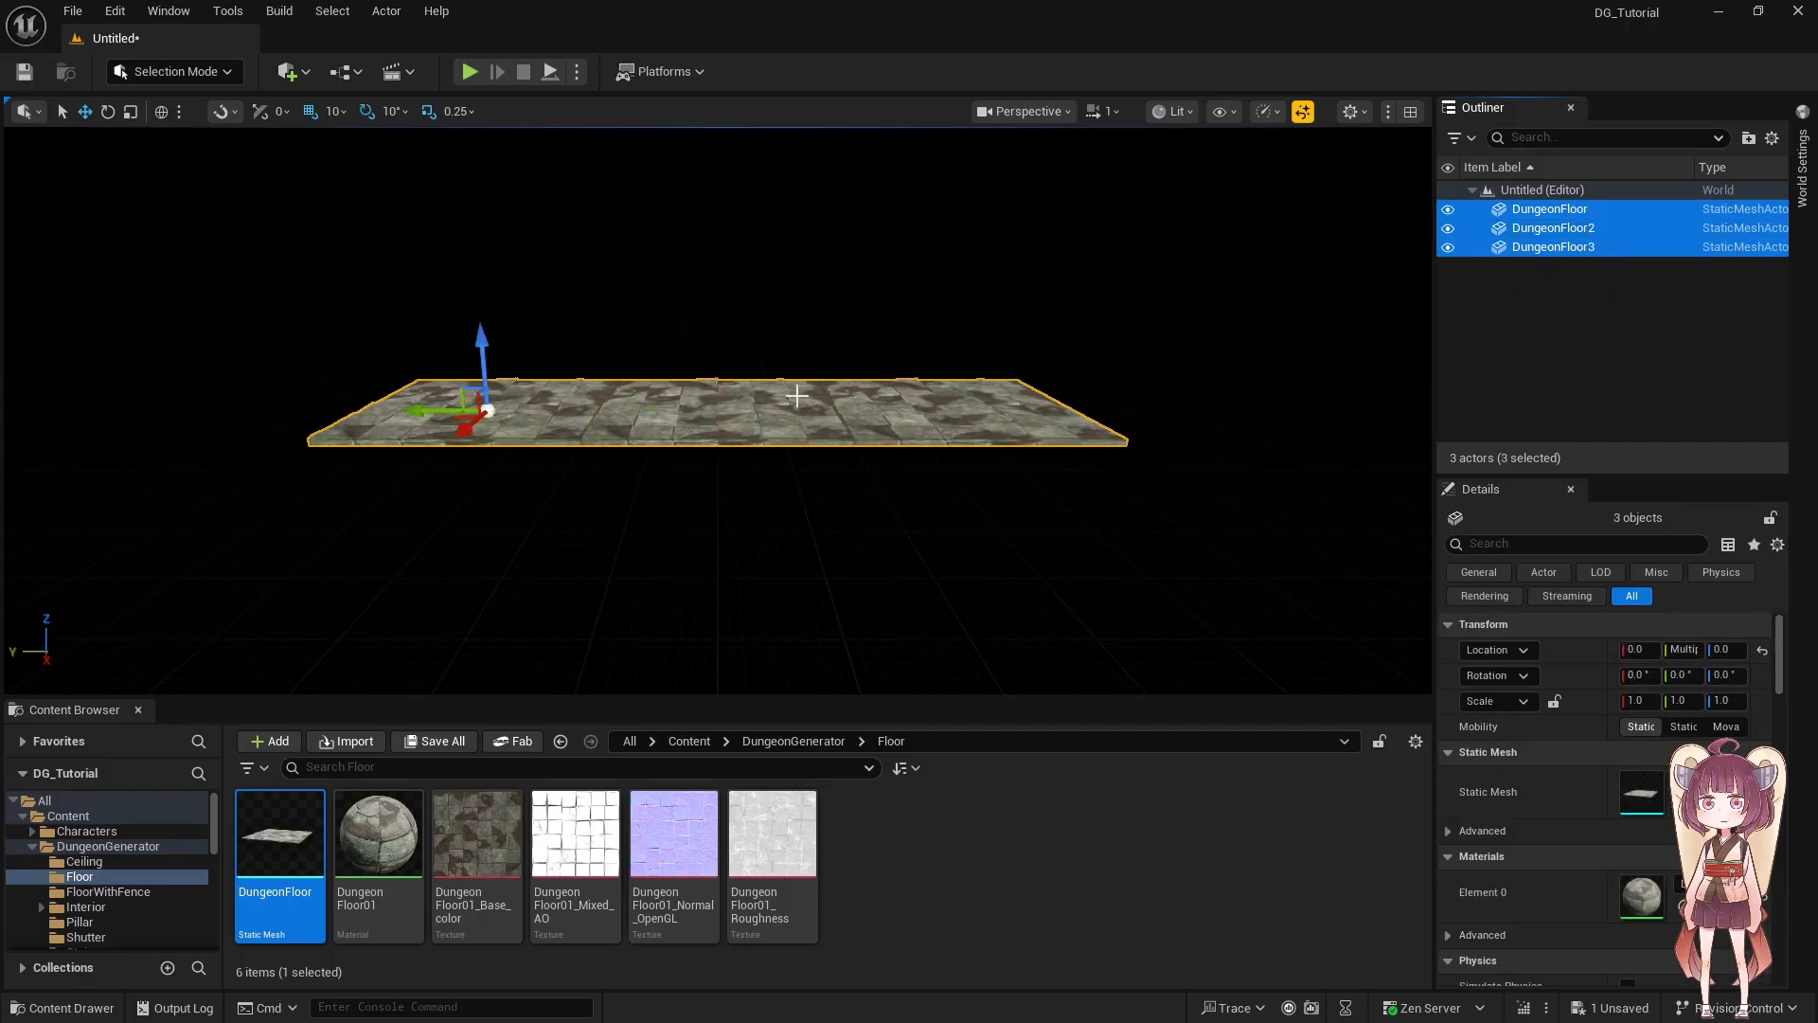
pyautogui.keyDown('alt'); pyautogui.moveTo(471, 429); pyautogui.dragTo(394, 495); pyautogui.keyUp('alt')
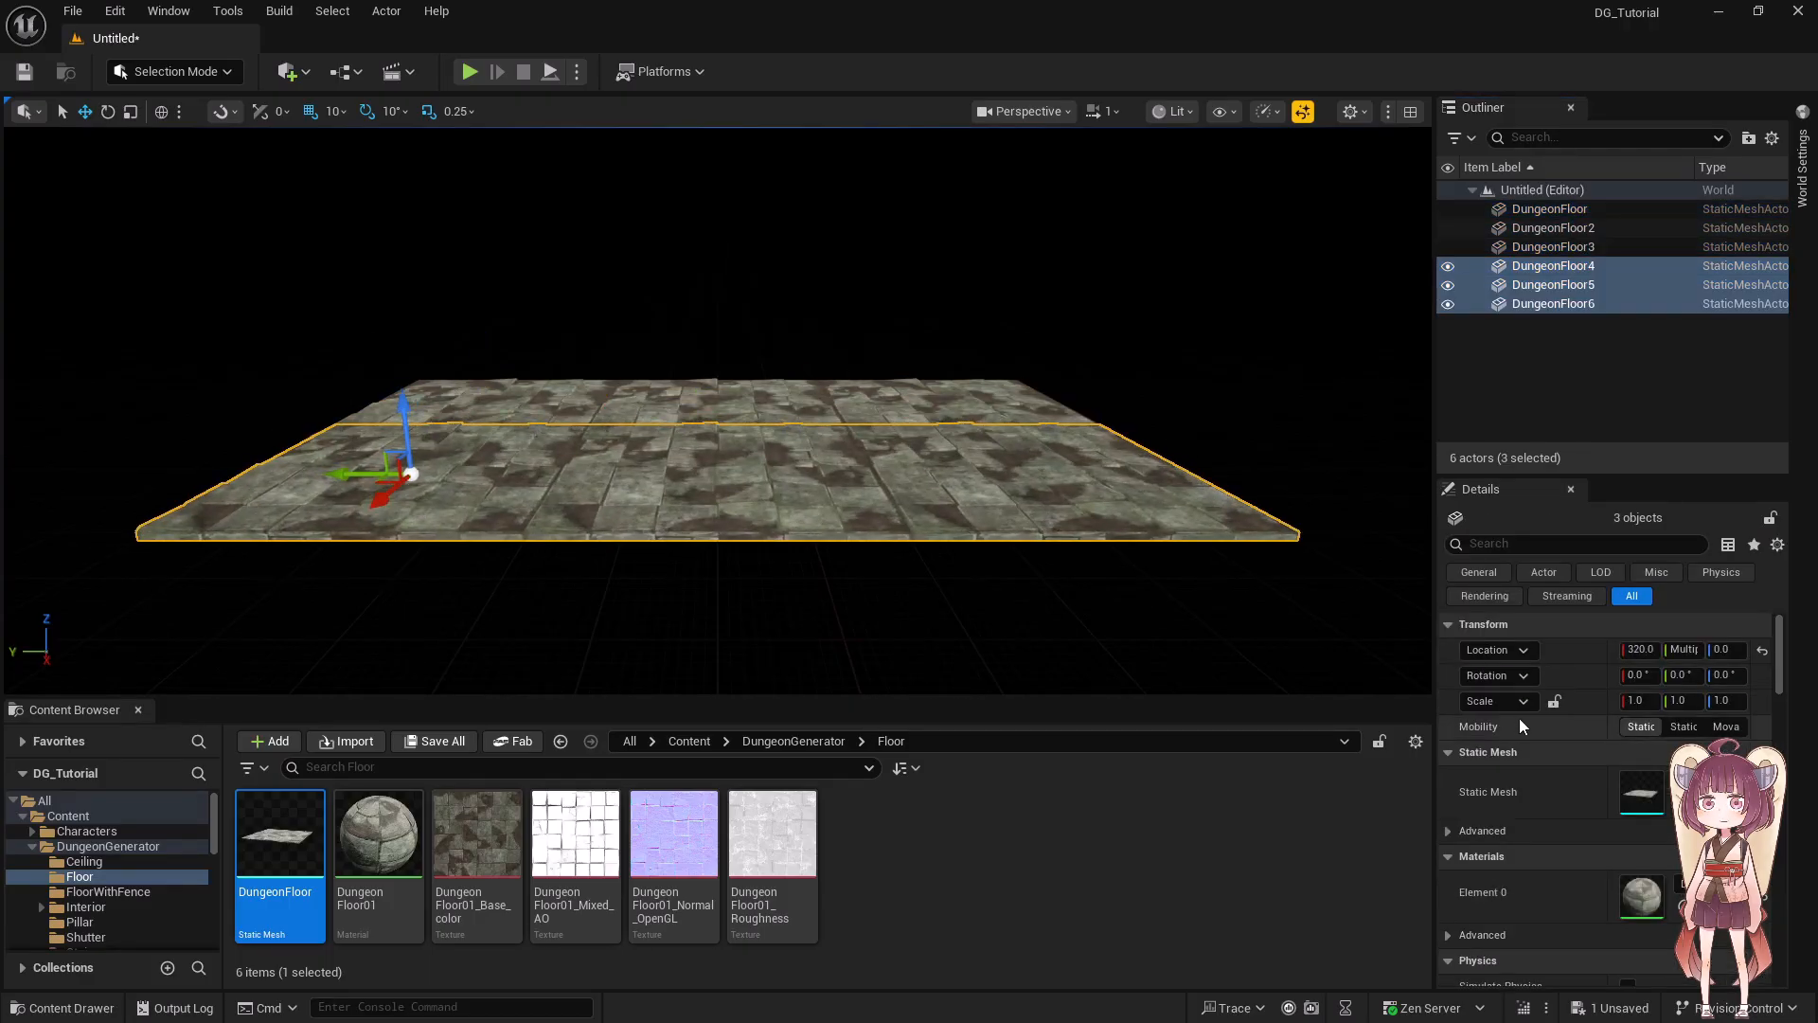
pyautogui.write('400')
pyautogui.press('Return')
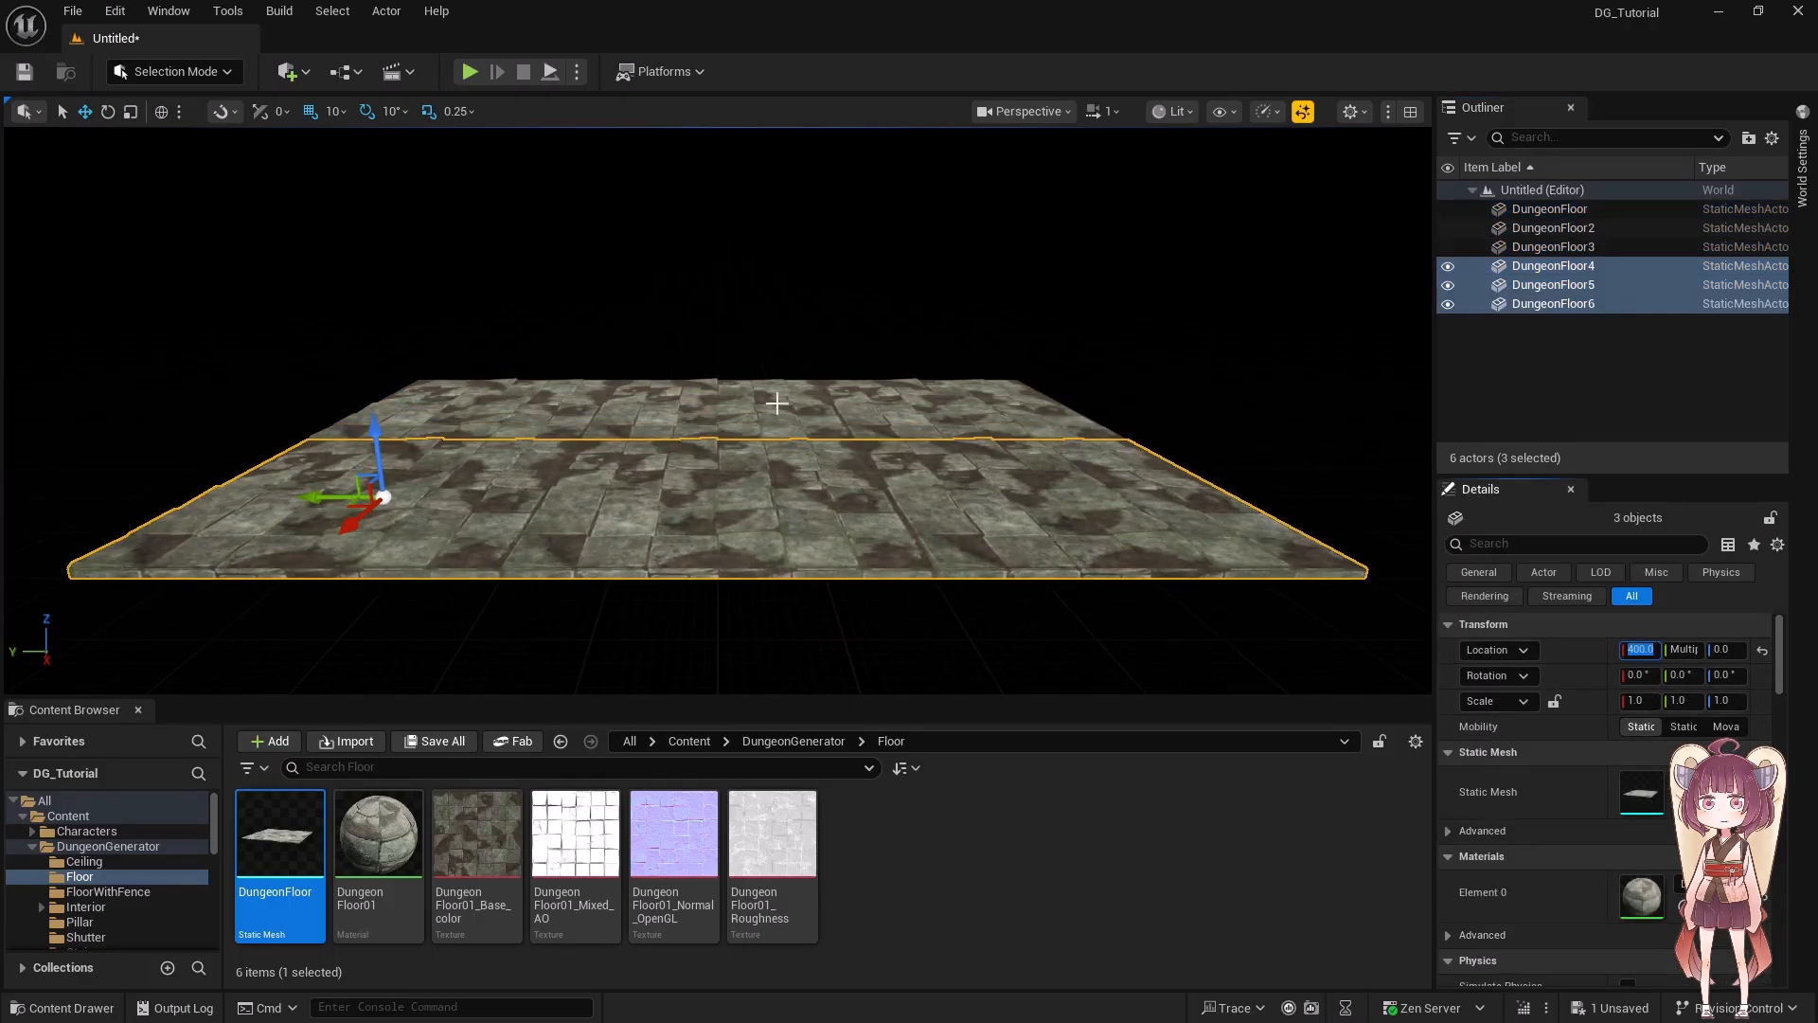
# - Duplicate the original three-tile row in the opposite X direction, set the copies' X location to -400, and clear the selection
pyautogui.click(1549, 211)
pyautogui.keyDown('shift'); pyautogui.click(1559, 248); pyautogui.keyUp('shift')
pyautogui.keyDown('alt'); pyautogui.moveTo(464, 428); pyautogui.dragTo(516, 384); pyautogui.keyUp('alt')
pyautogui.click(1639, 652)
pyautogui.write('-400')
pyautogui.press('Return')
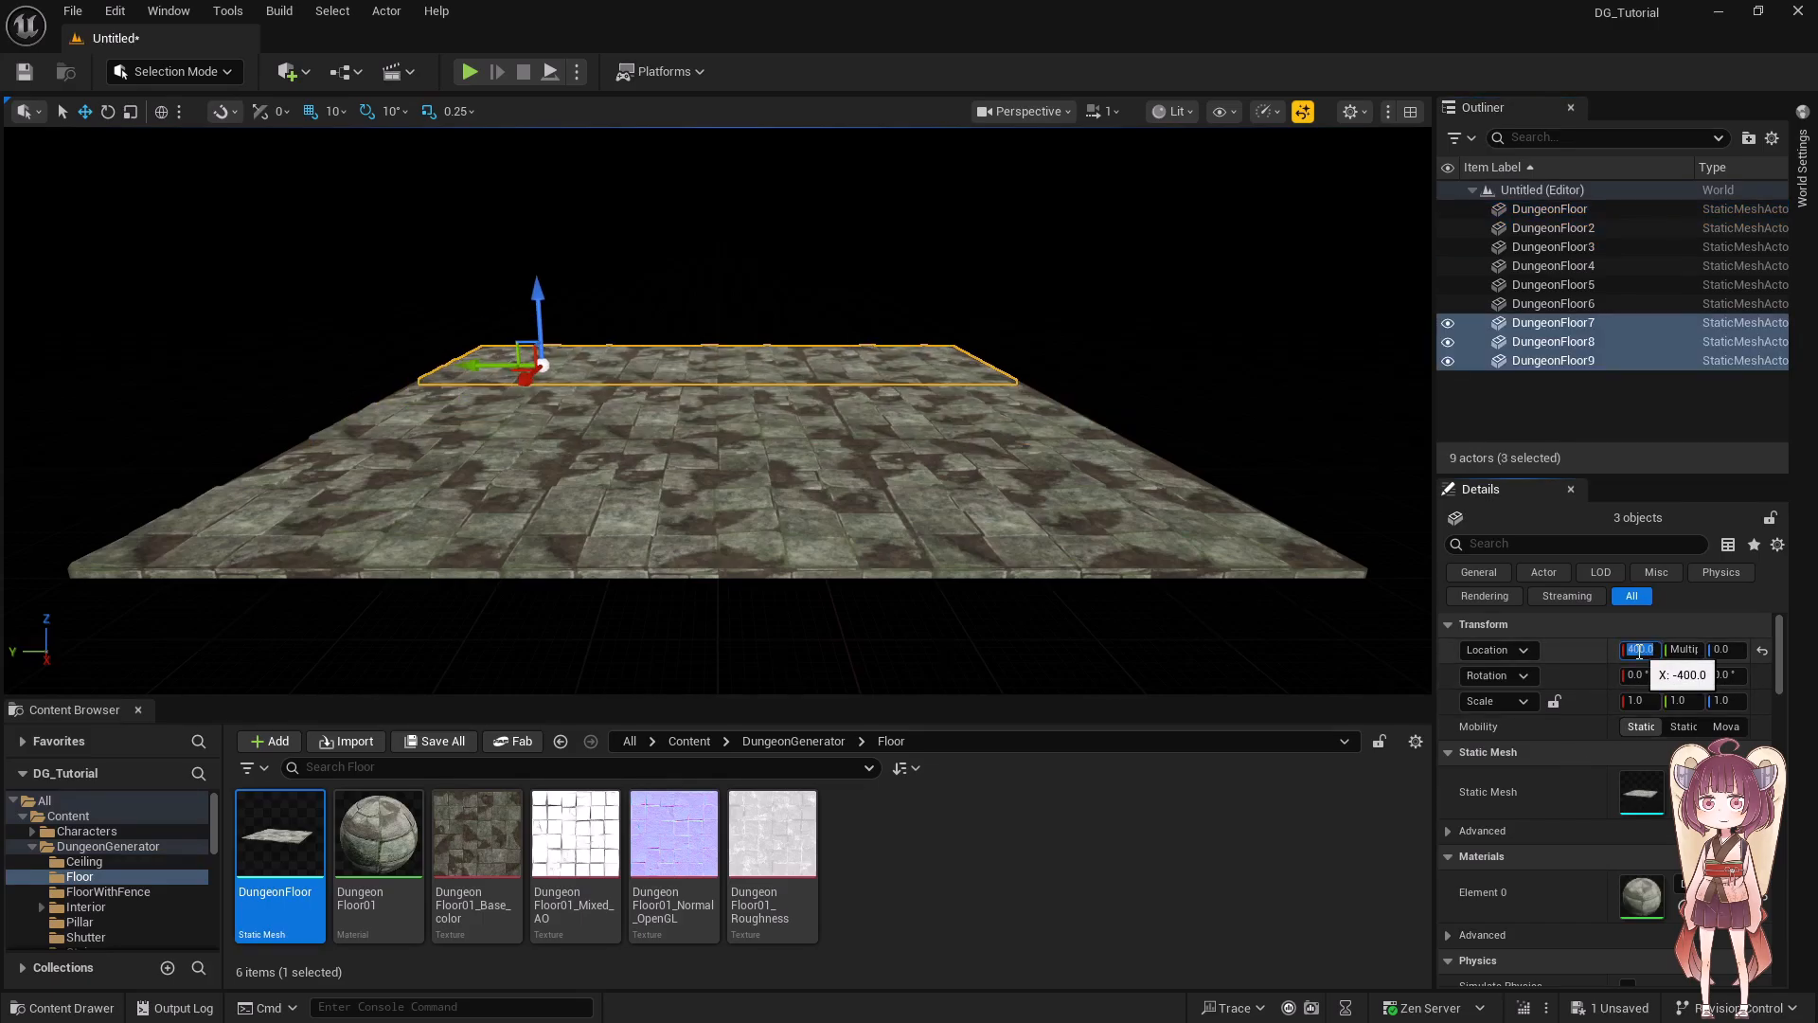
pyautogui.click(1076, 379)
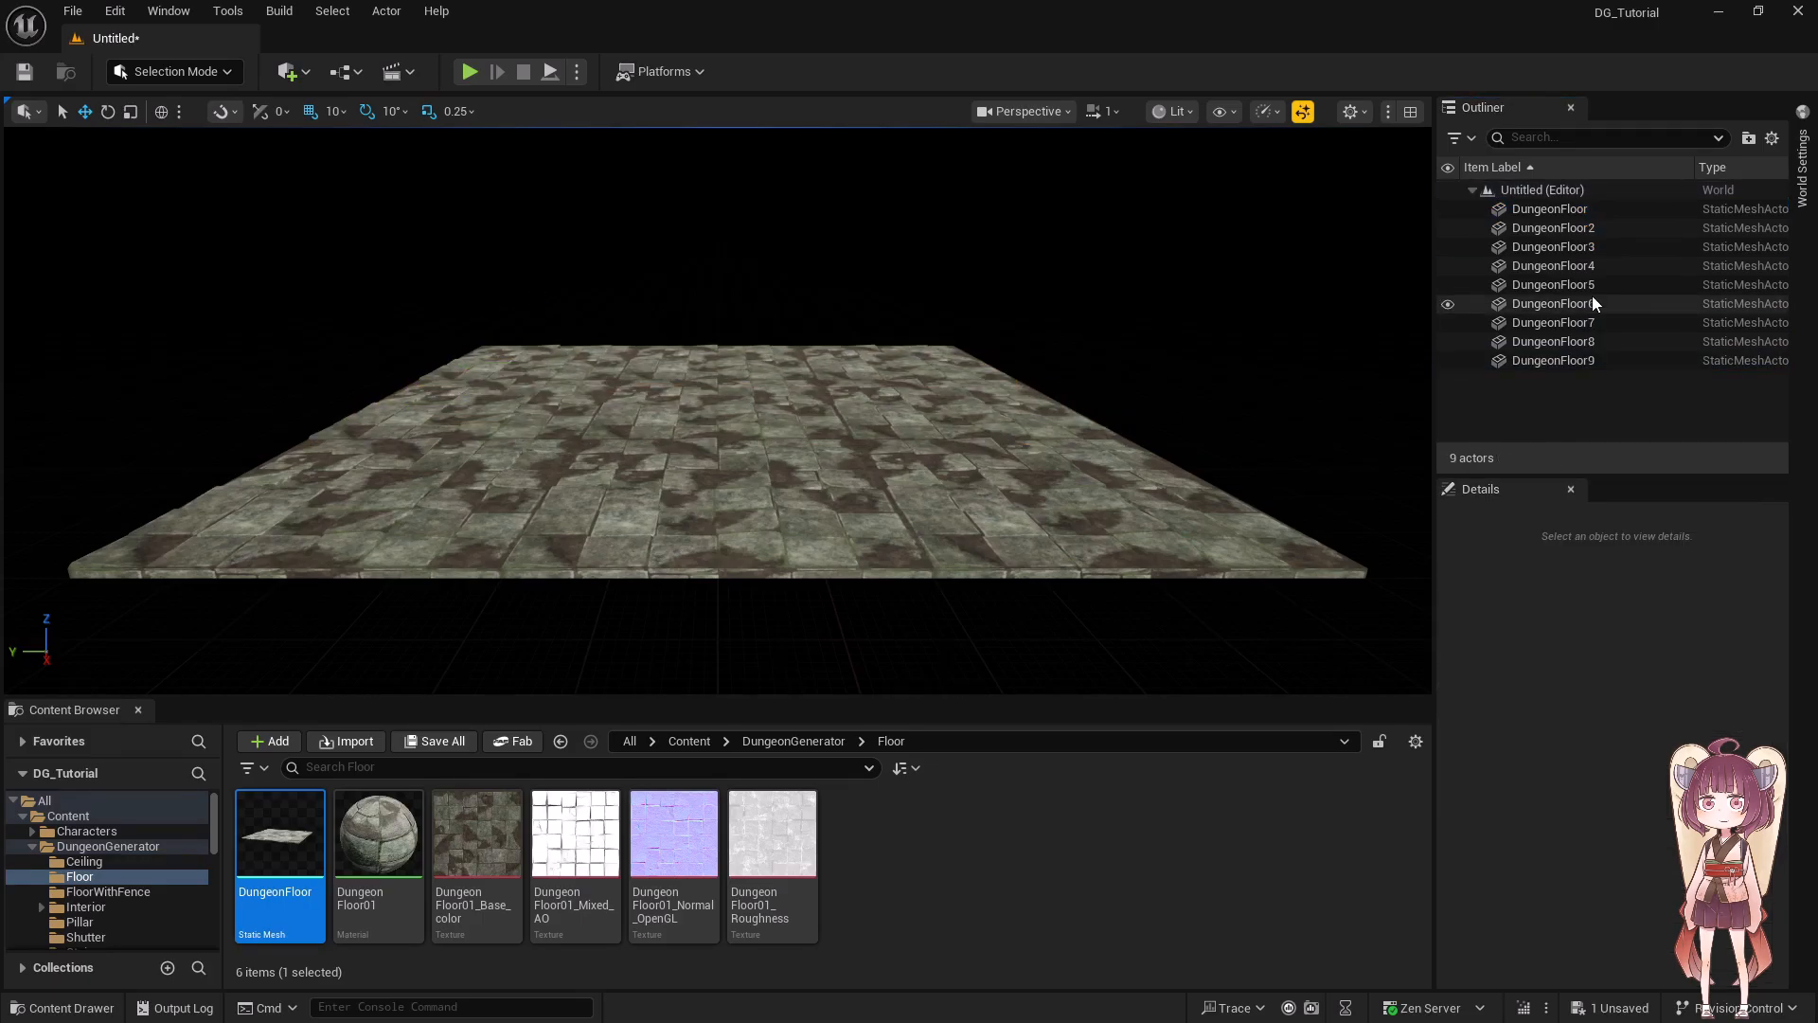
# - Open the Level Blueprint of the new level and maximize its editor window
pyautogui.click(300, 76)
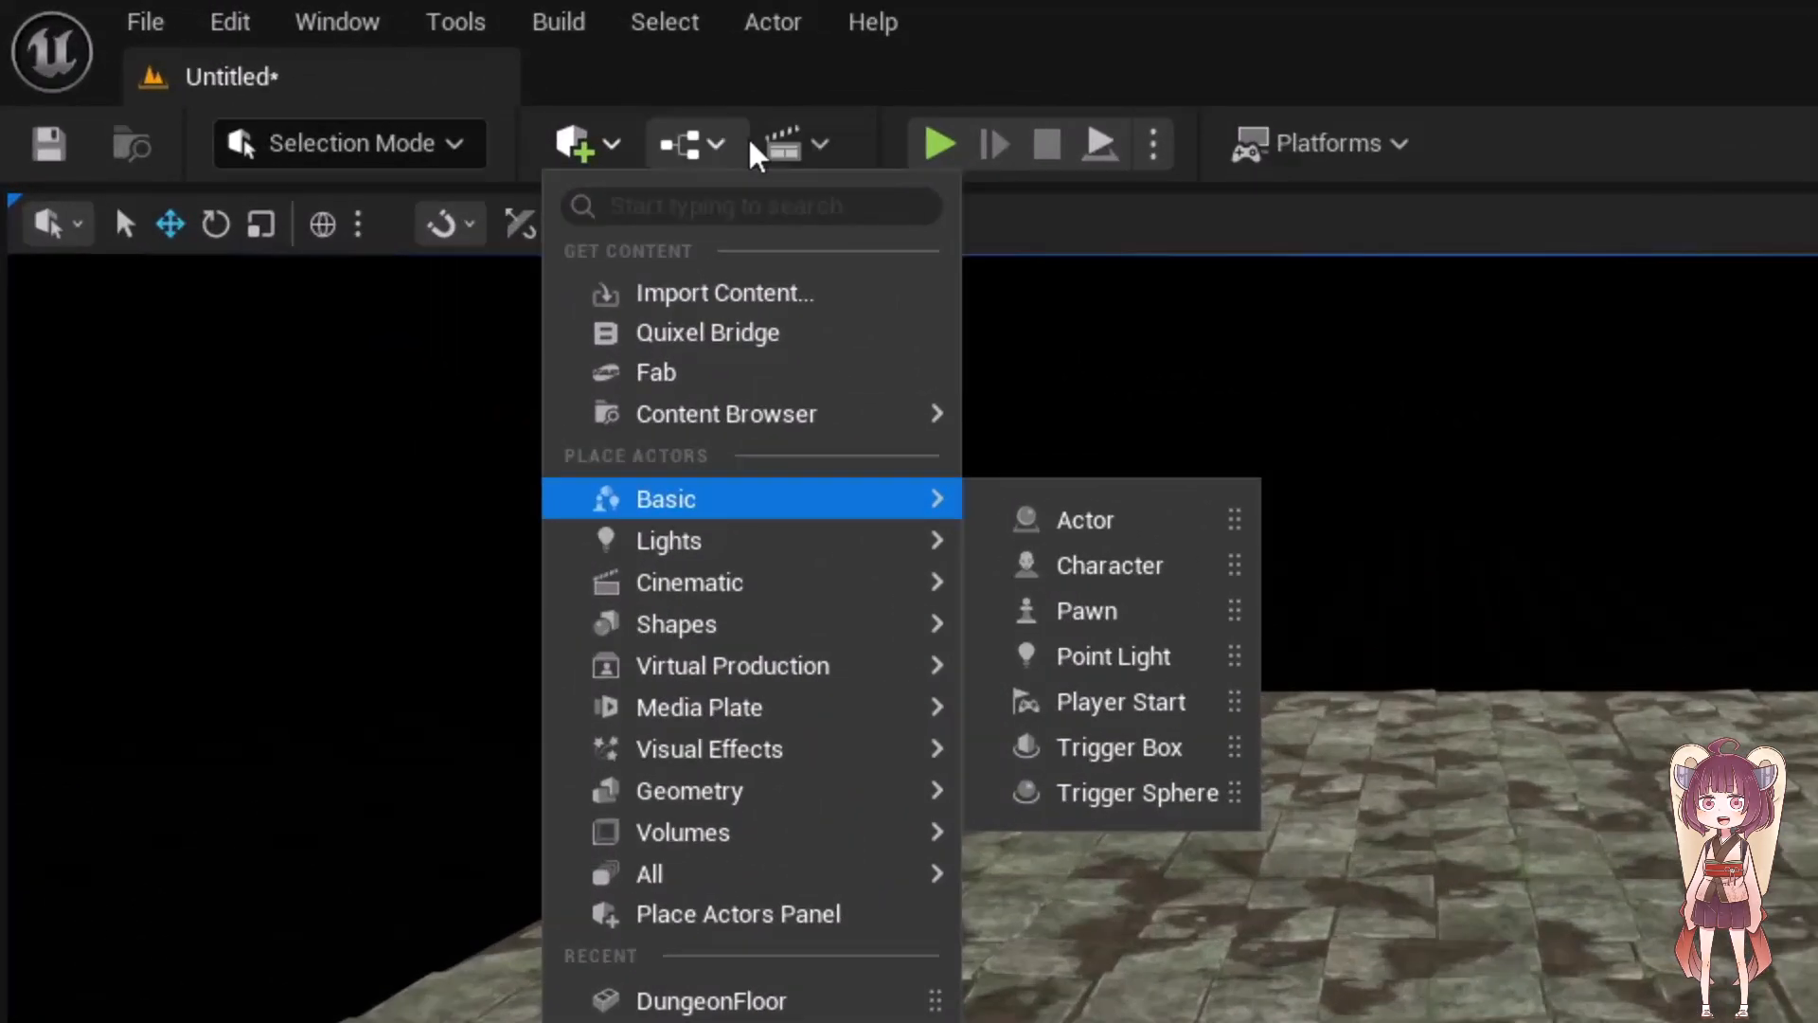
pyautogui.click(344, 71)
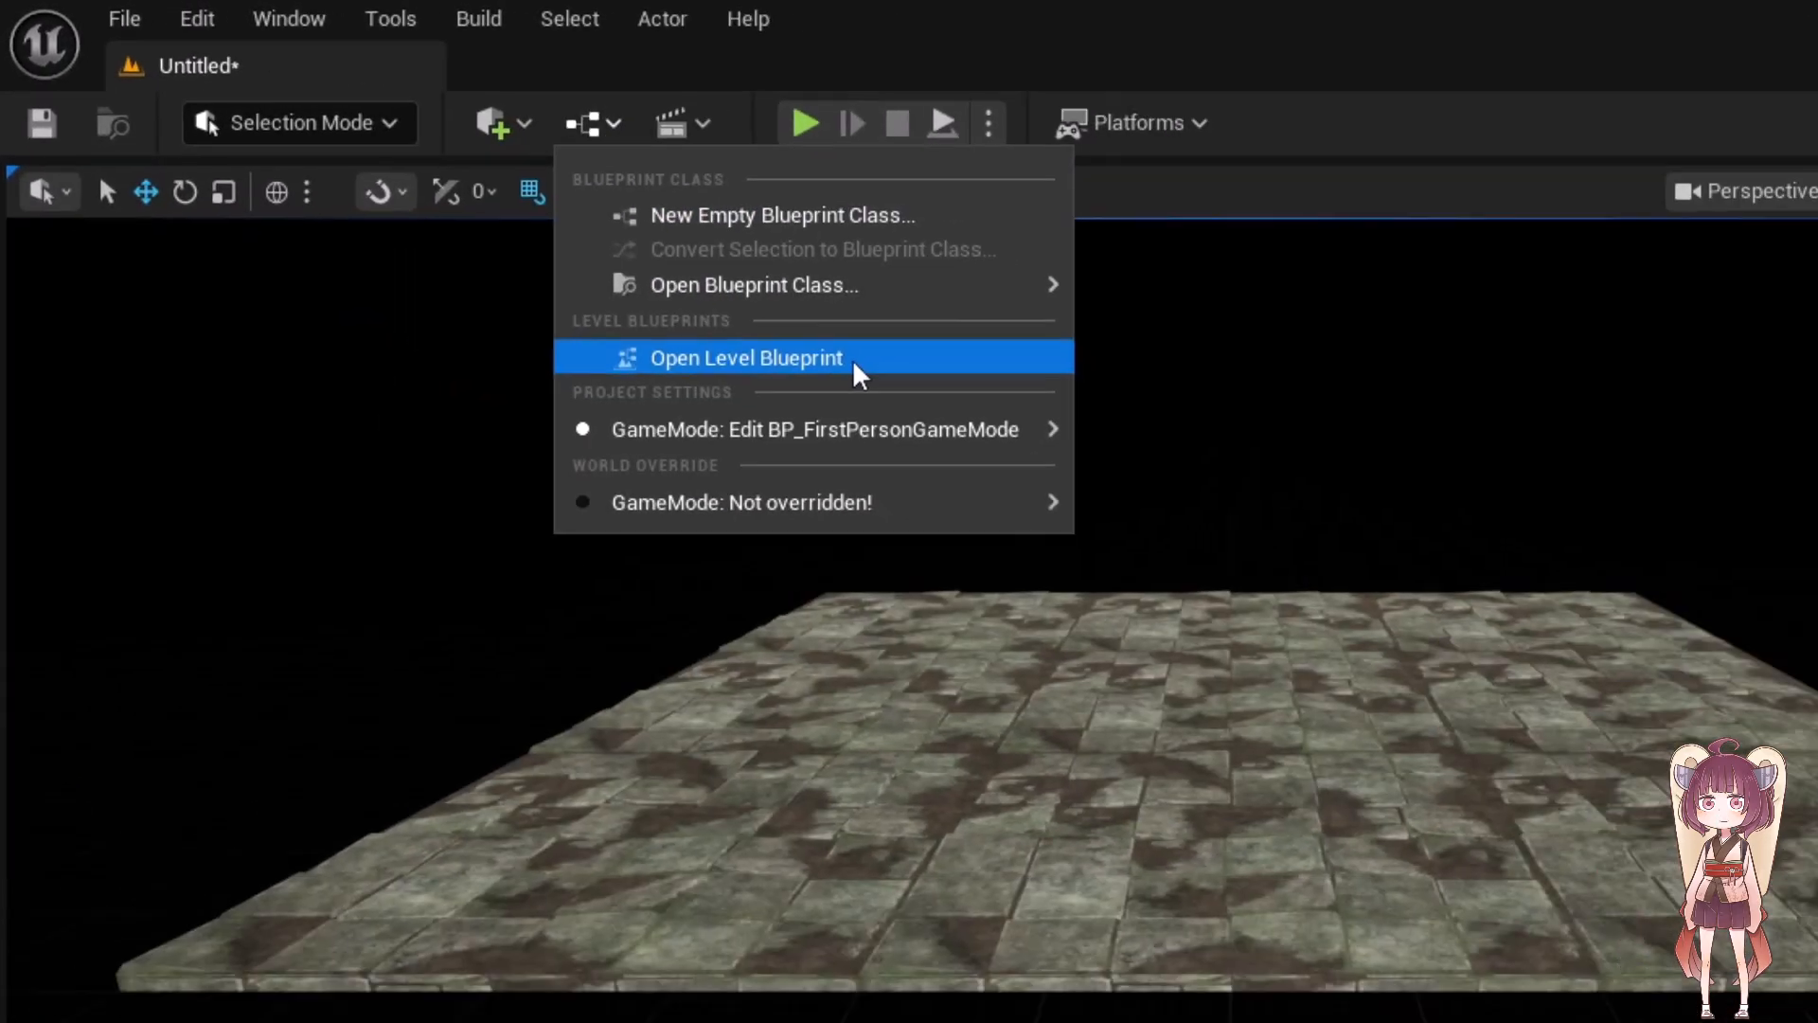
pyautogui.click(994, 434)
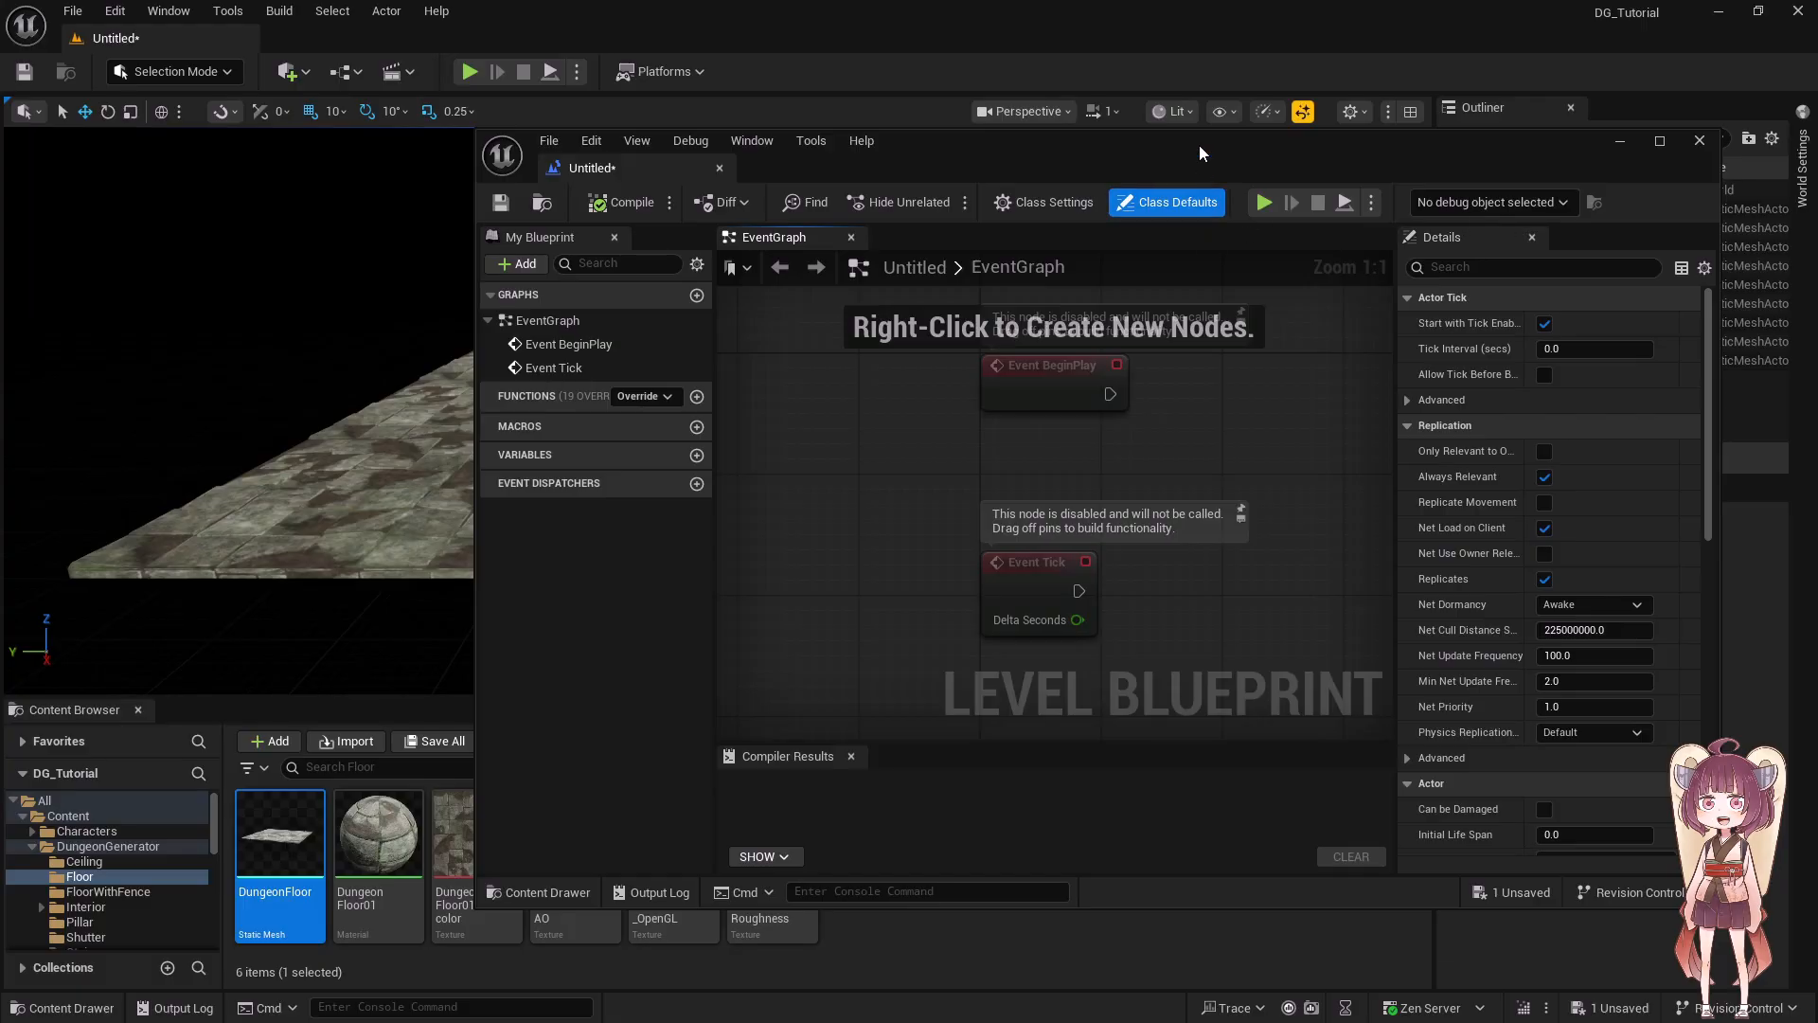
pyautogui.doubleClick(1123, 145)
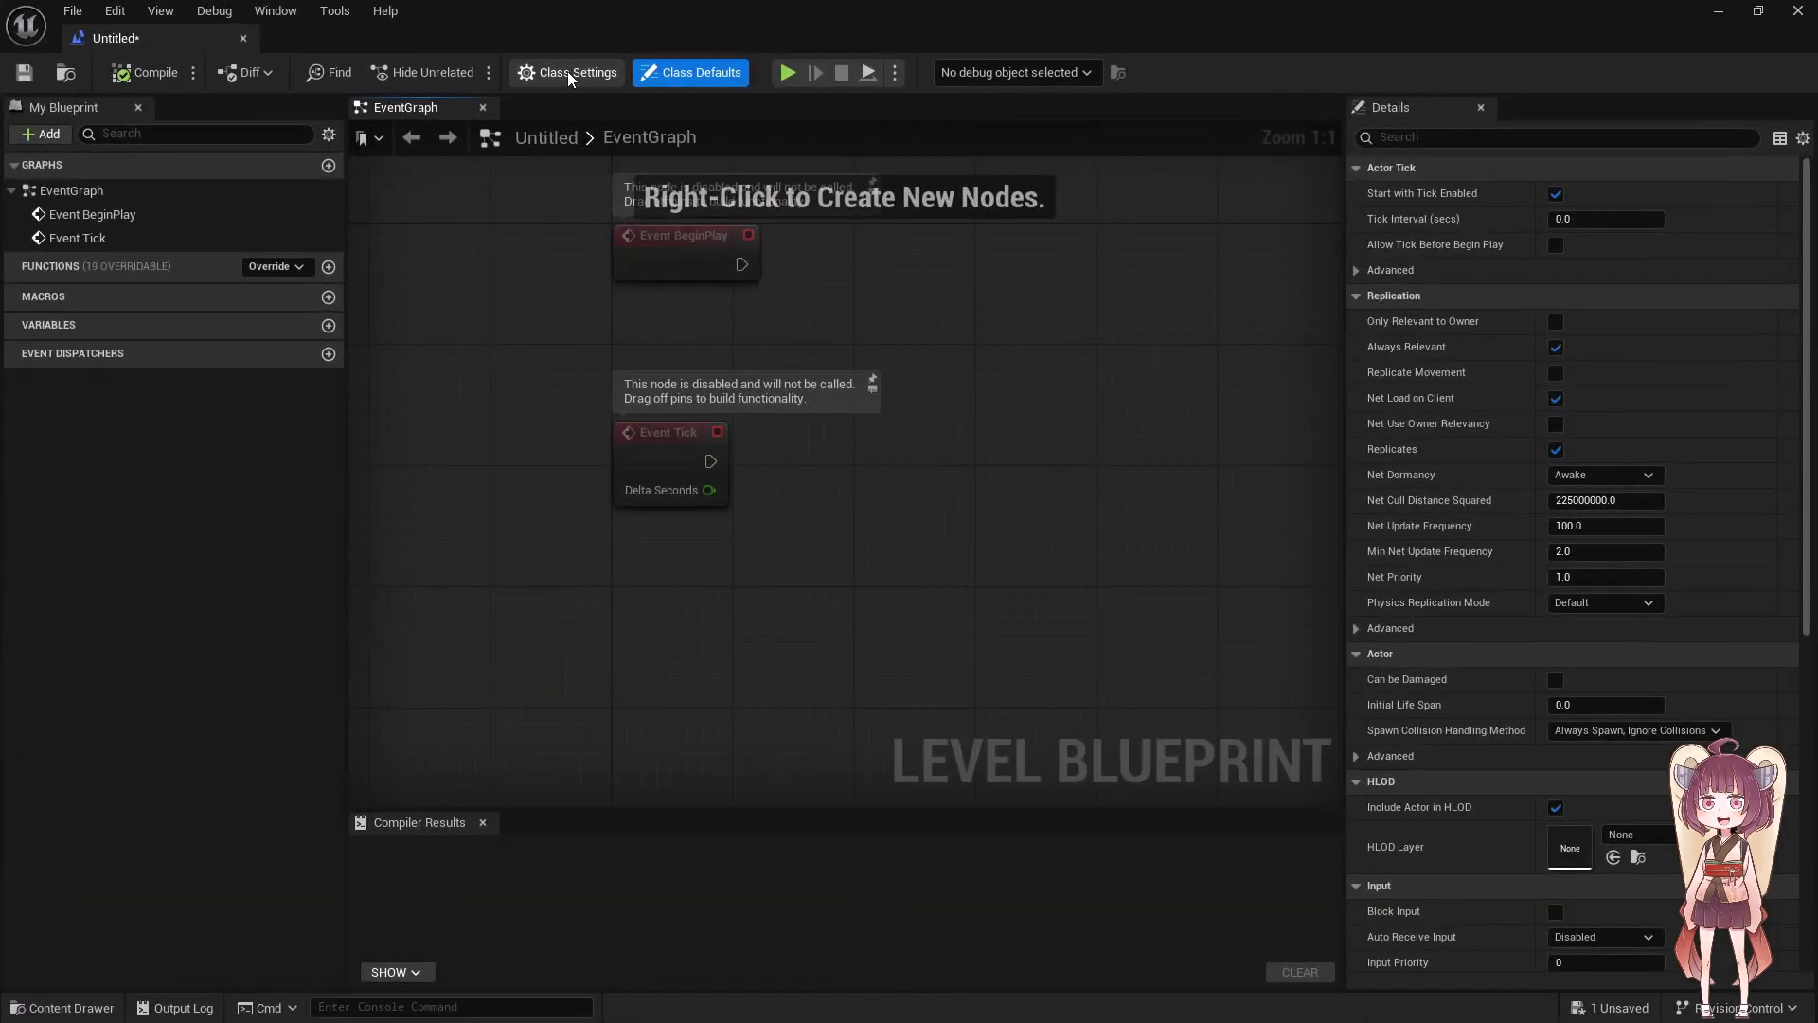
# - Change the Level Blueprint's parent class to DungeonSubLevelScriptActor in the class settings
pyautogui.click(564, 71)
pyautogui.click(1563, 207)
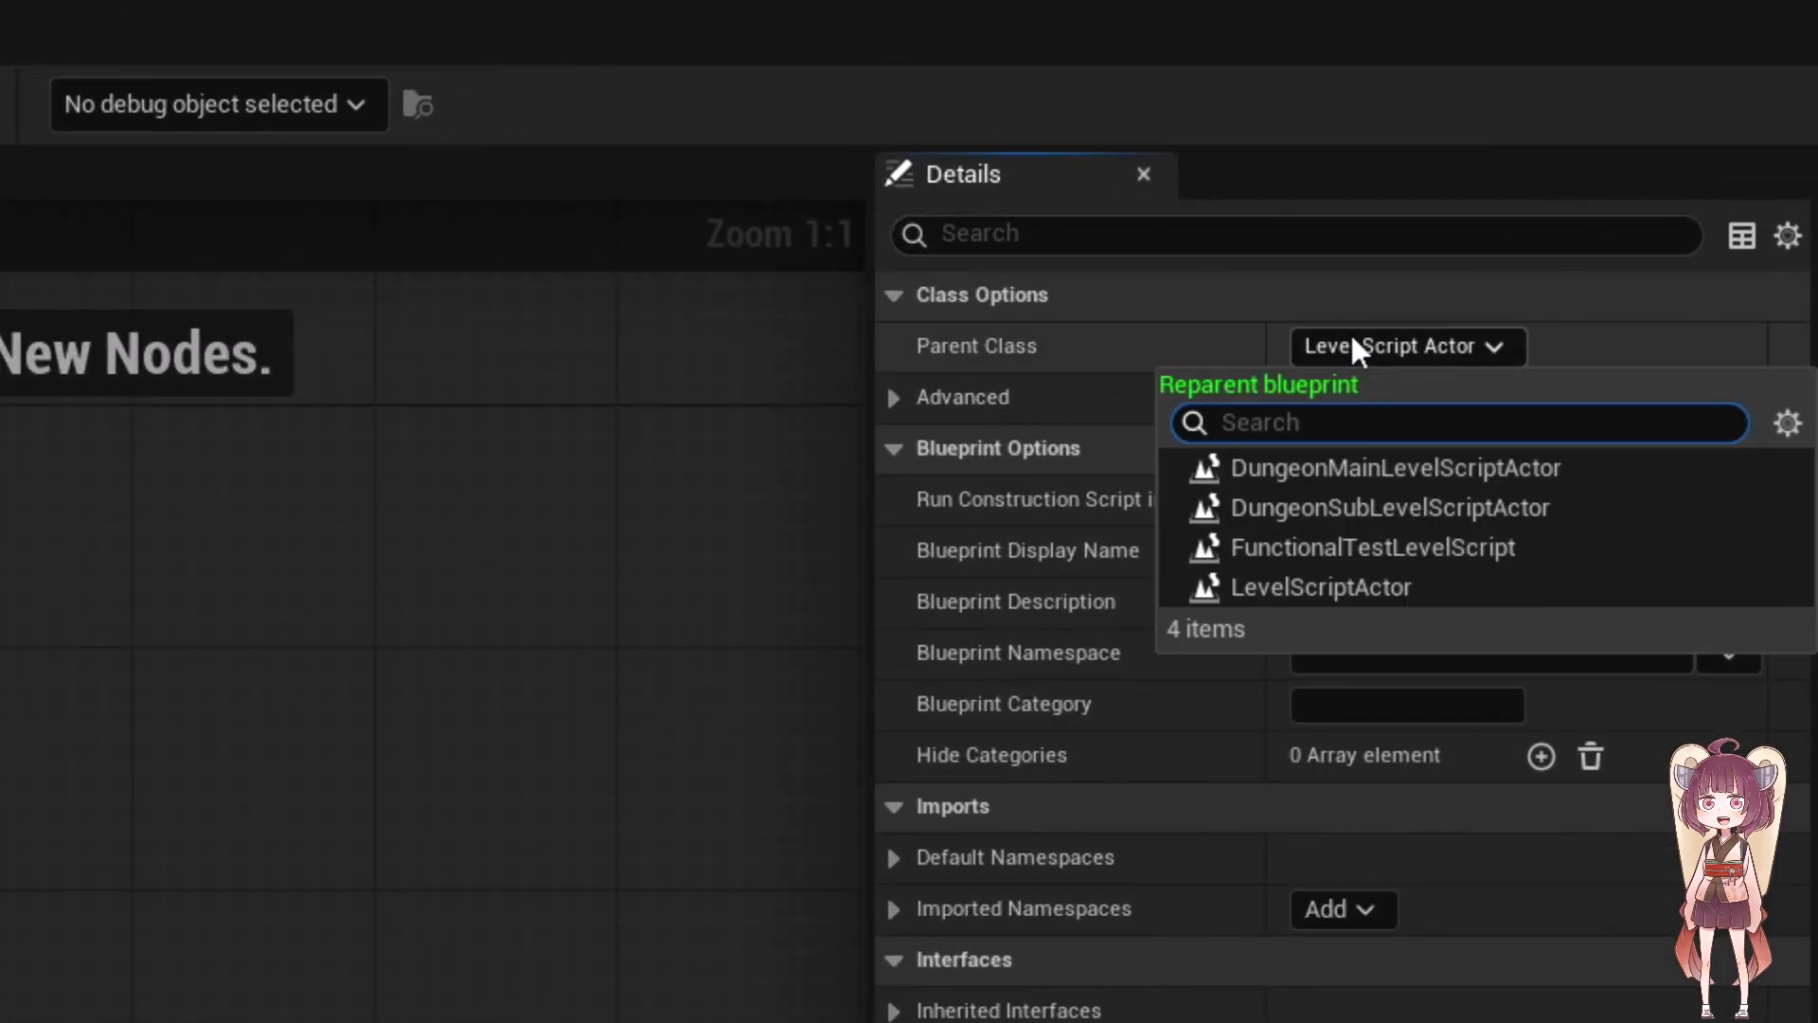
pyautogui.moveTo(1376, 527)
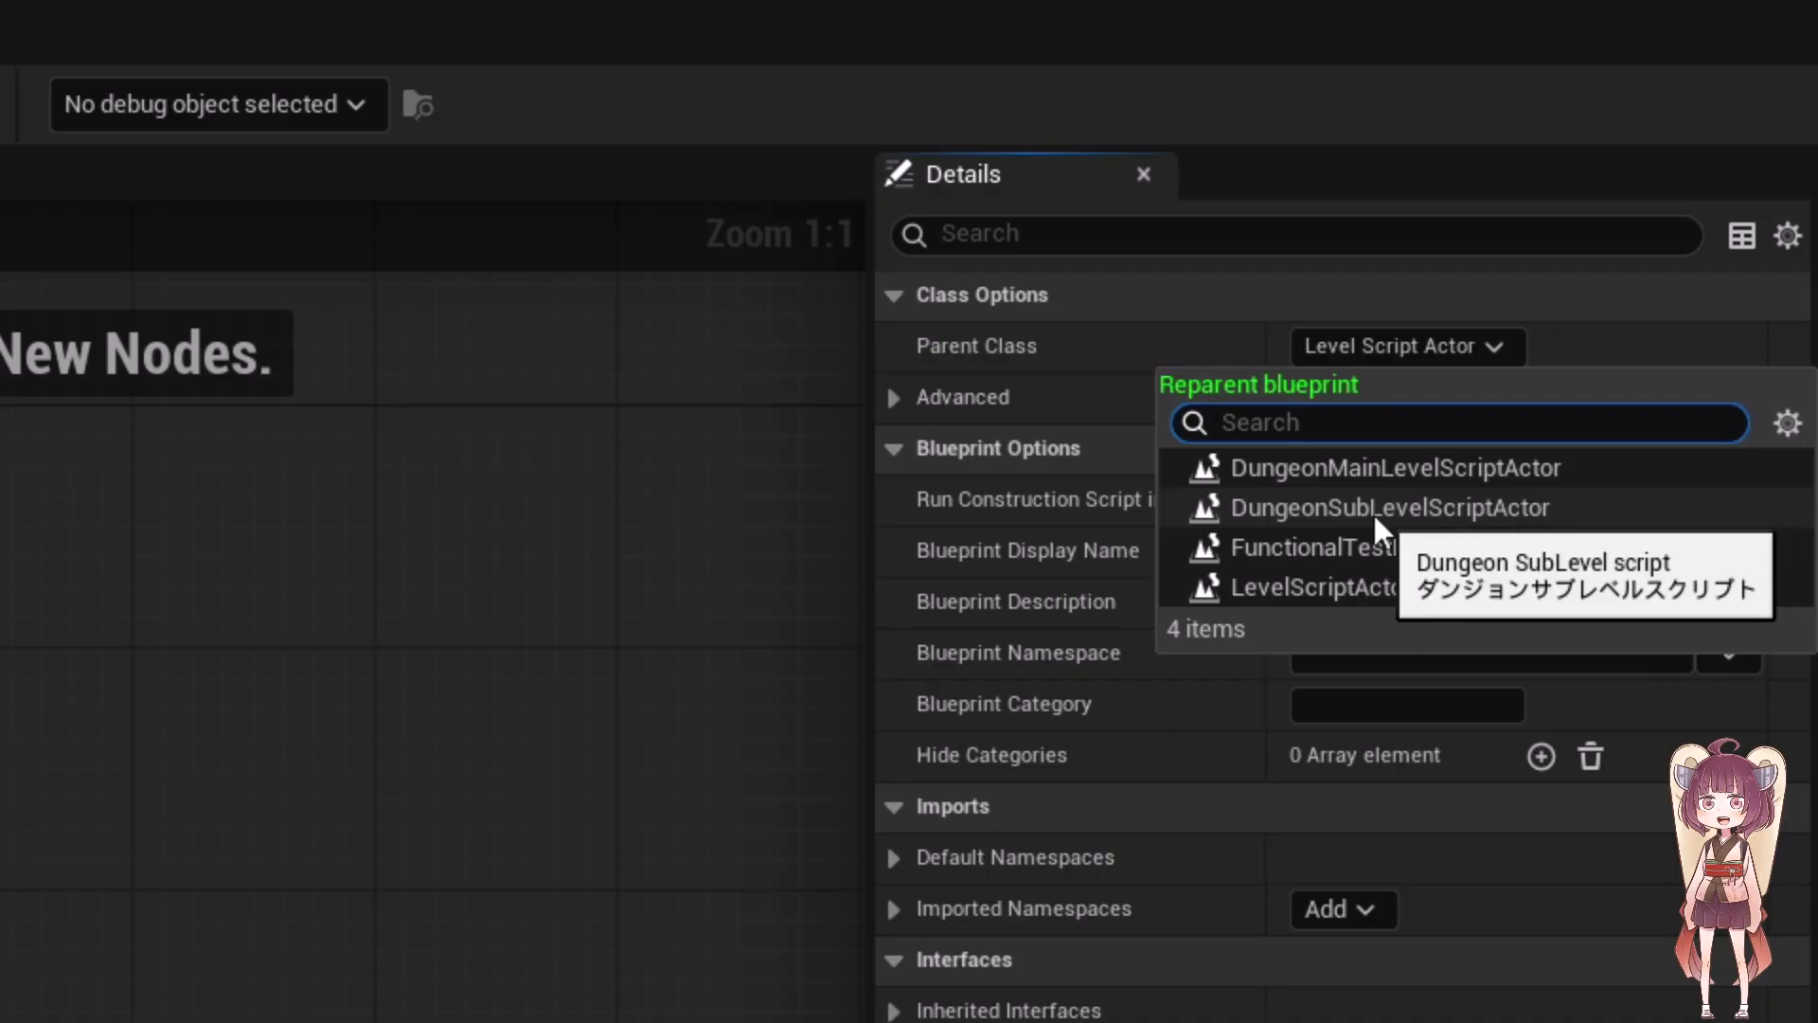
pyautogui.click(1372, 511)
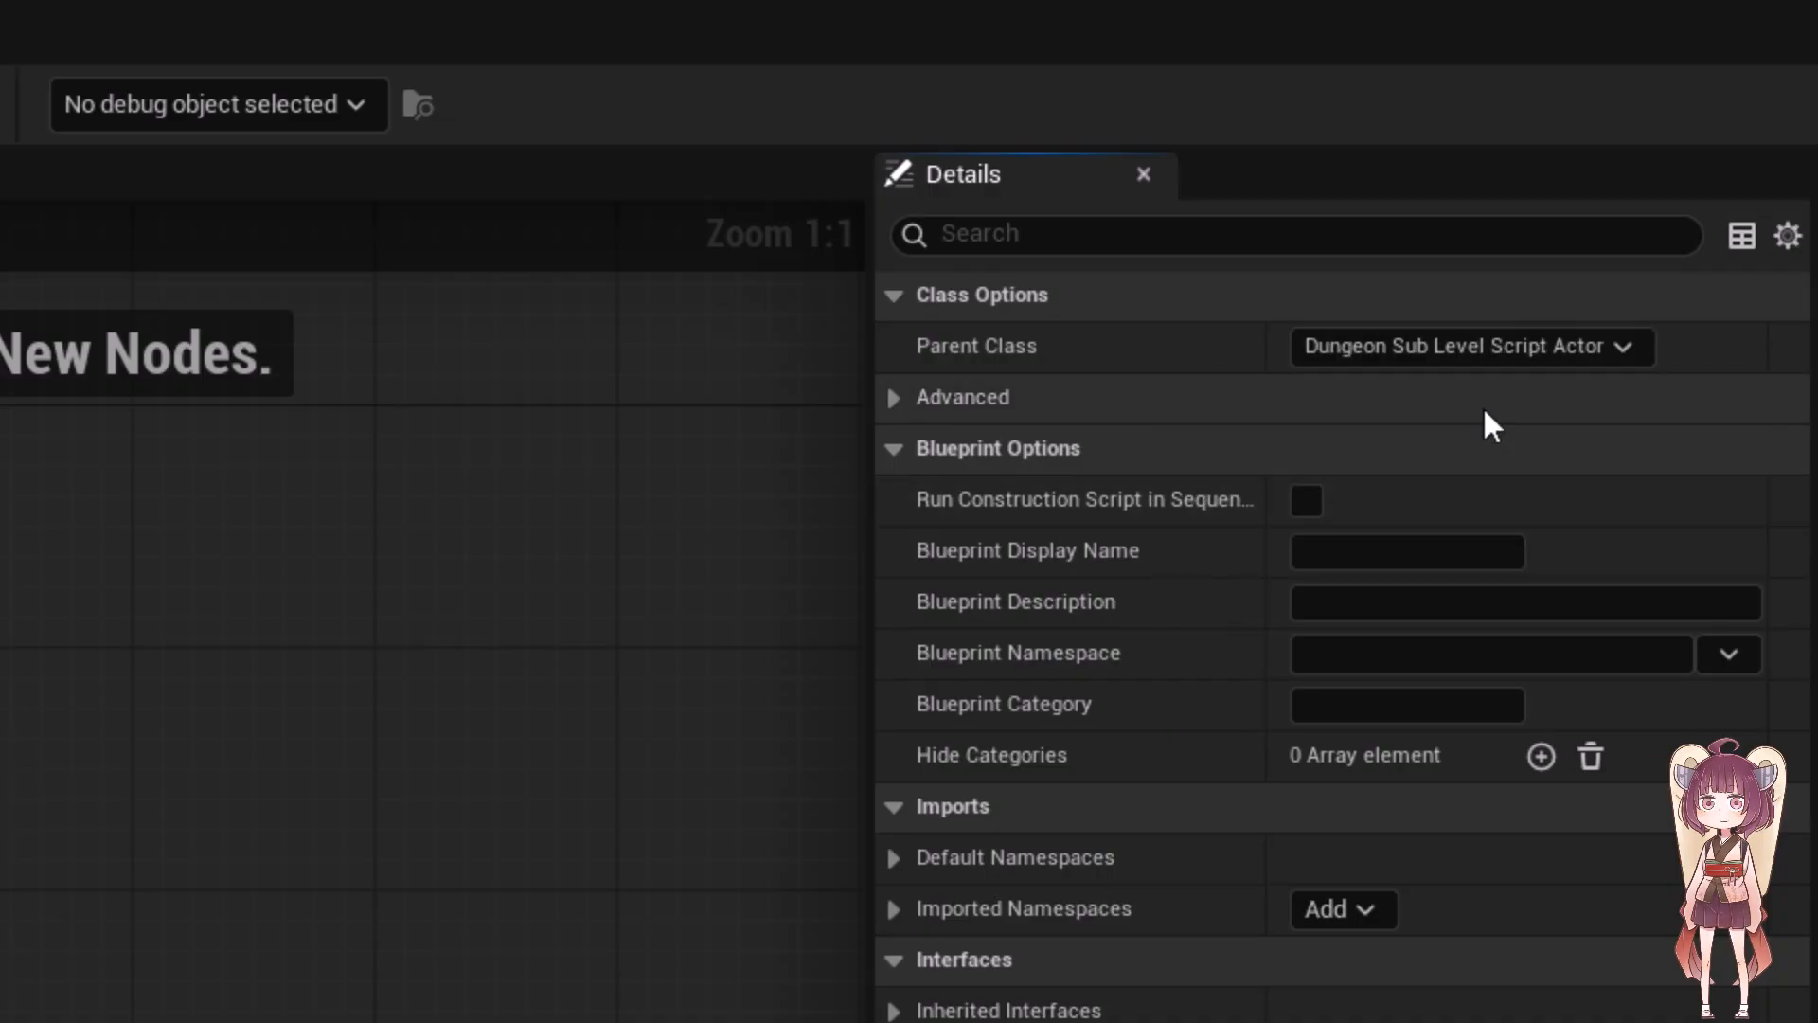
# - Examine the blueprint's advanced class options and the Dungeon Generator class defaults, including Grid Size
pyautogui.click(894, 398)
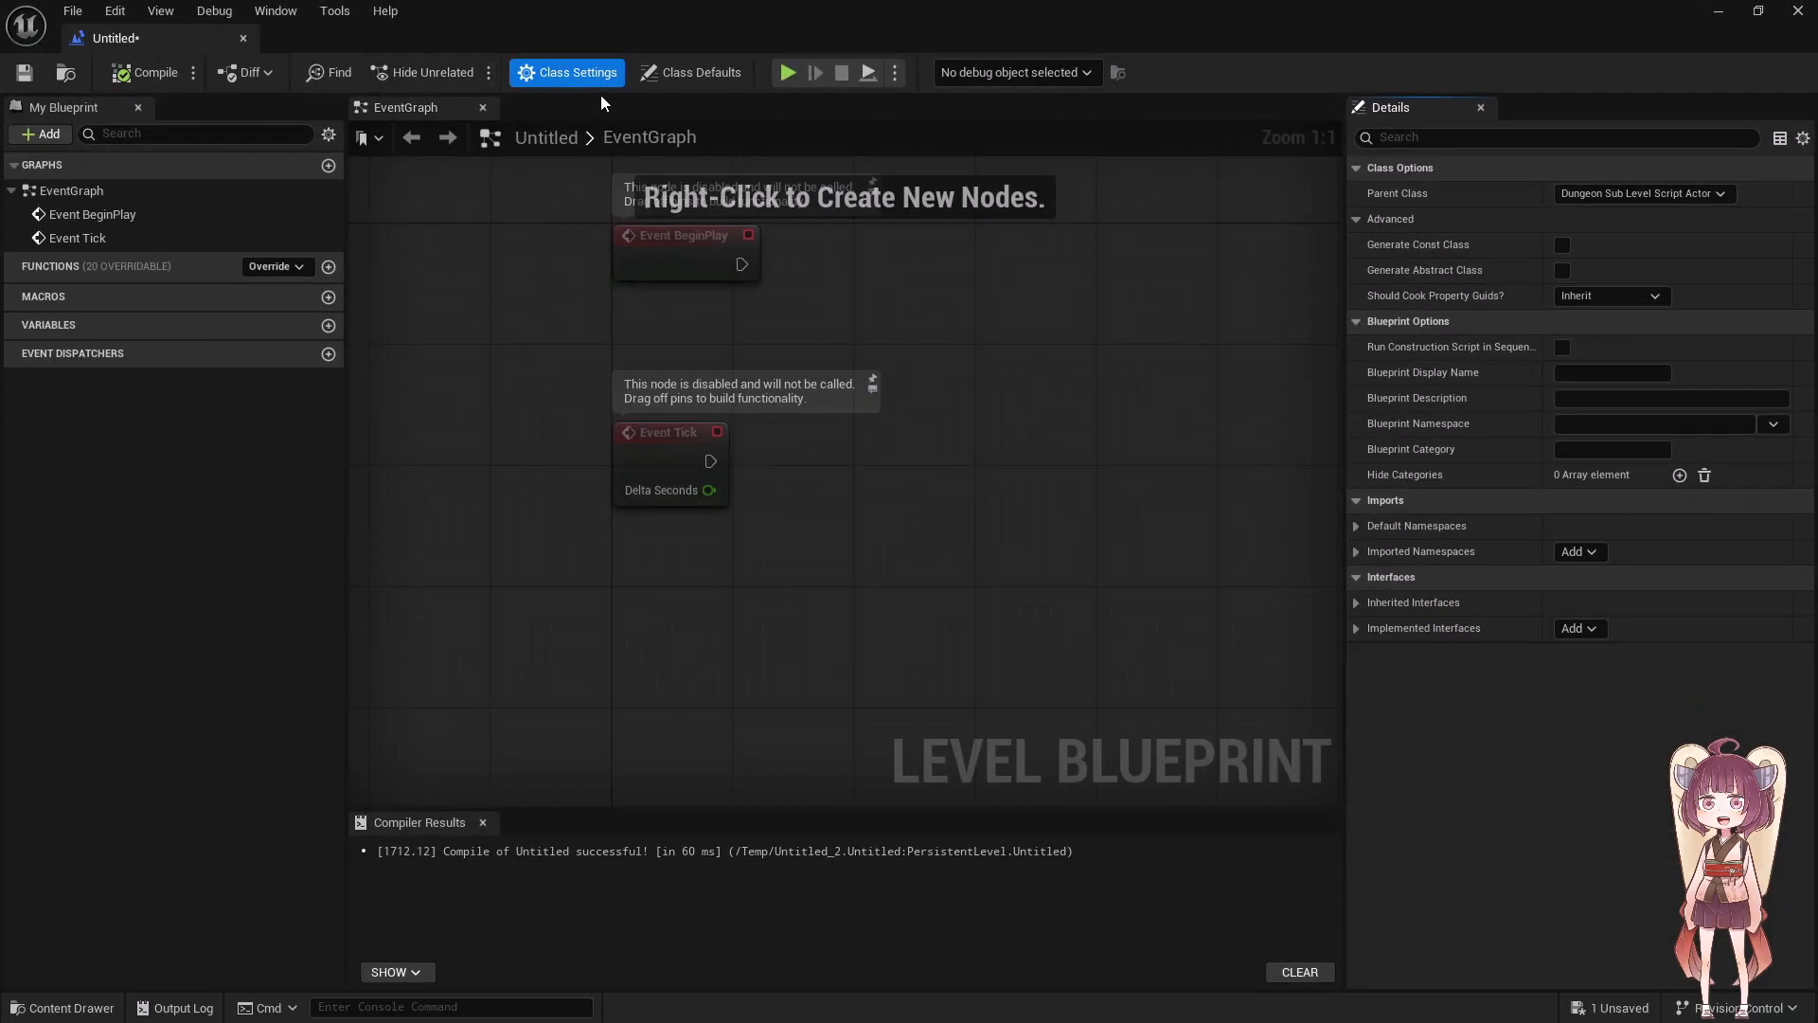
pyautogui.click(667, 74)
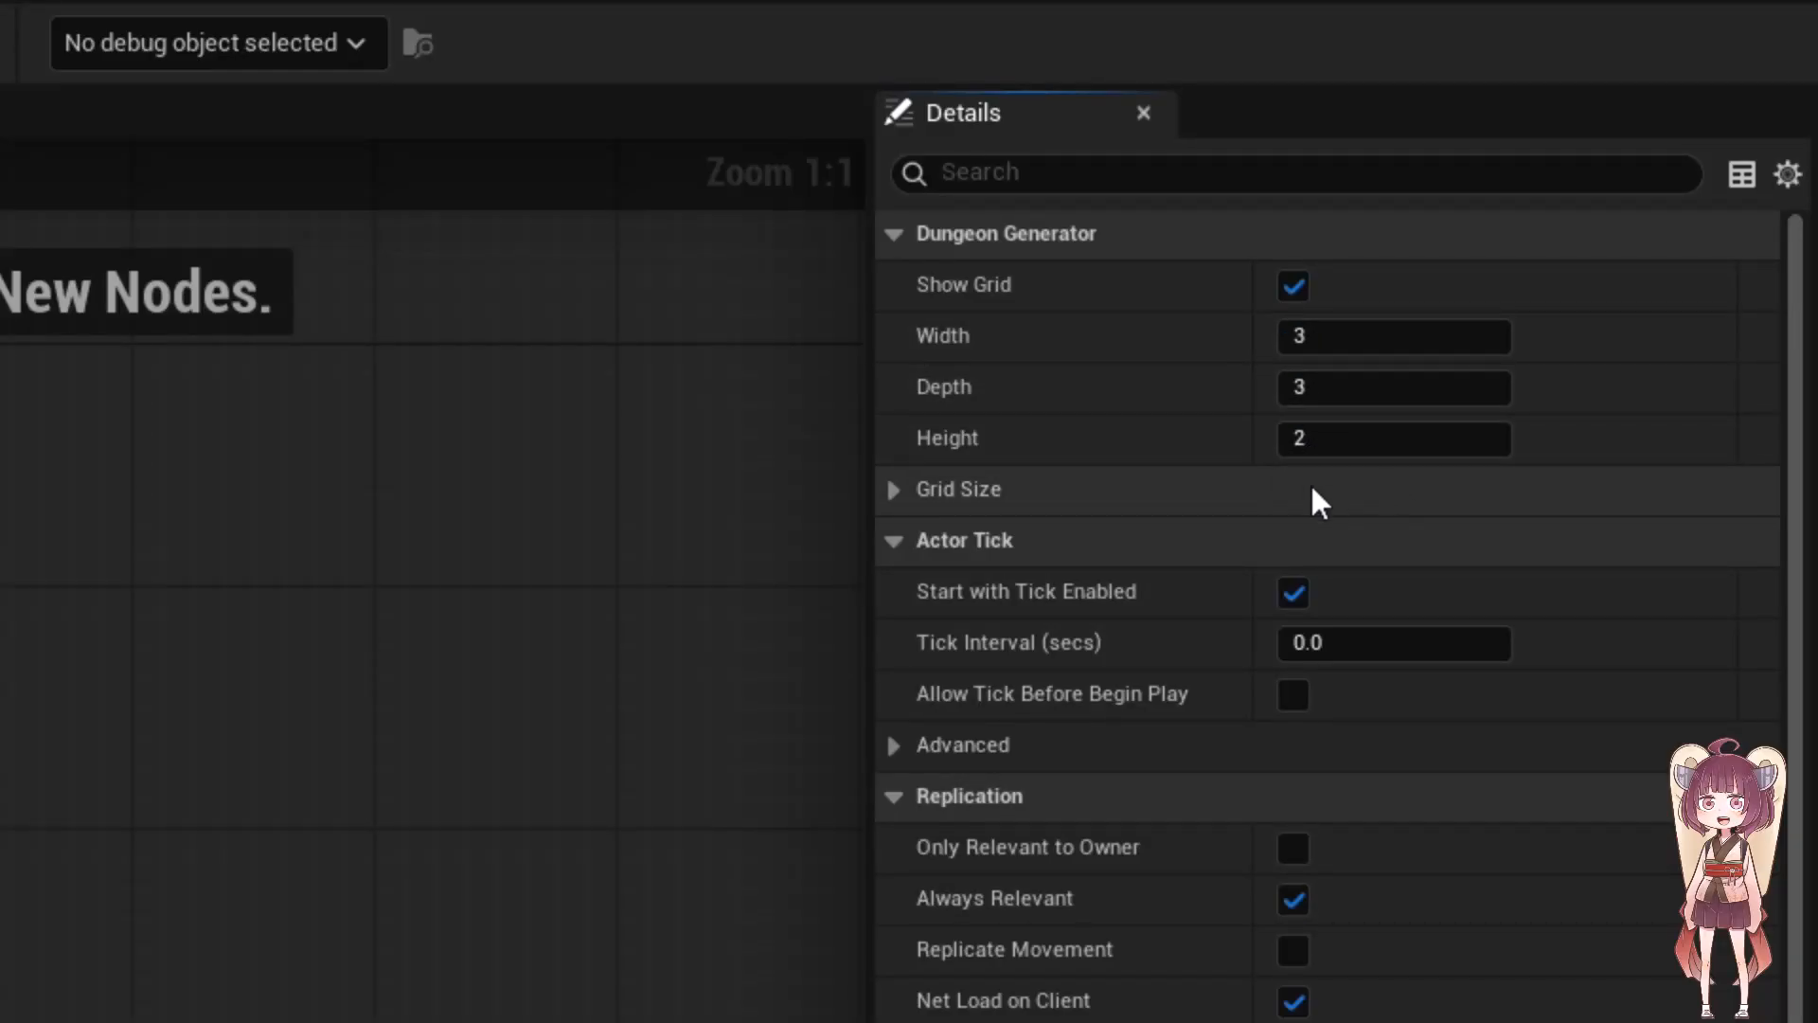
pyautogui.click(890, 500)
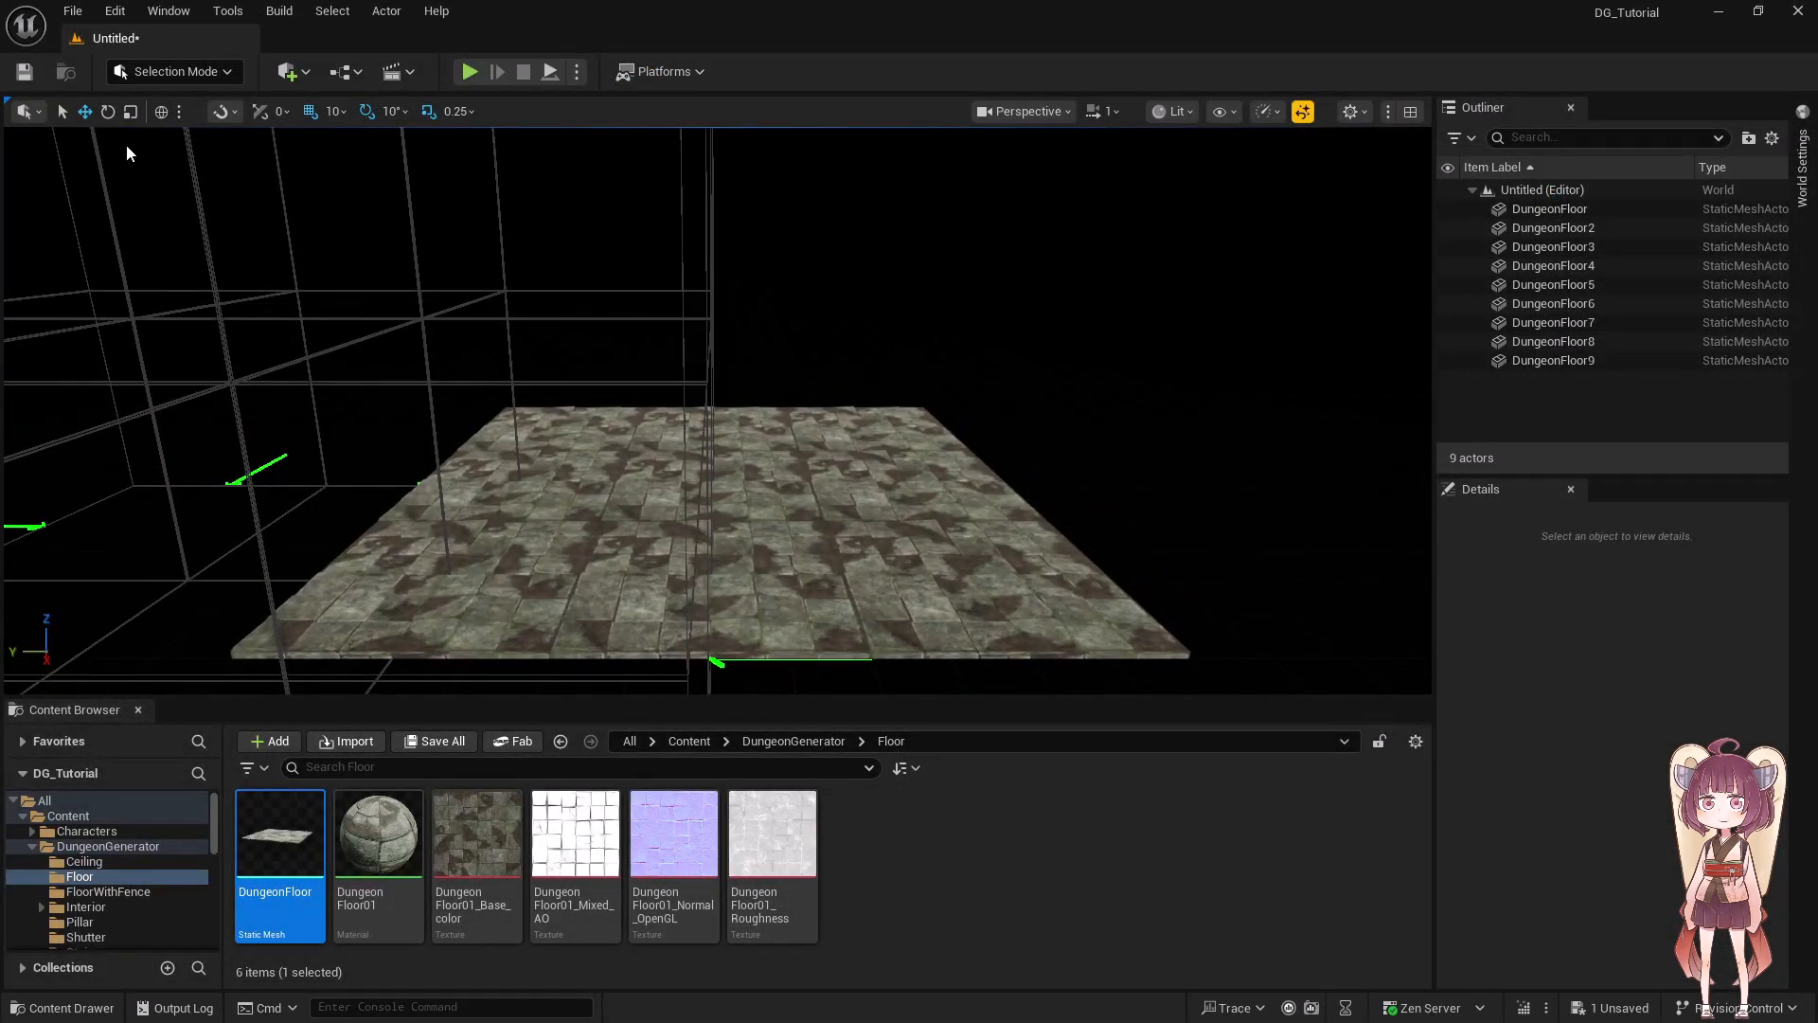
# - Save the new level as Sample_Start in the Content folder
pyautogui.click(25, 71)
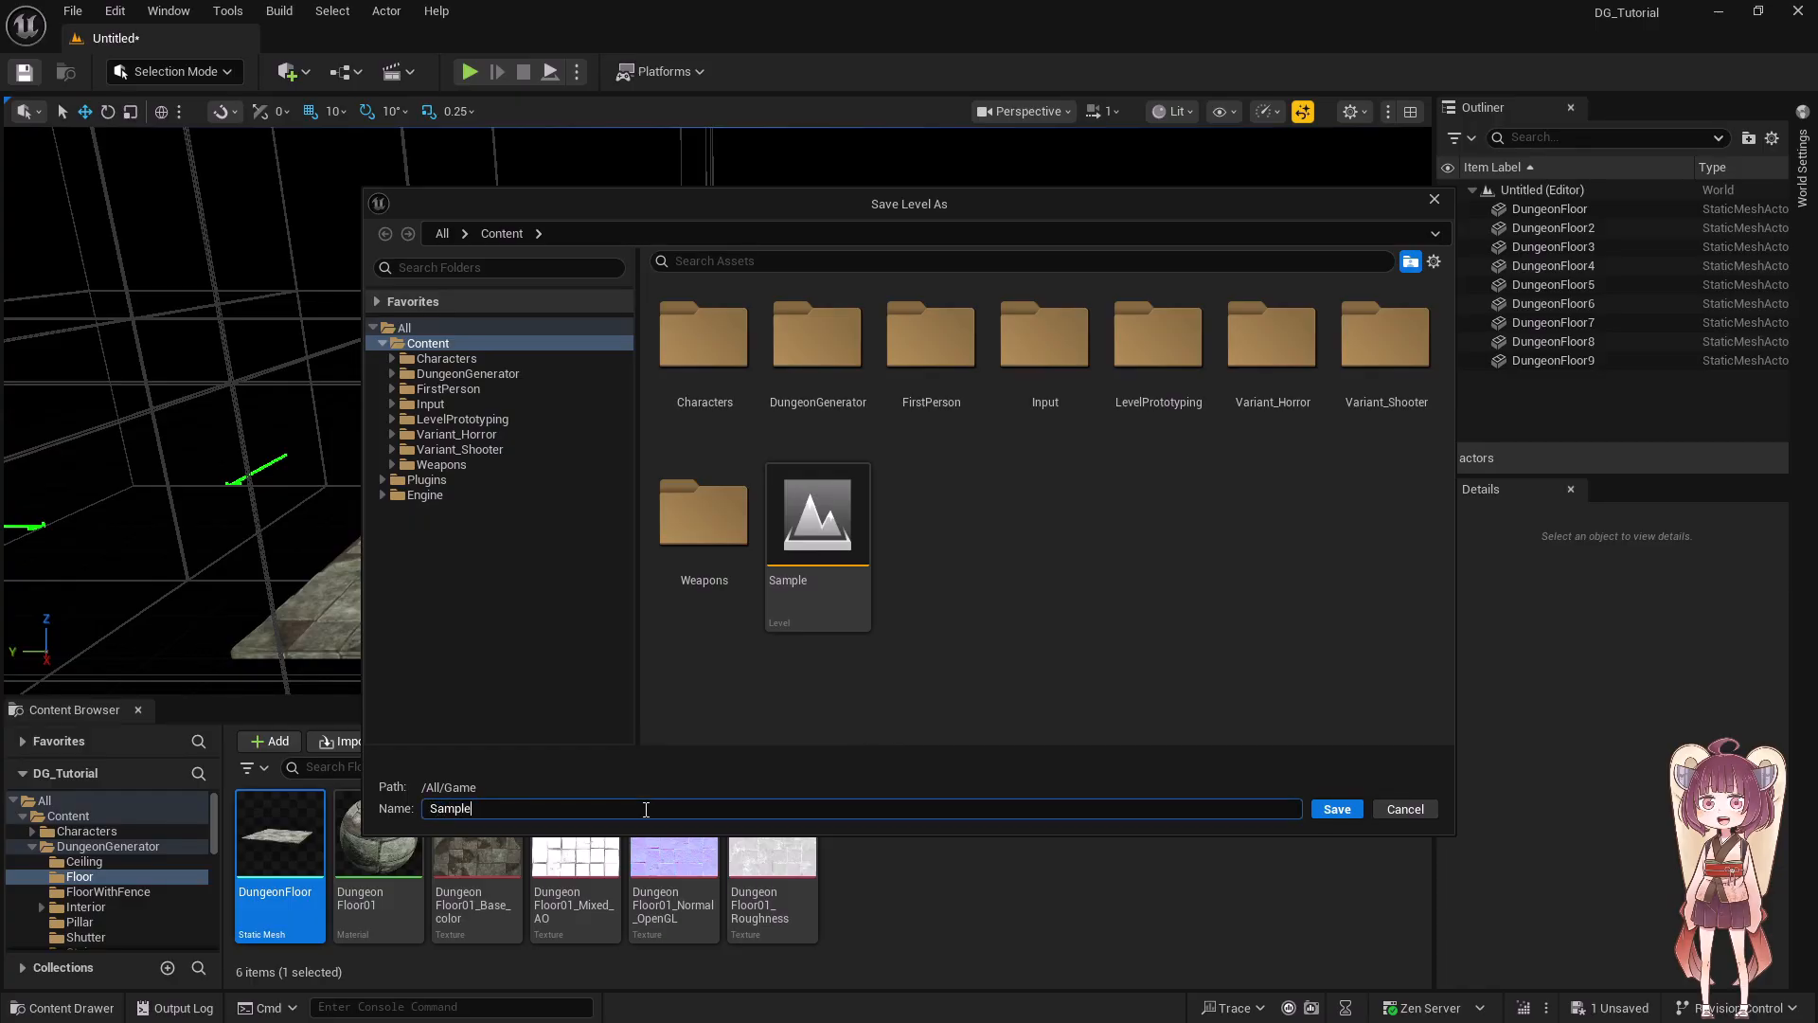
pyautogui.click(1337, 808)
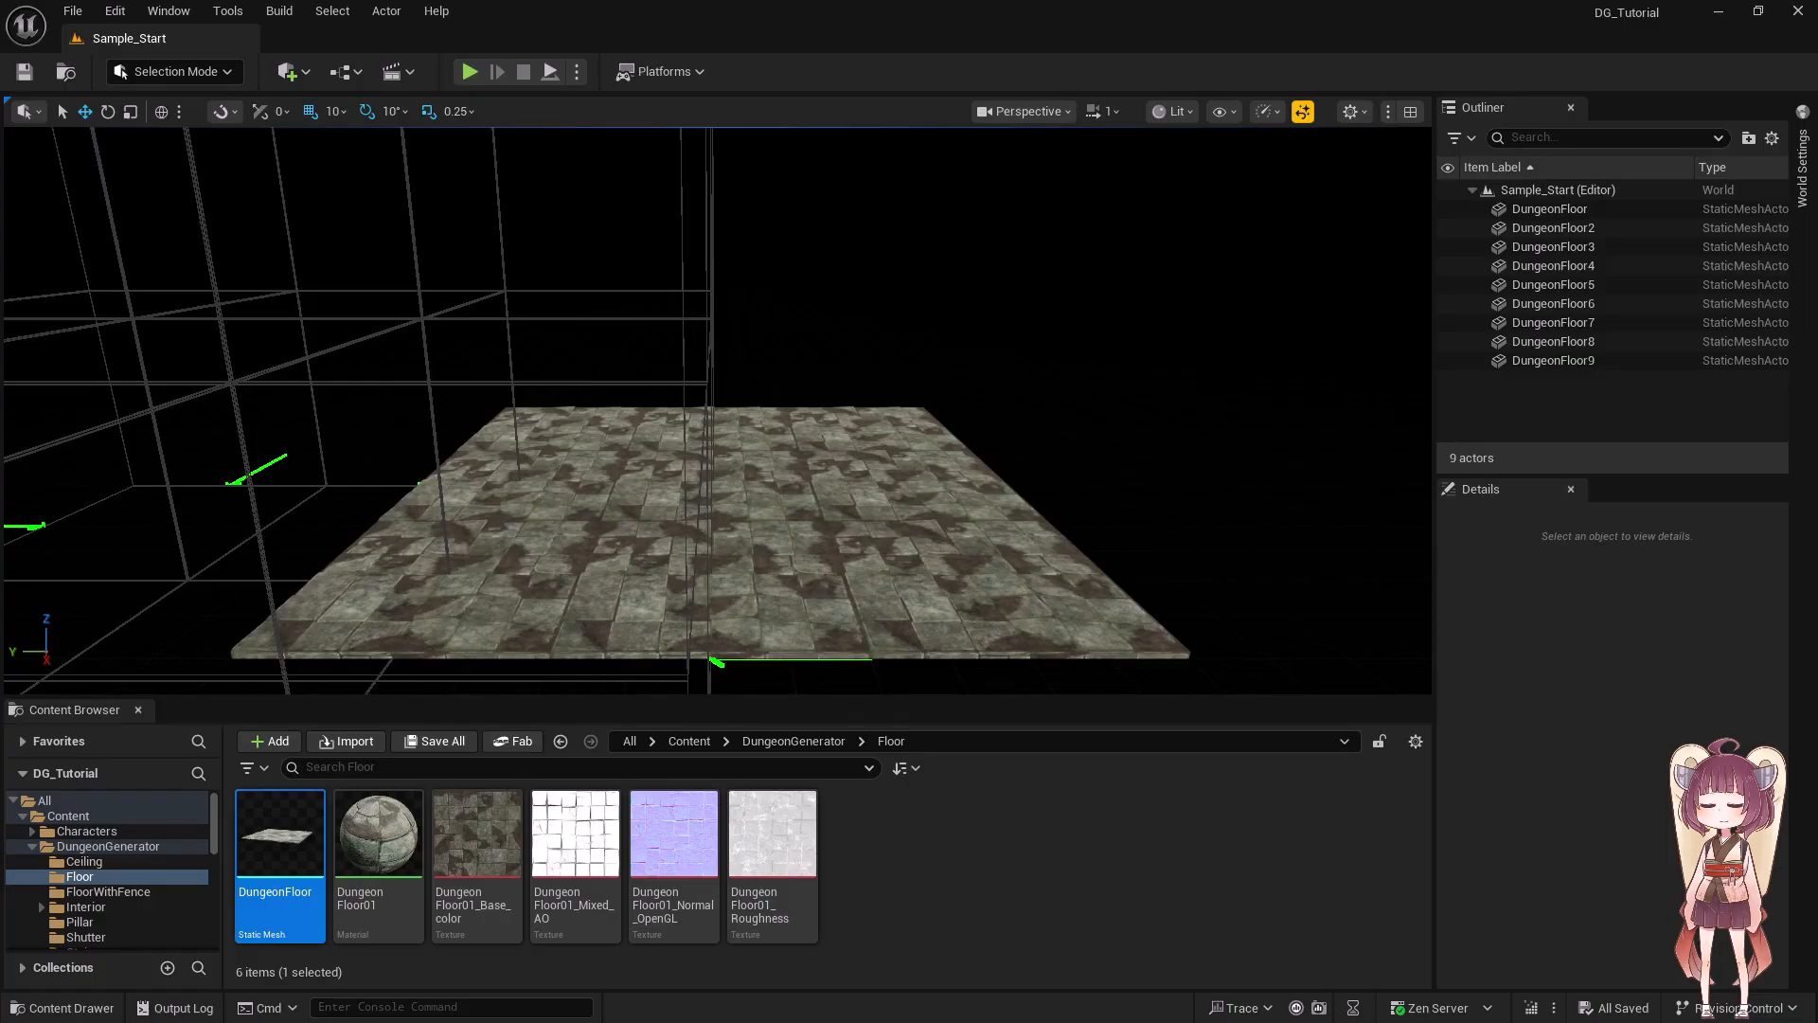
# - Place BP_ShooterPickup from the Variant_Shooter Pickups folder on the floor, at about X 200, Y -200, Z 10
pyautogui.scroll(-5, 71, 926)
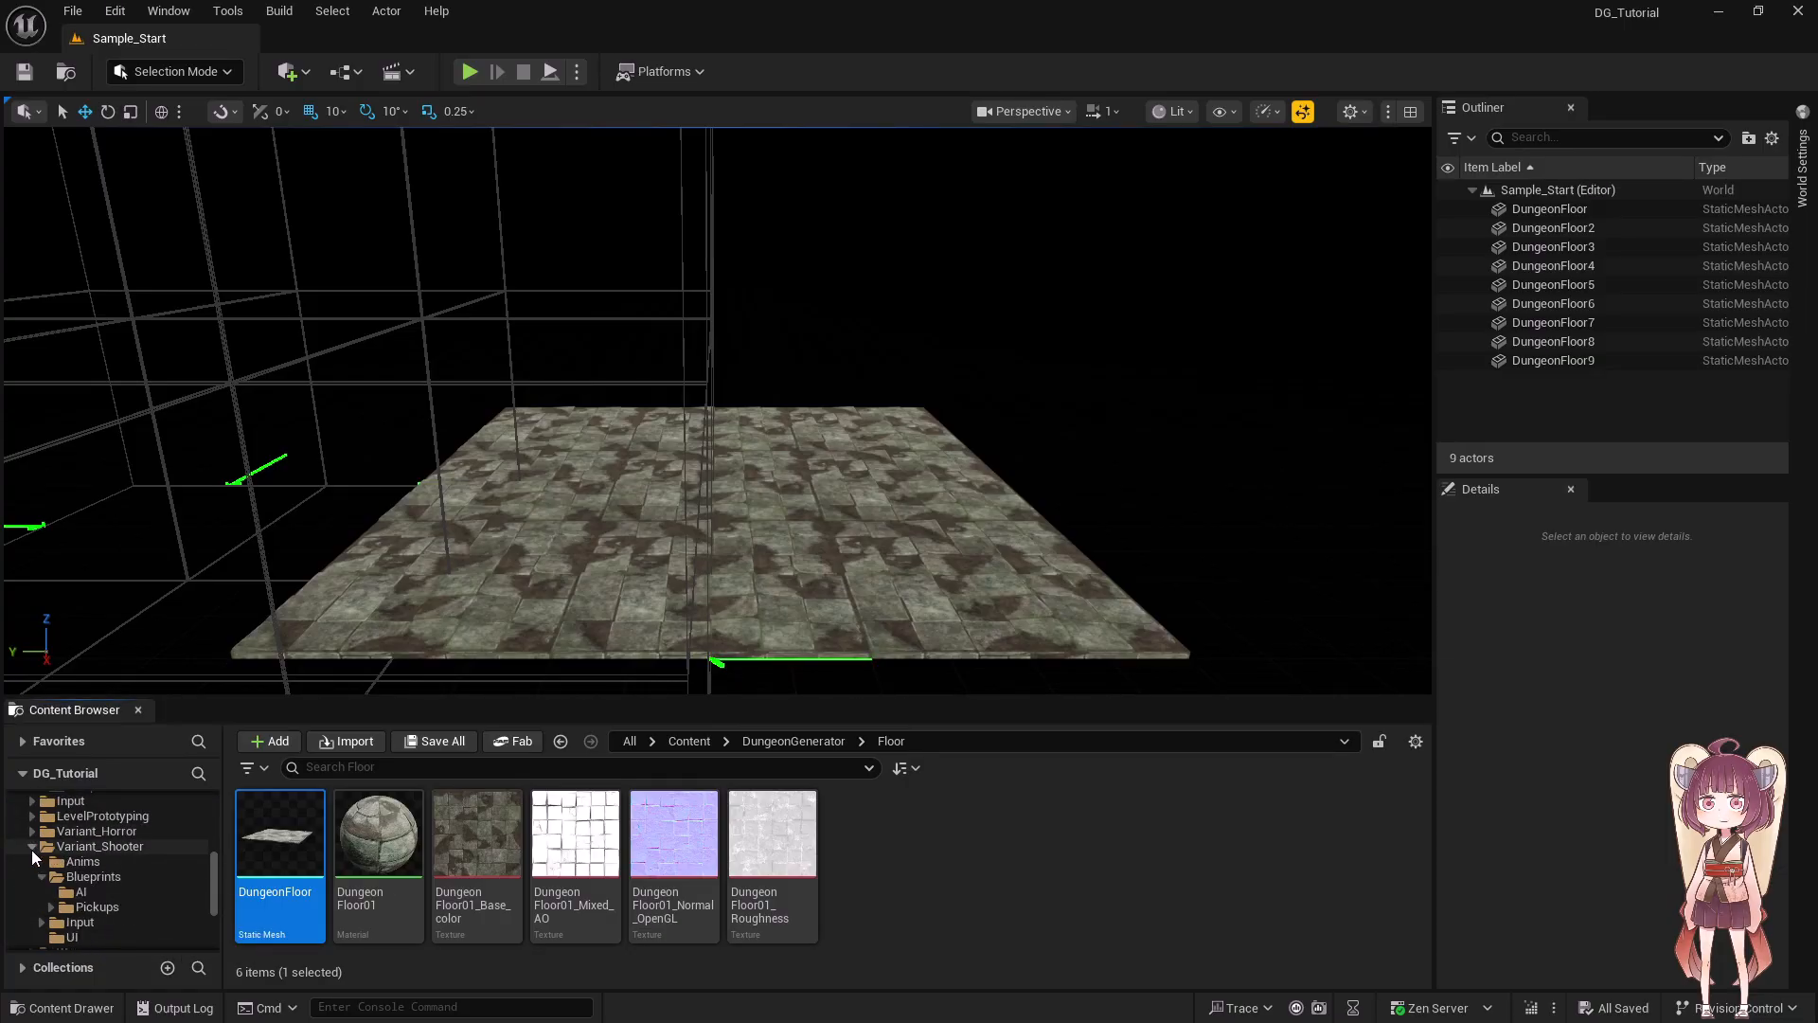
pyautogui.click(96, 907)
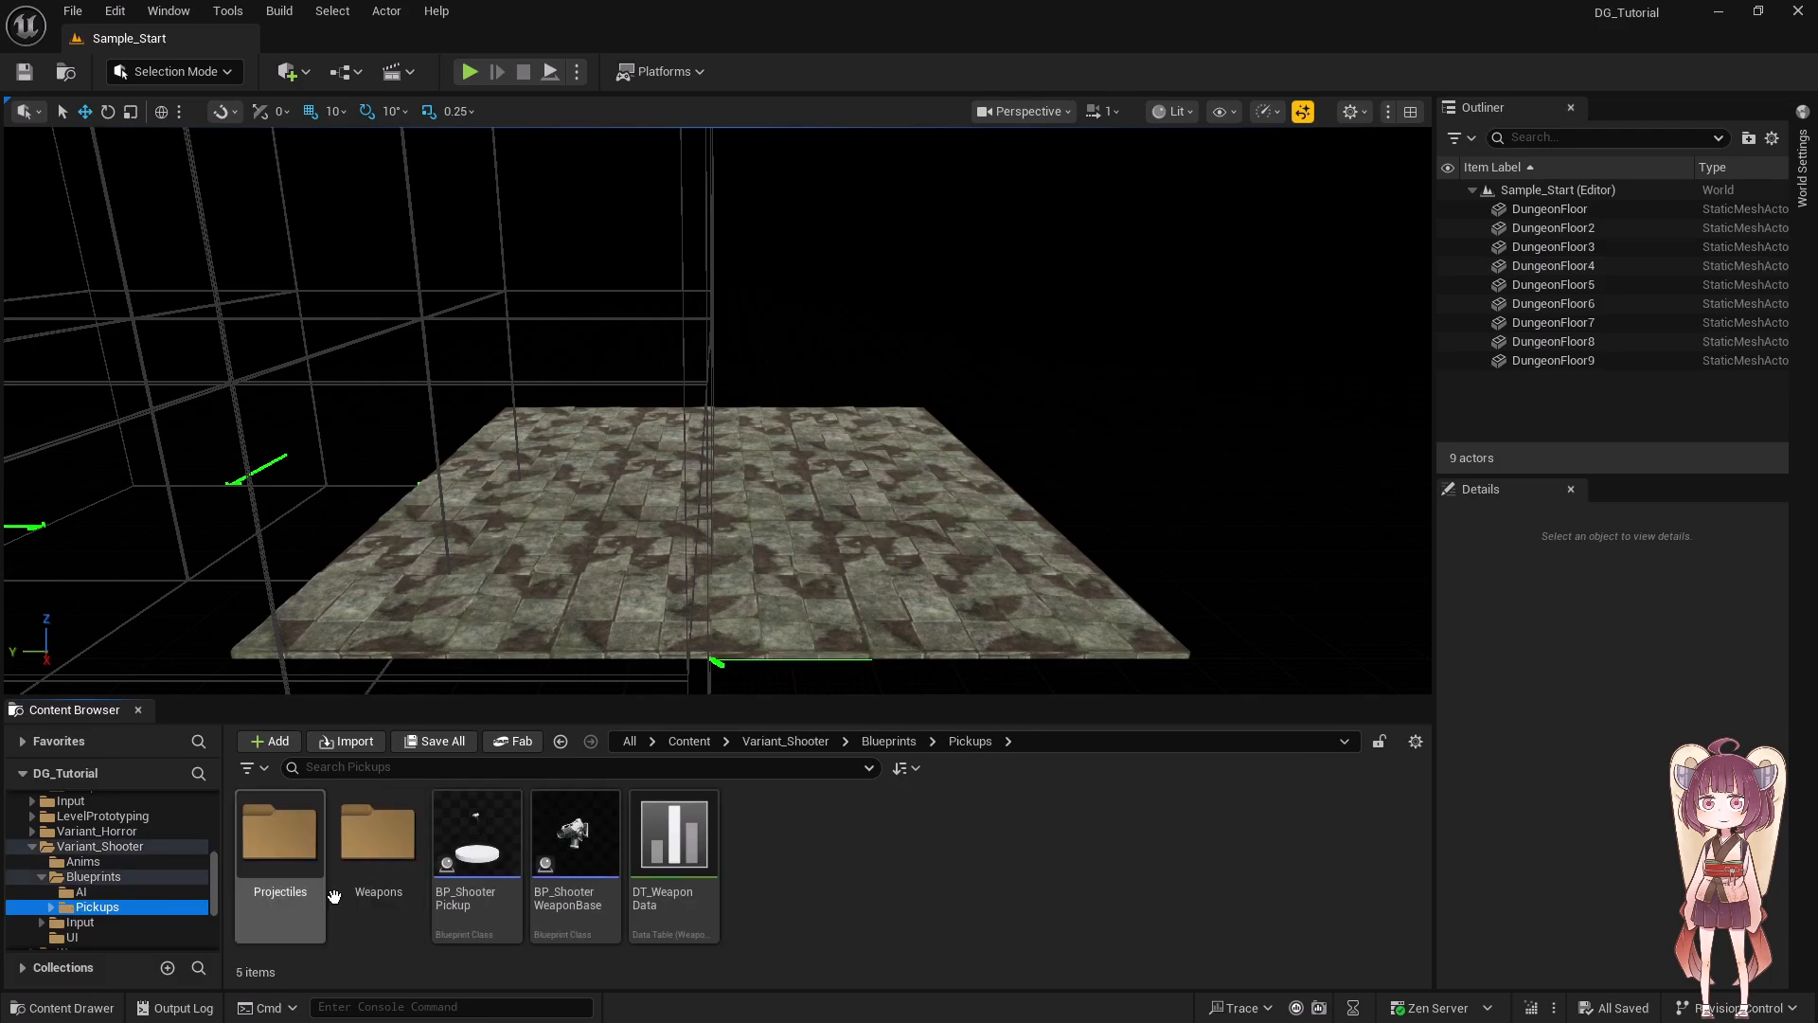
pyautogui.moveTo(477, 838); pyautogui.dragTo(678, 687)
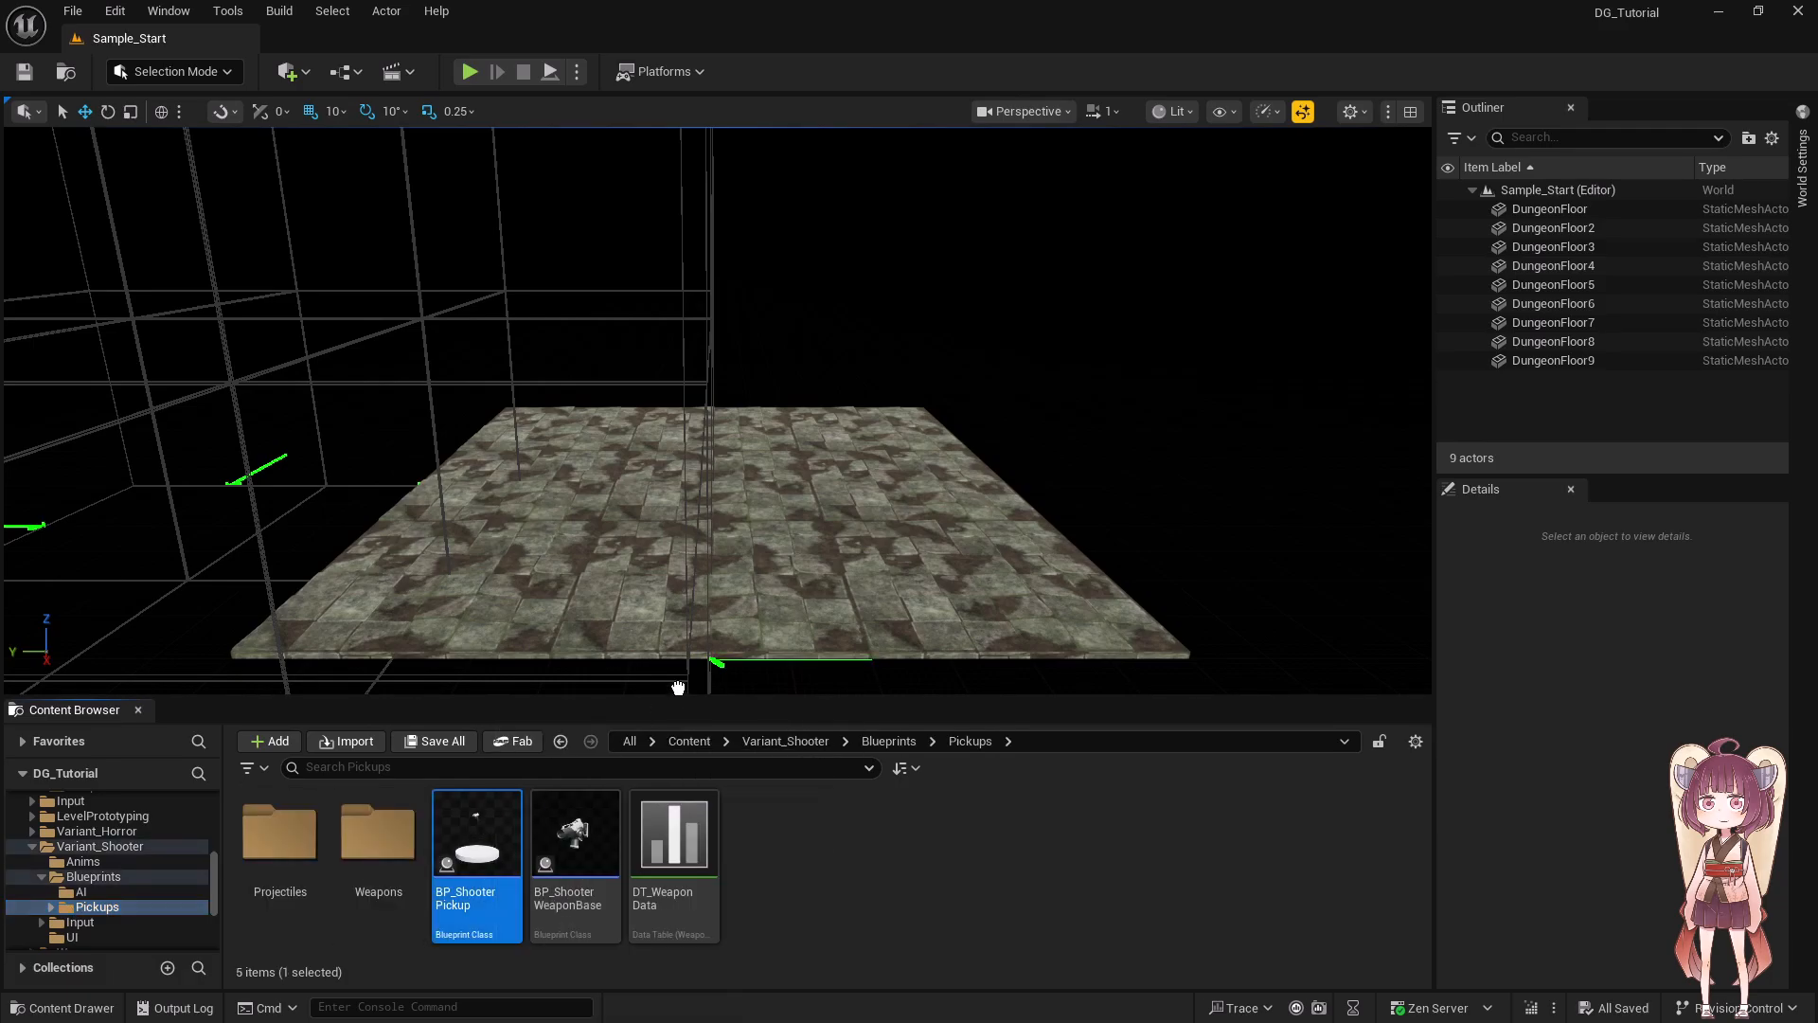
pyautogui.moveTo(829, 490); pyautogui.dragTo(830, 491)
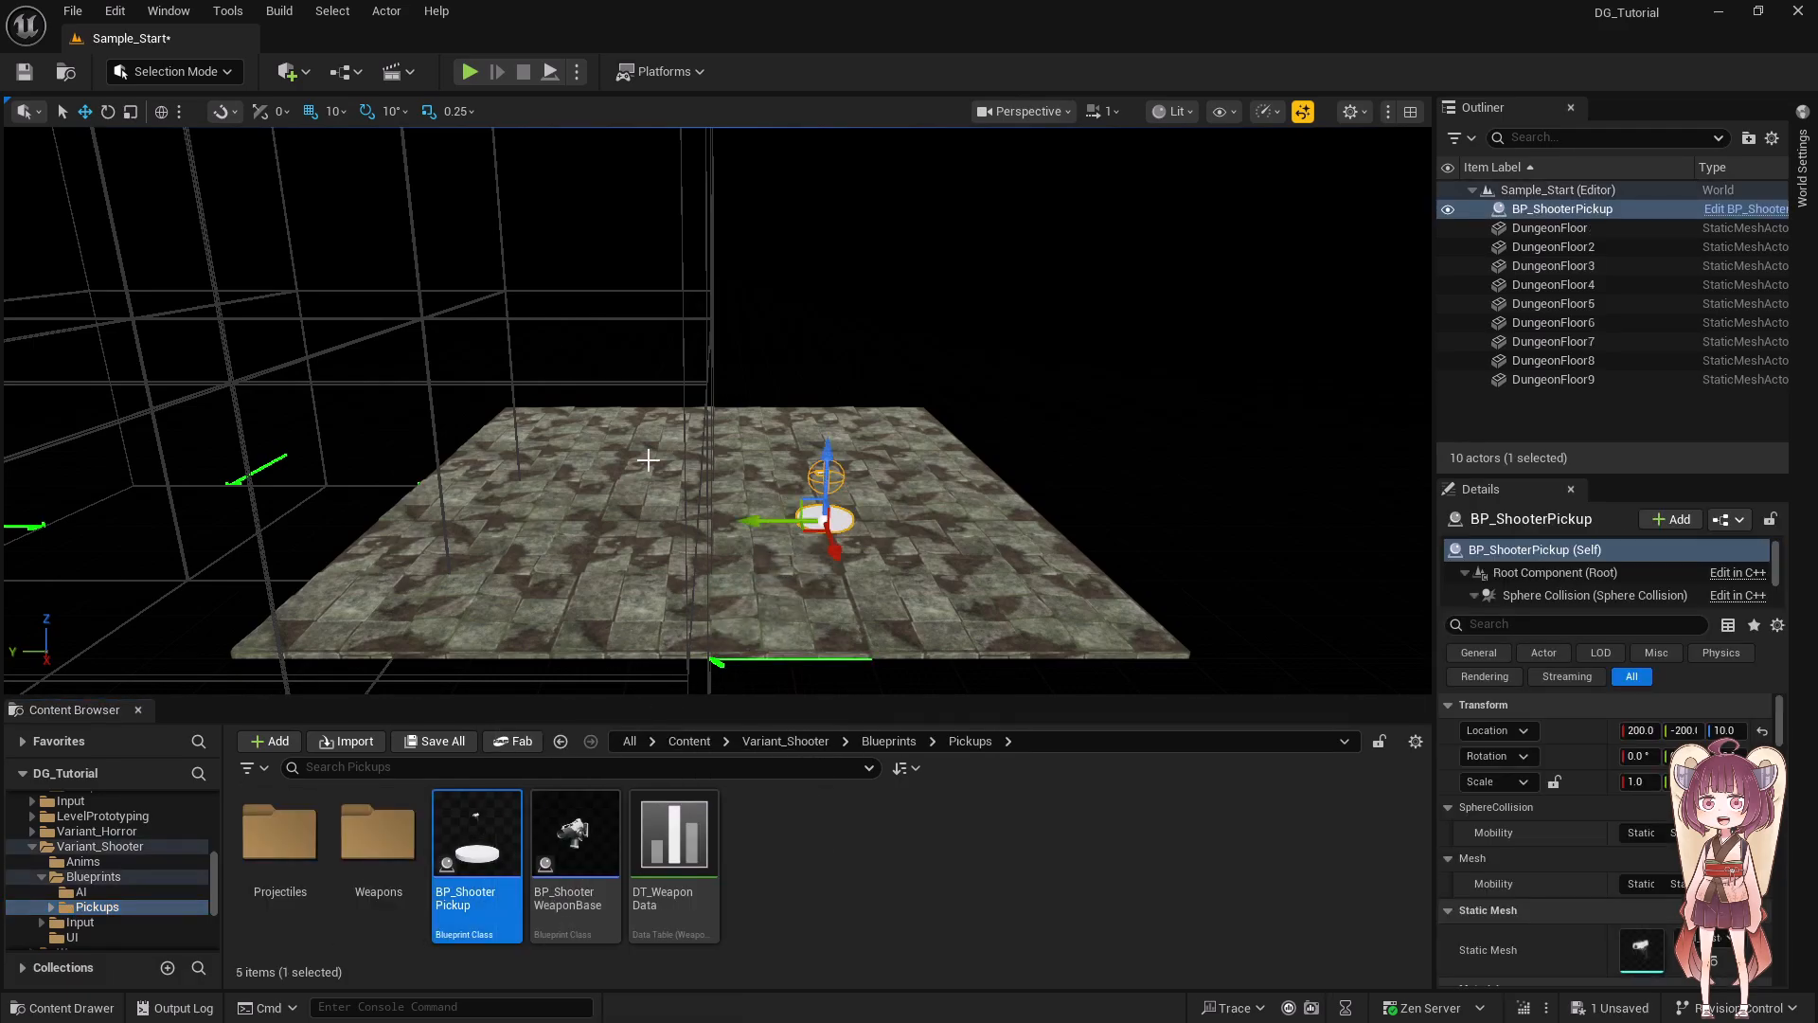
# - Play the level from a spot on the floor and stop the play session
pyautogui.rightClick(644, 498)
pyautogui.click(743, 999)
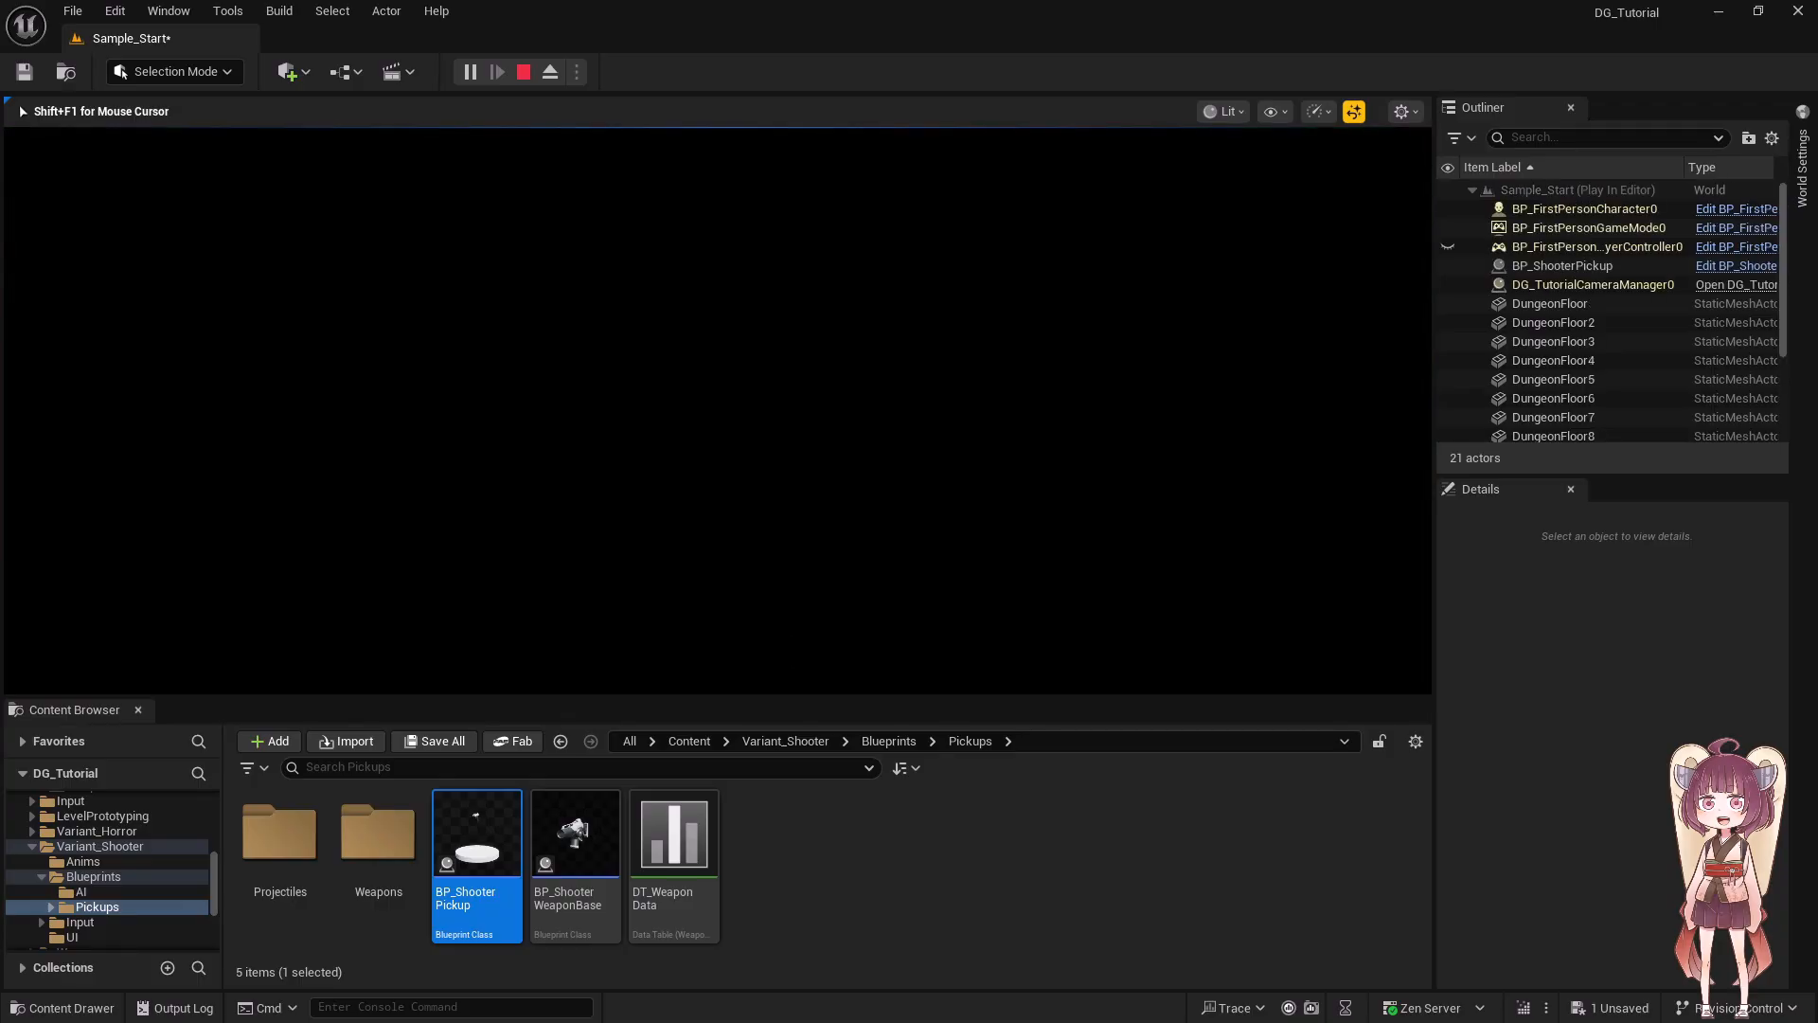
pyautogui.press('Escape')
# - Add a directional light to the level and enable its Is Editor Only Actor option
pyautogui.click(291, 72)
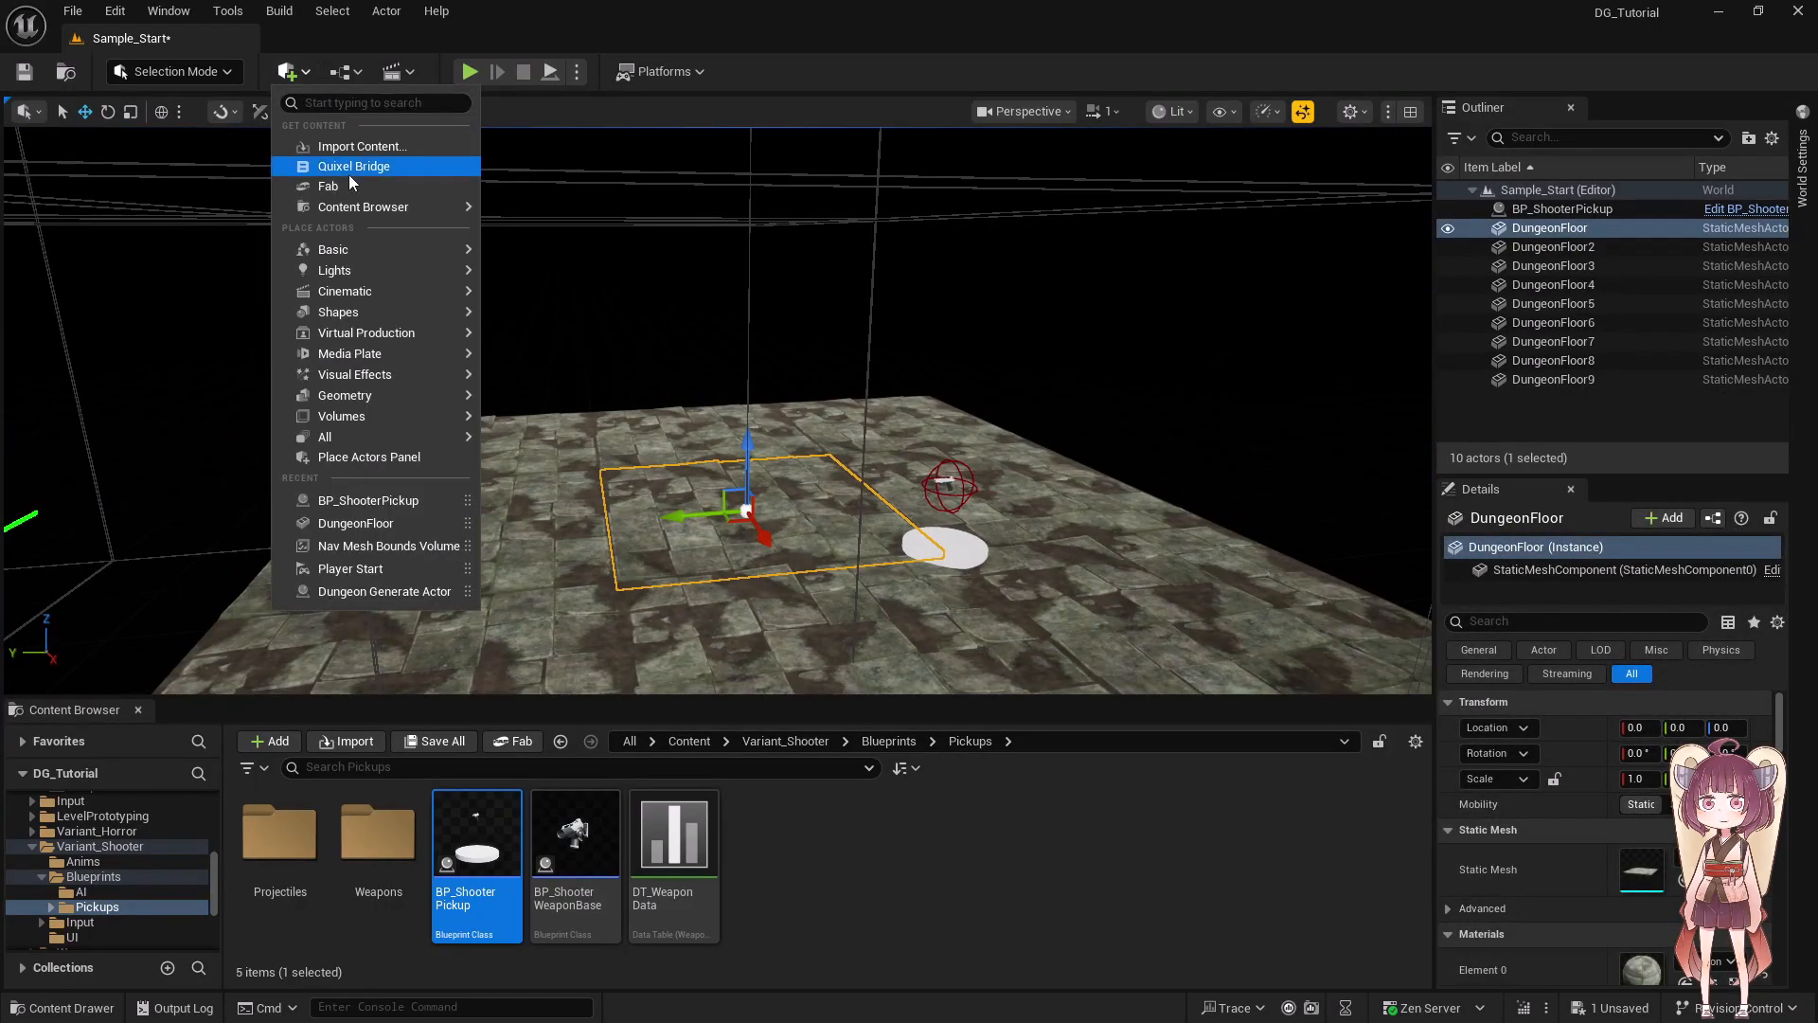
pyautogui.moveTo(336, 270)
pyautogui.click(527, 280)
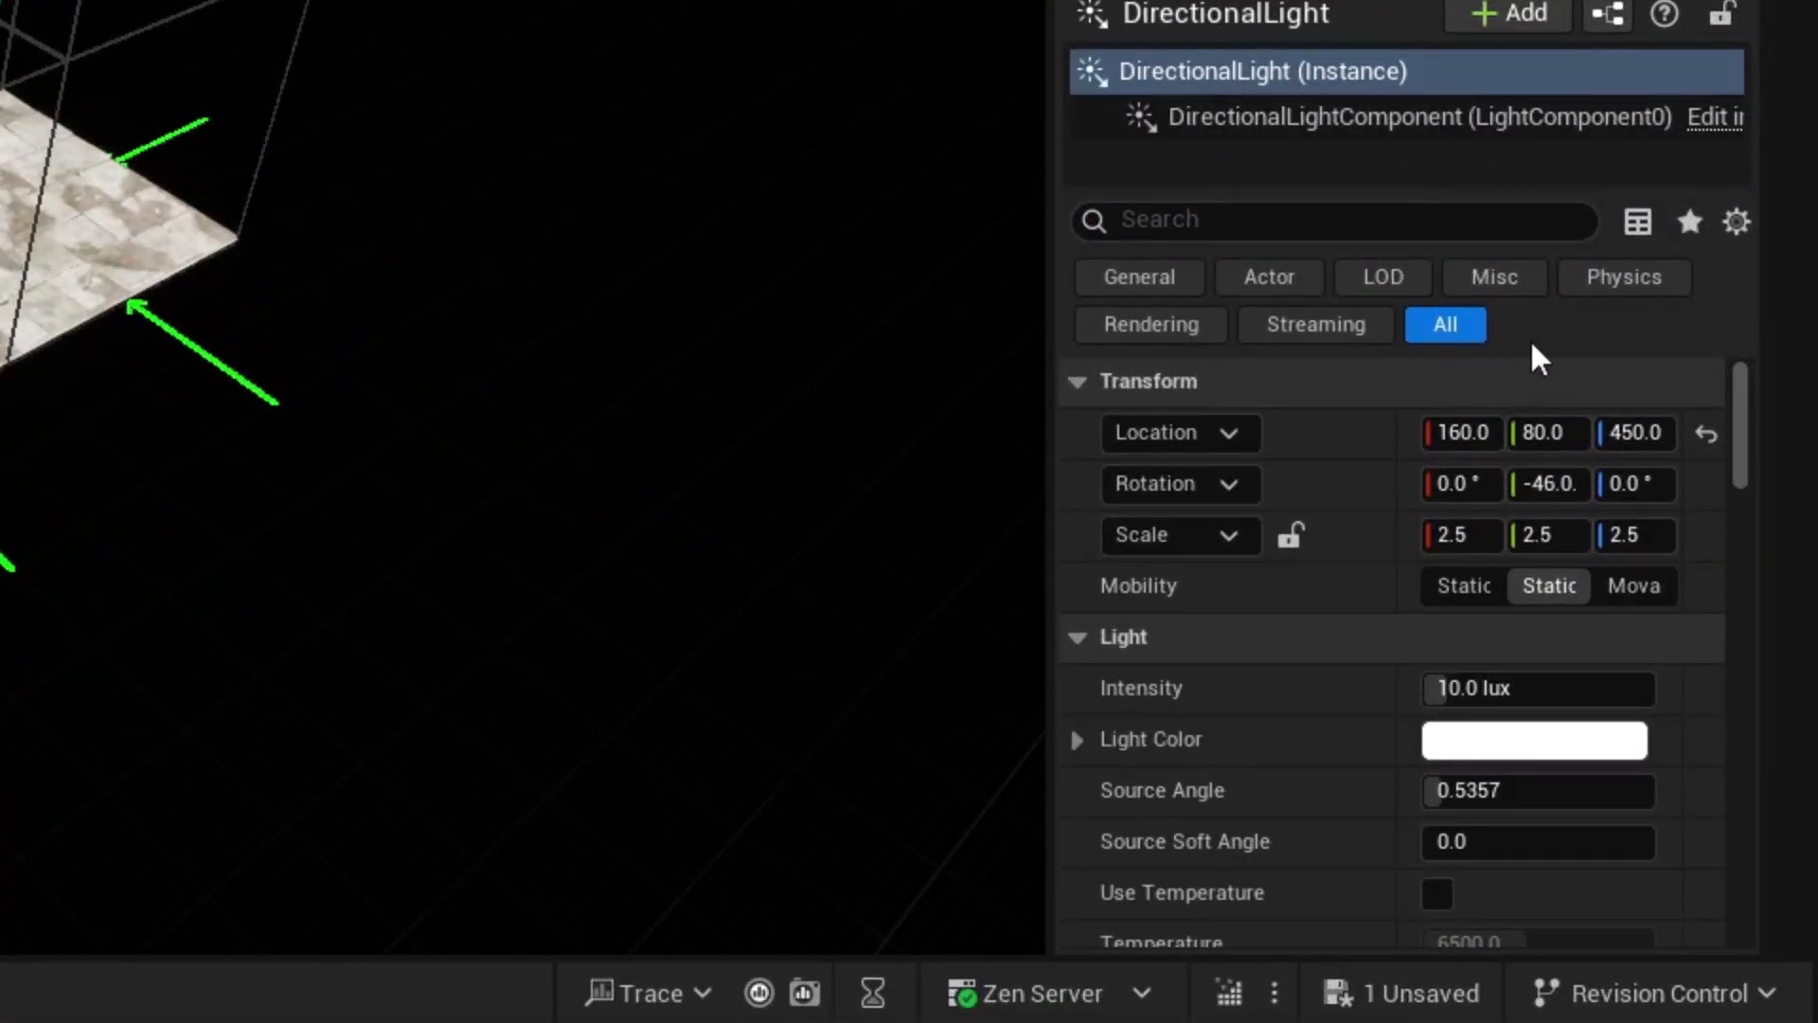
pyautogui.write('or')
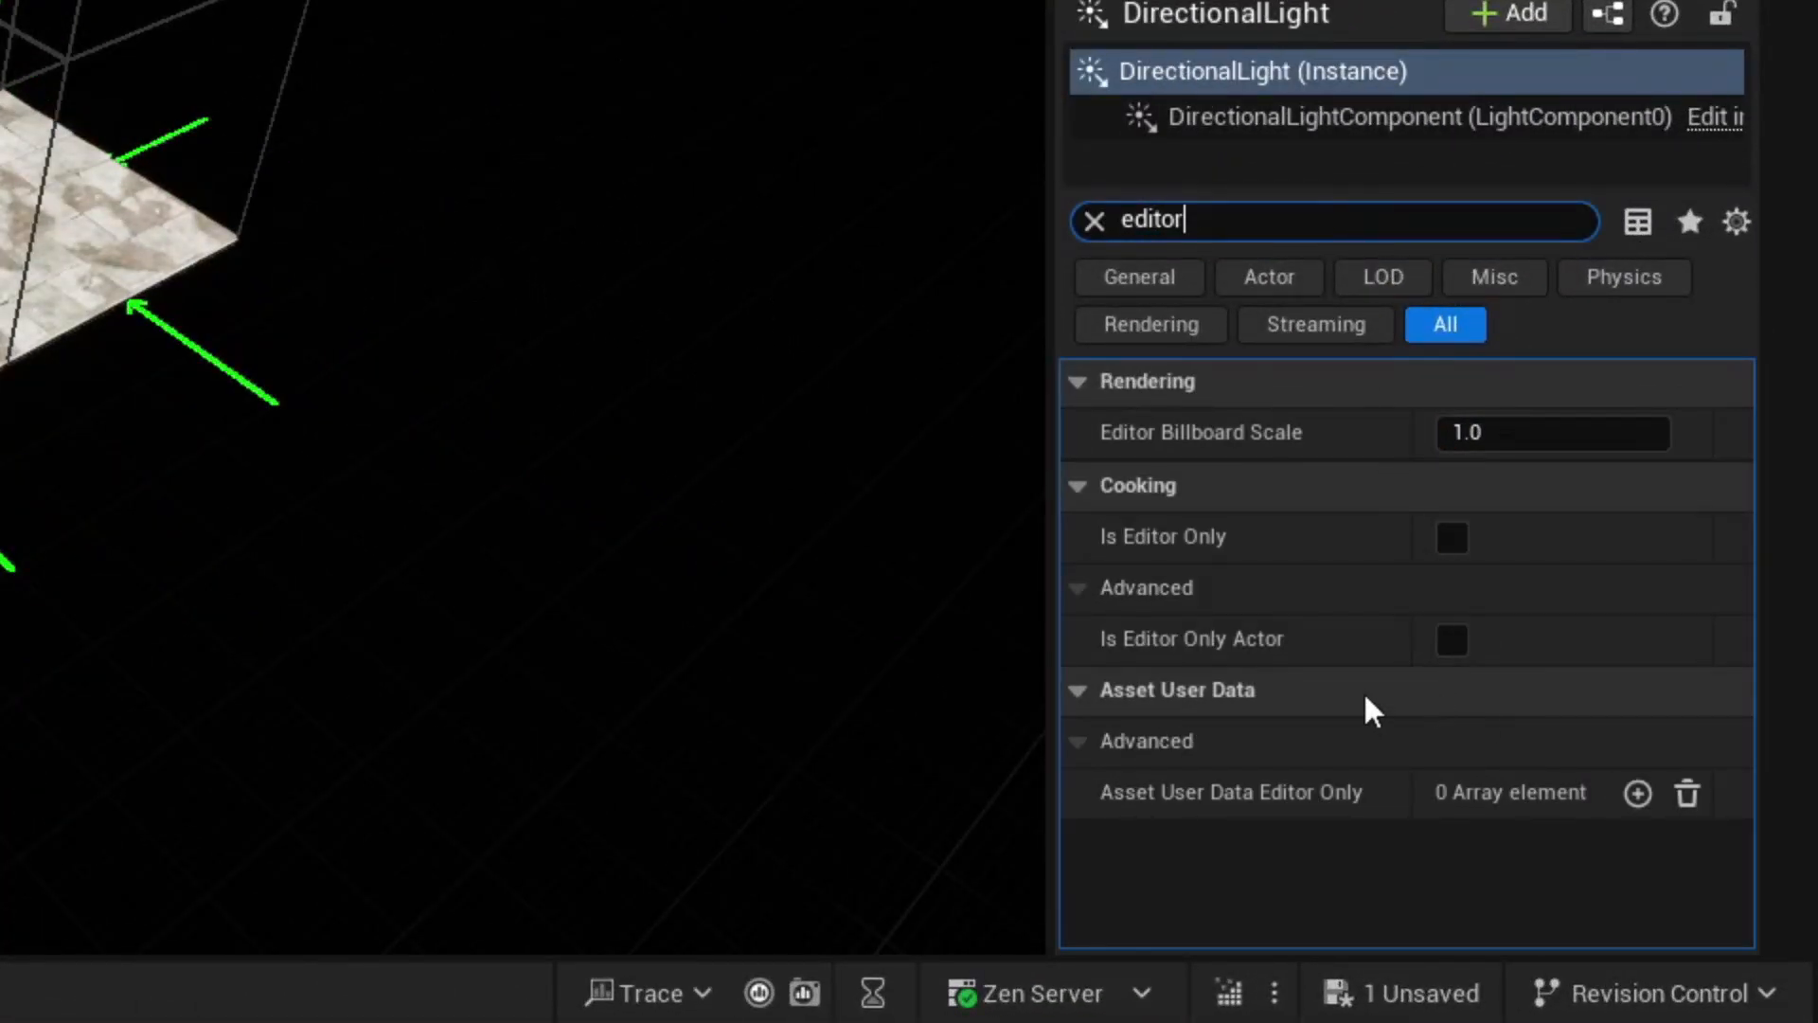
pyautogui.click(1451, 639)
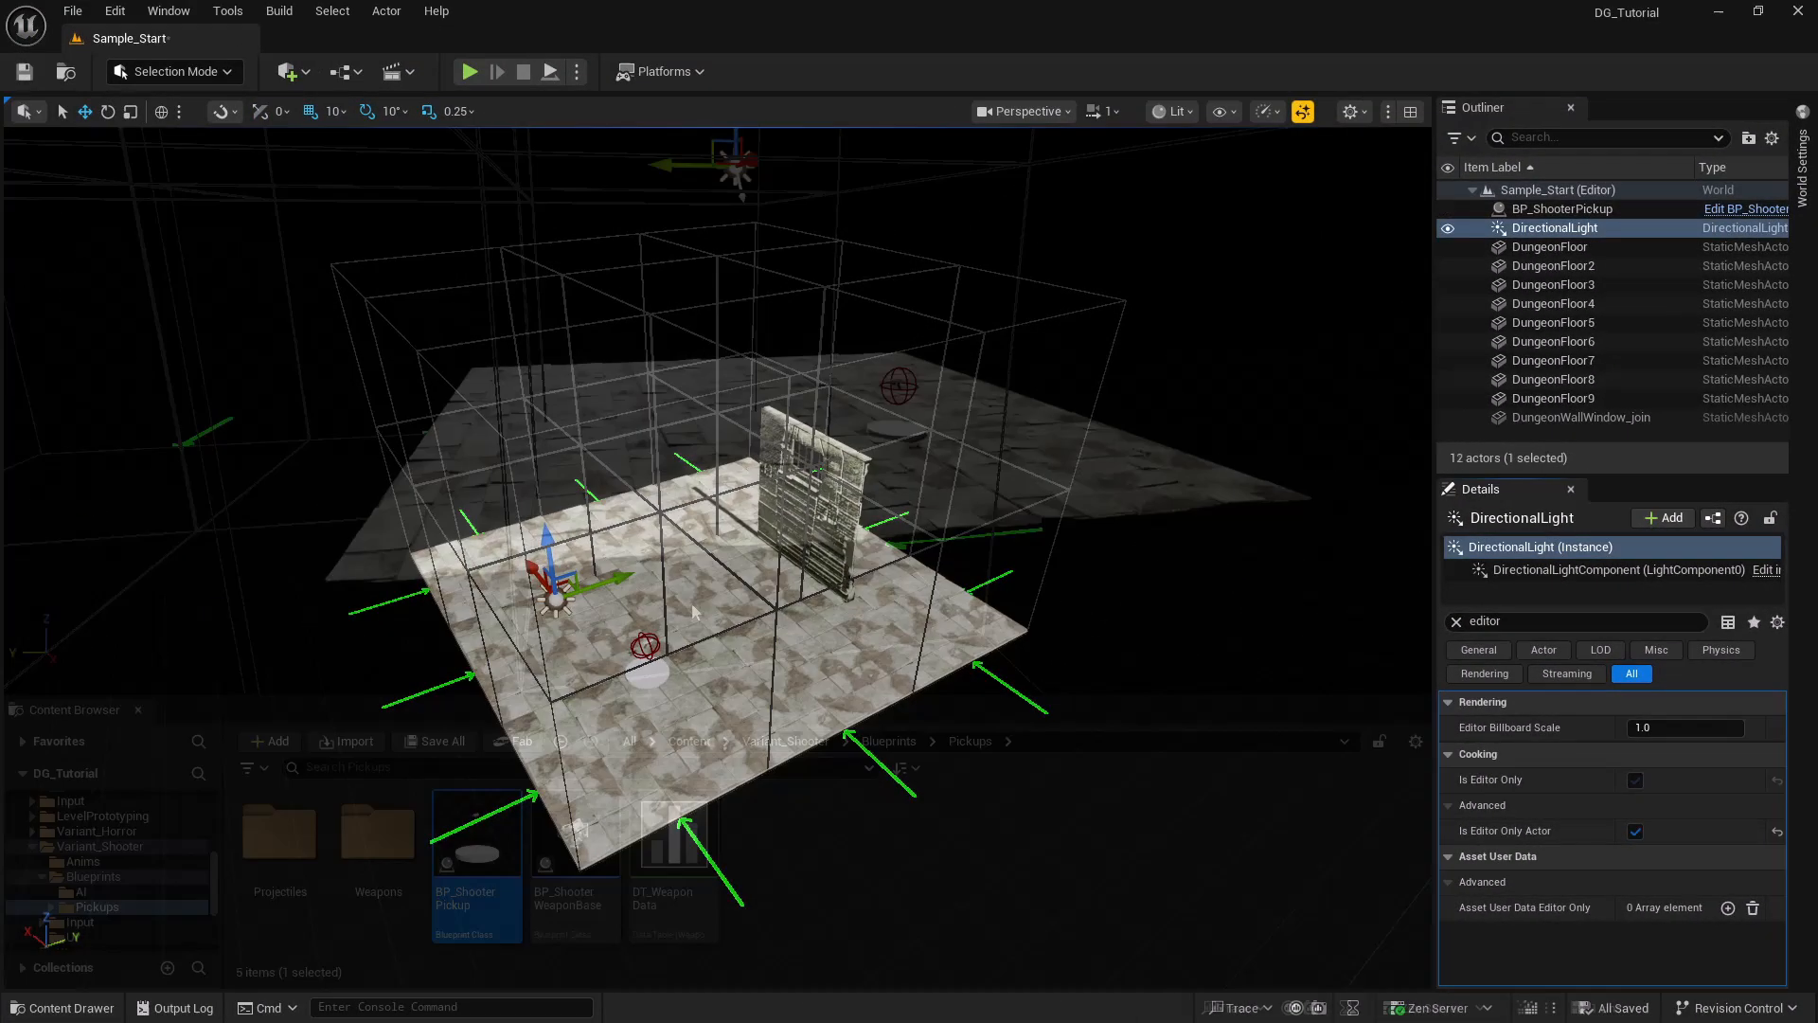
# - Play the level from a spot on the floor, walk around to test the lighting, and stop the session
pyautogui.rightClick(700, 358)
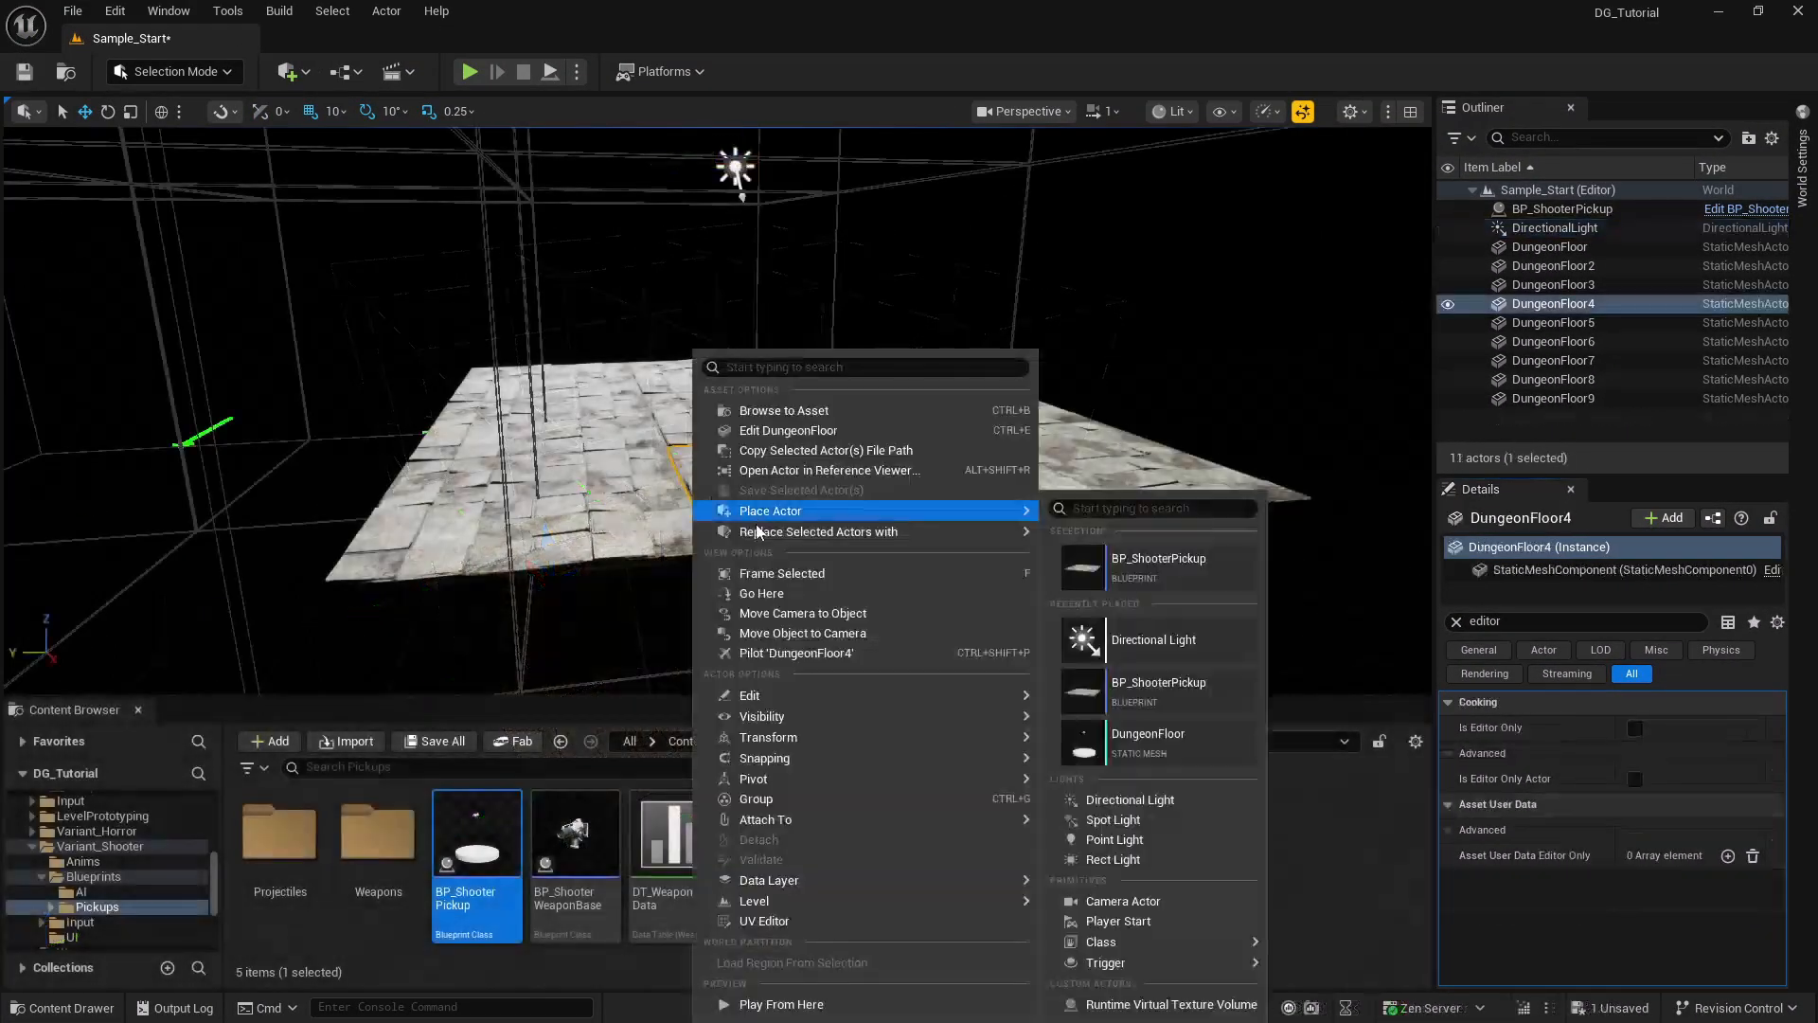
pyautogui.click(781, 1003)
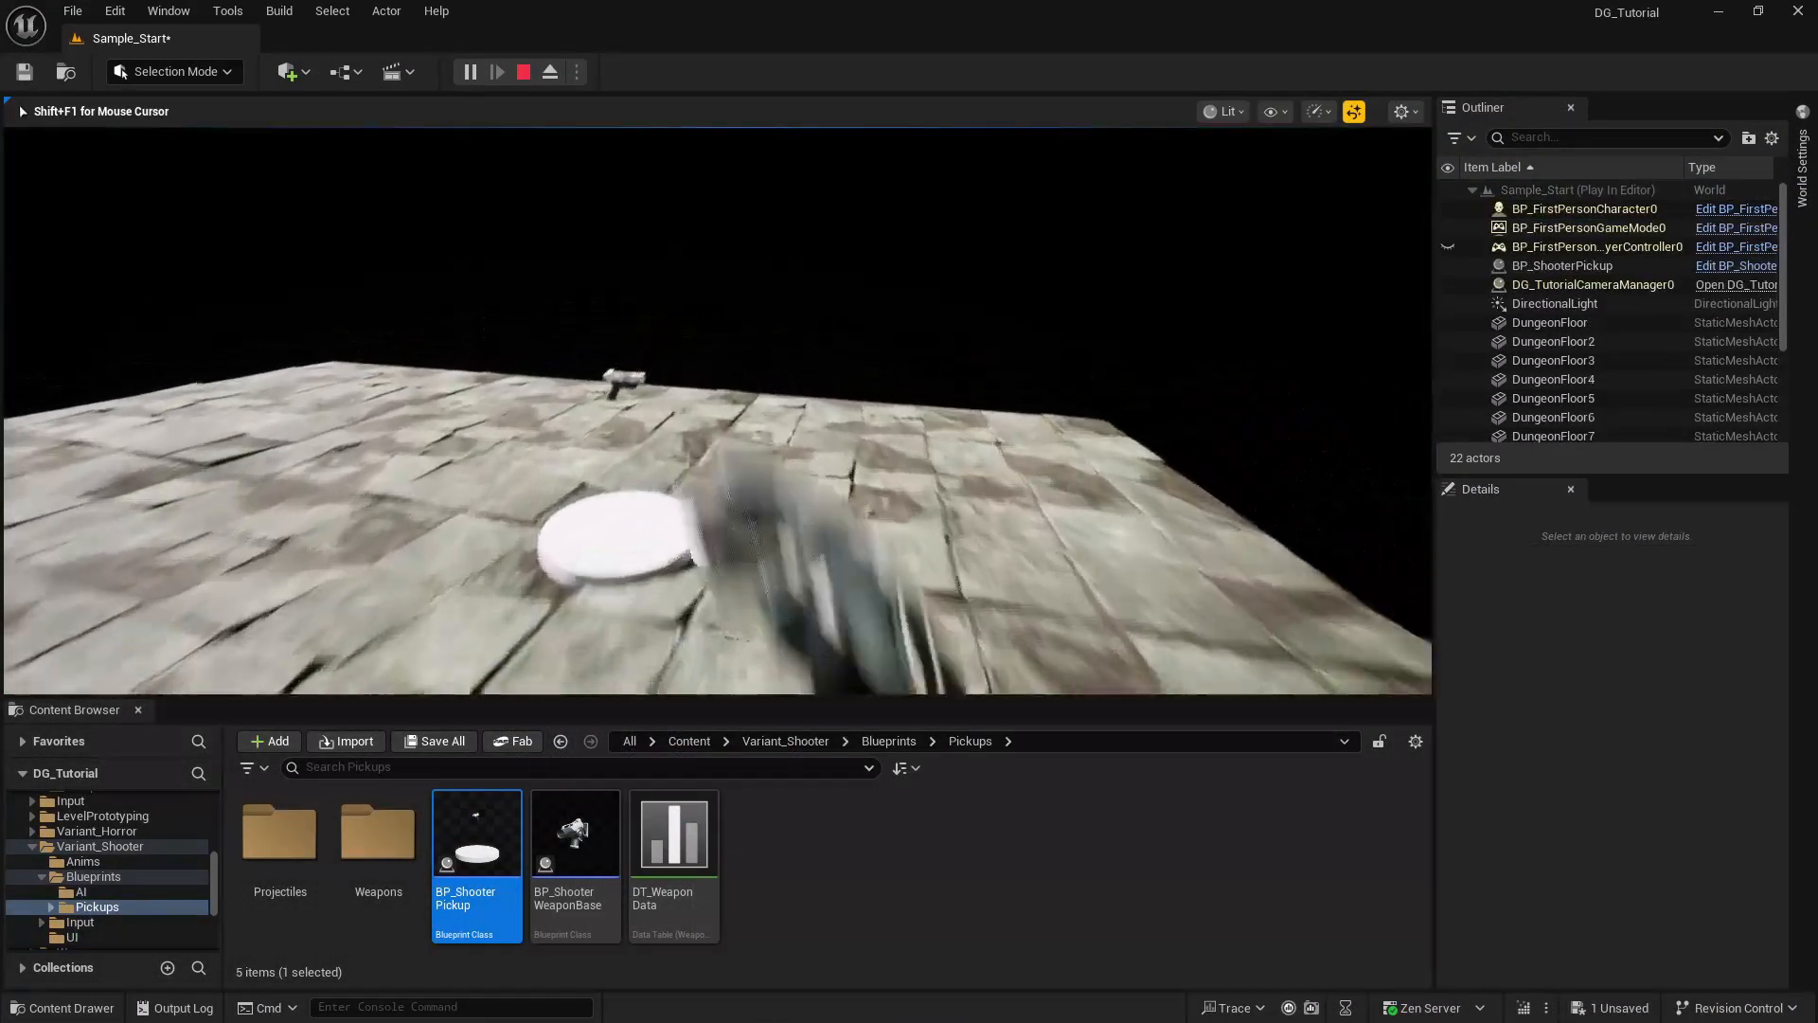
pyautogui.press('w')
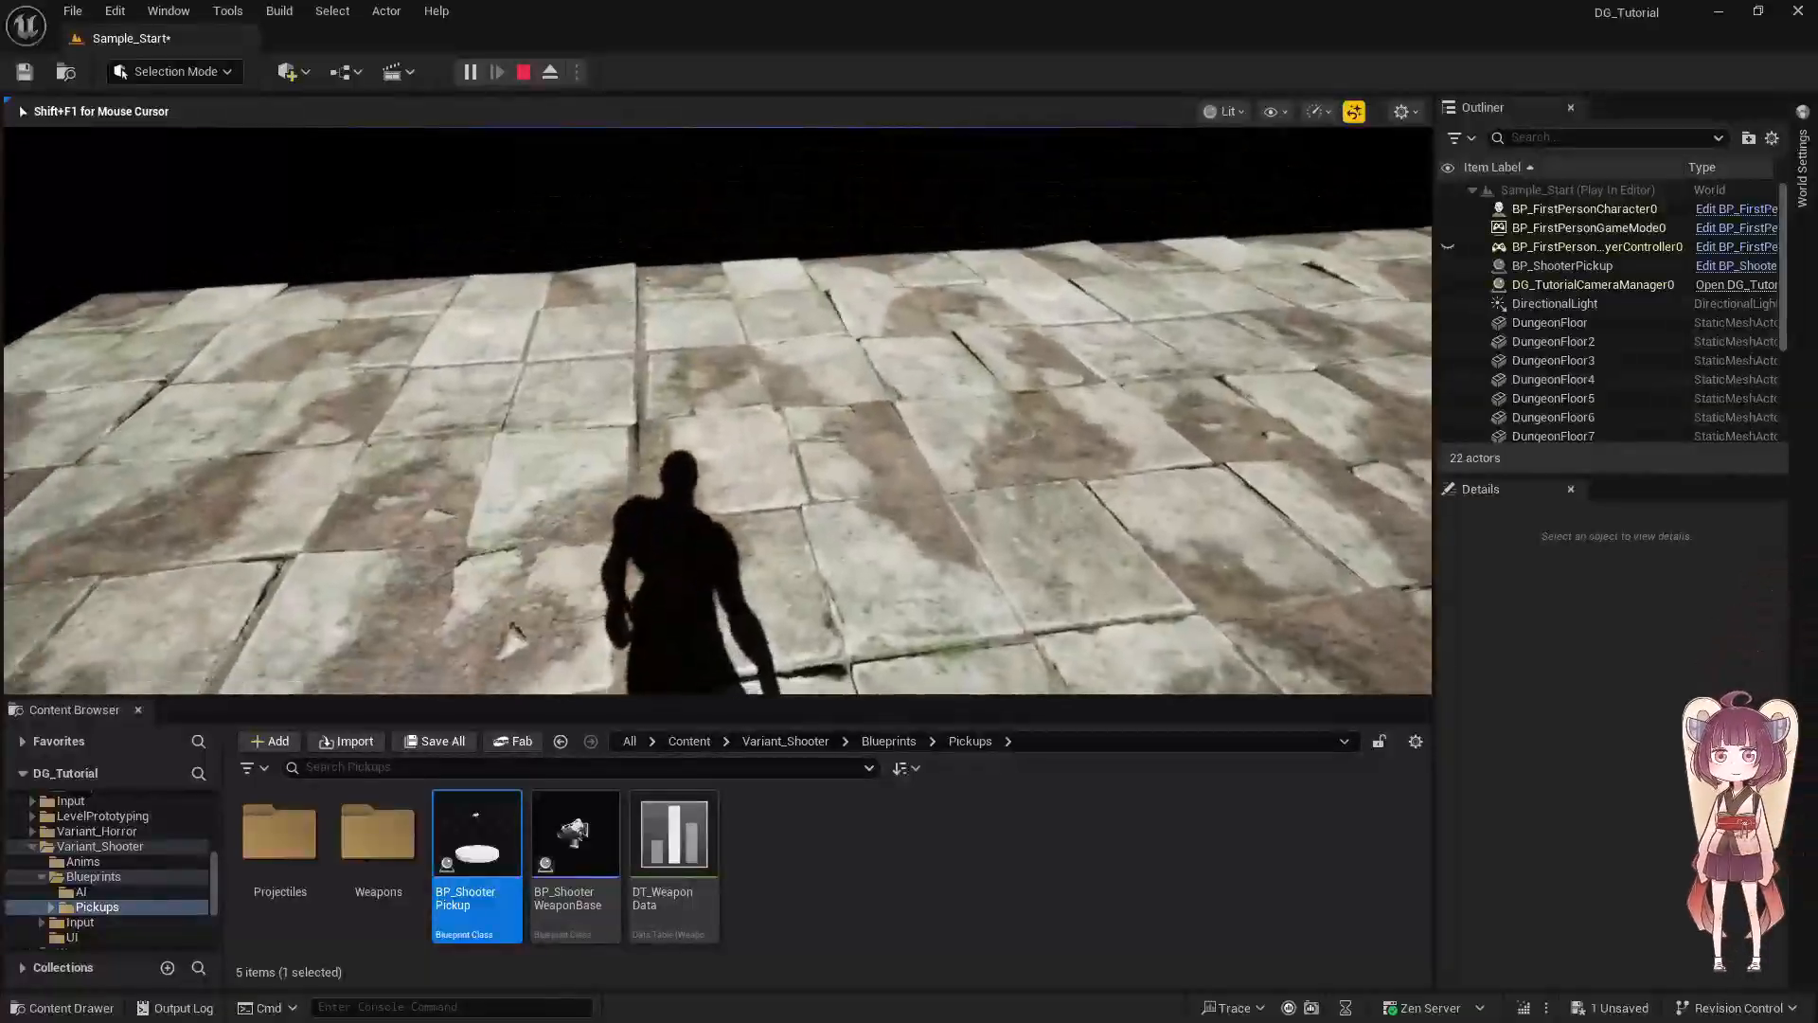
pyautogui.press('s')
pyautogui.press('w')
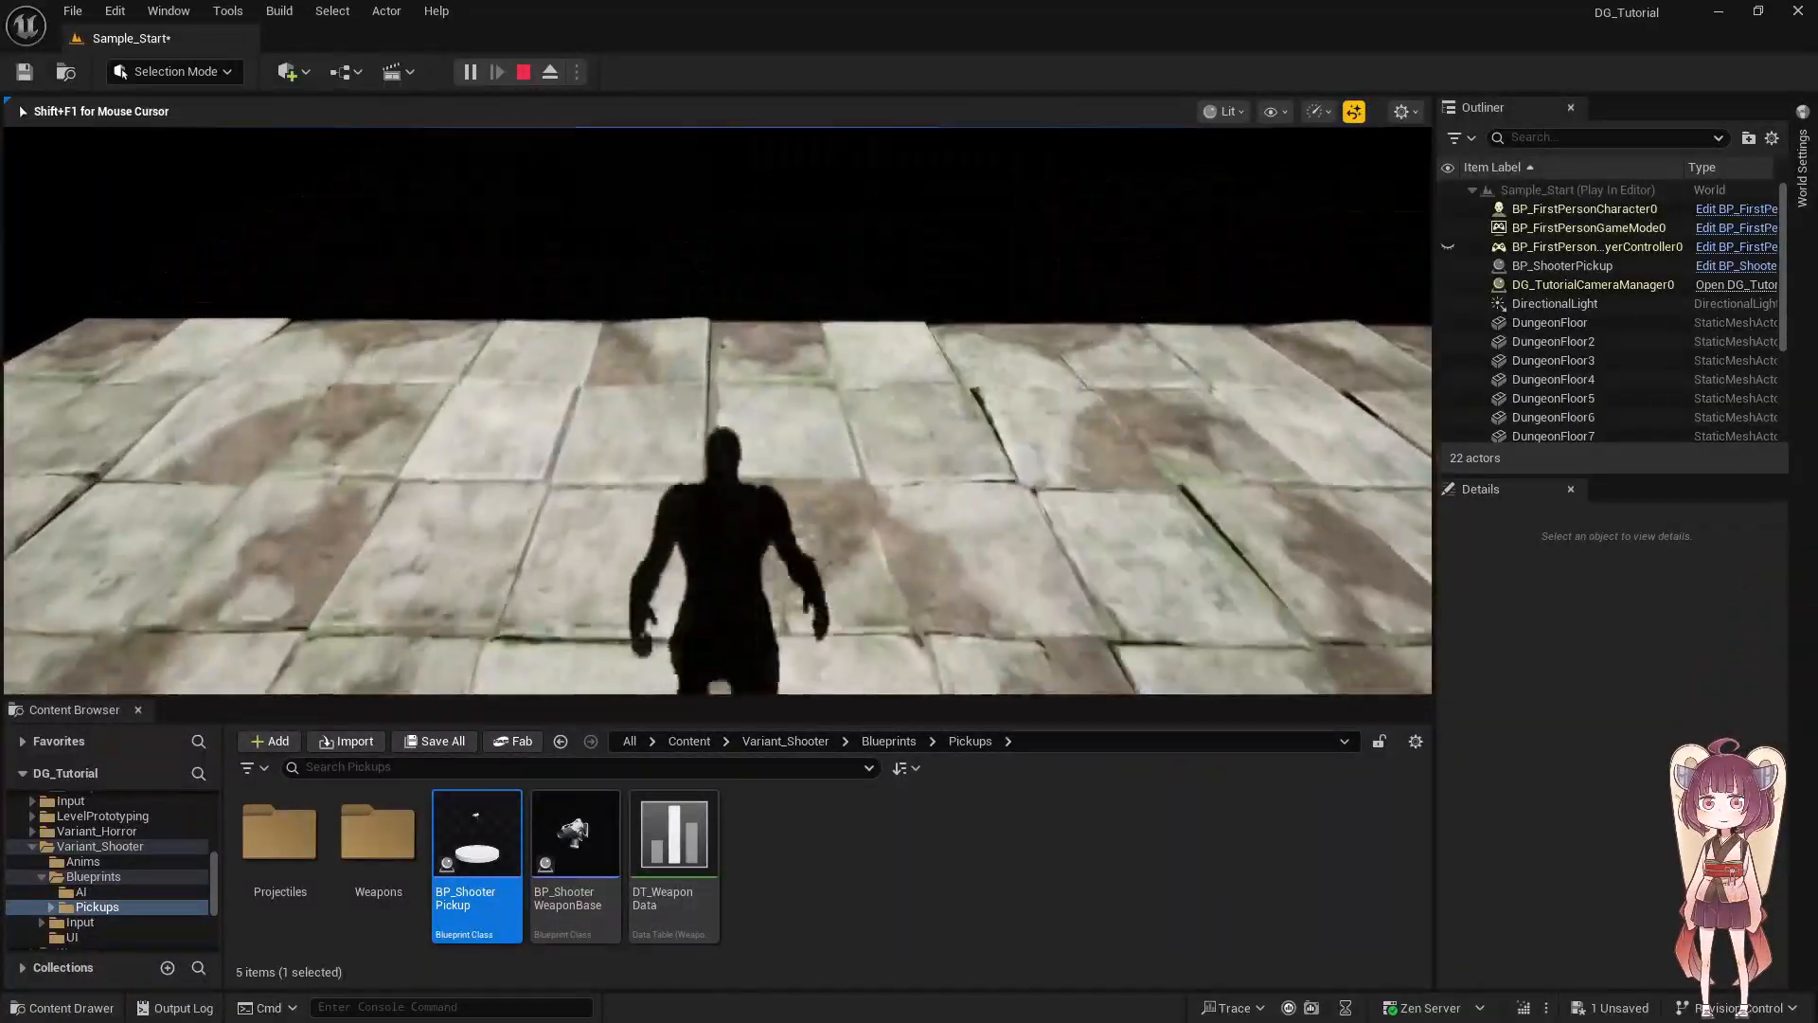
pyautogui.press('Escape')
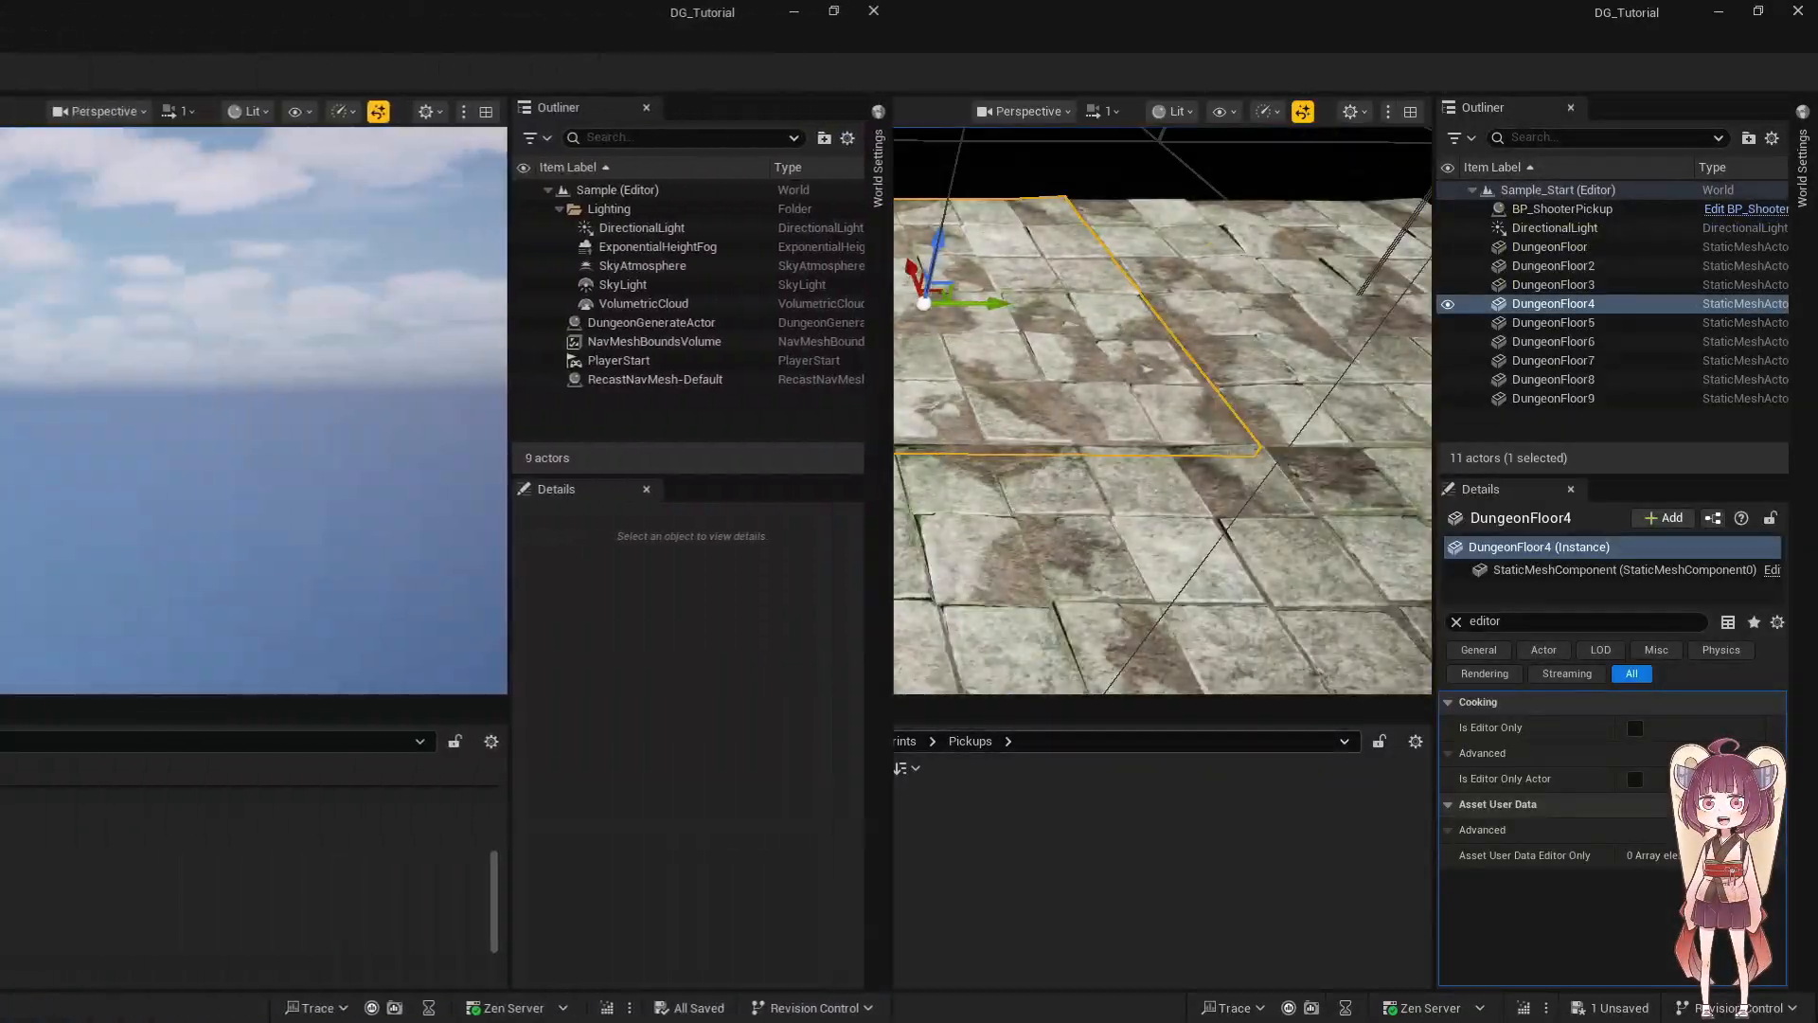
# - Create a DungeonGenerator sub level database asset in the DungeonGenerator folder
pyautogui.rightClick(829, 877)
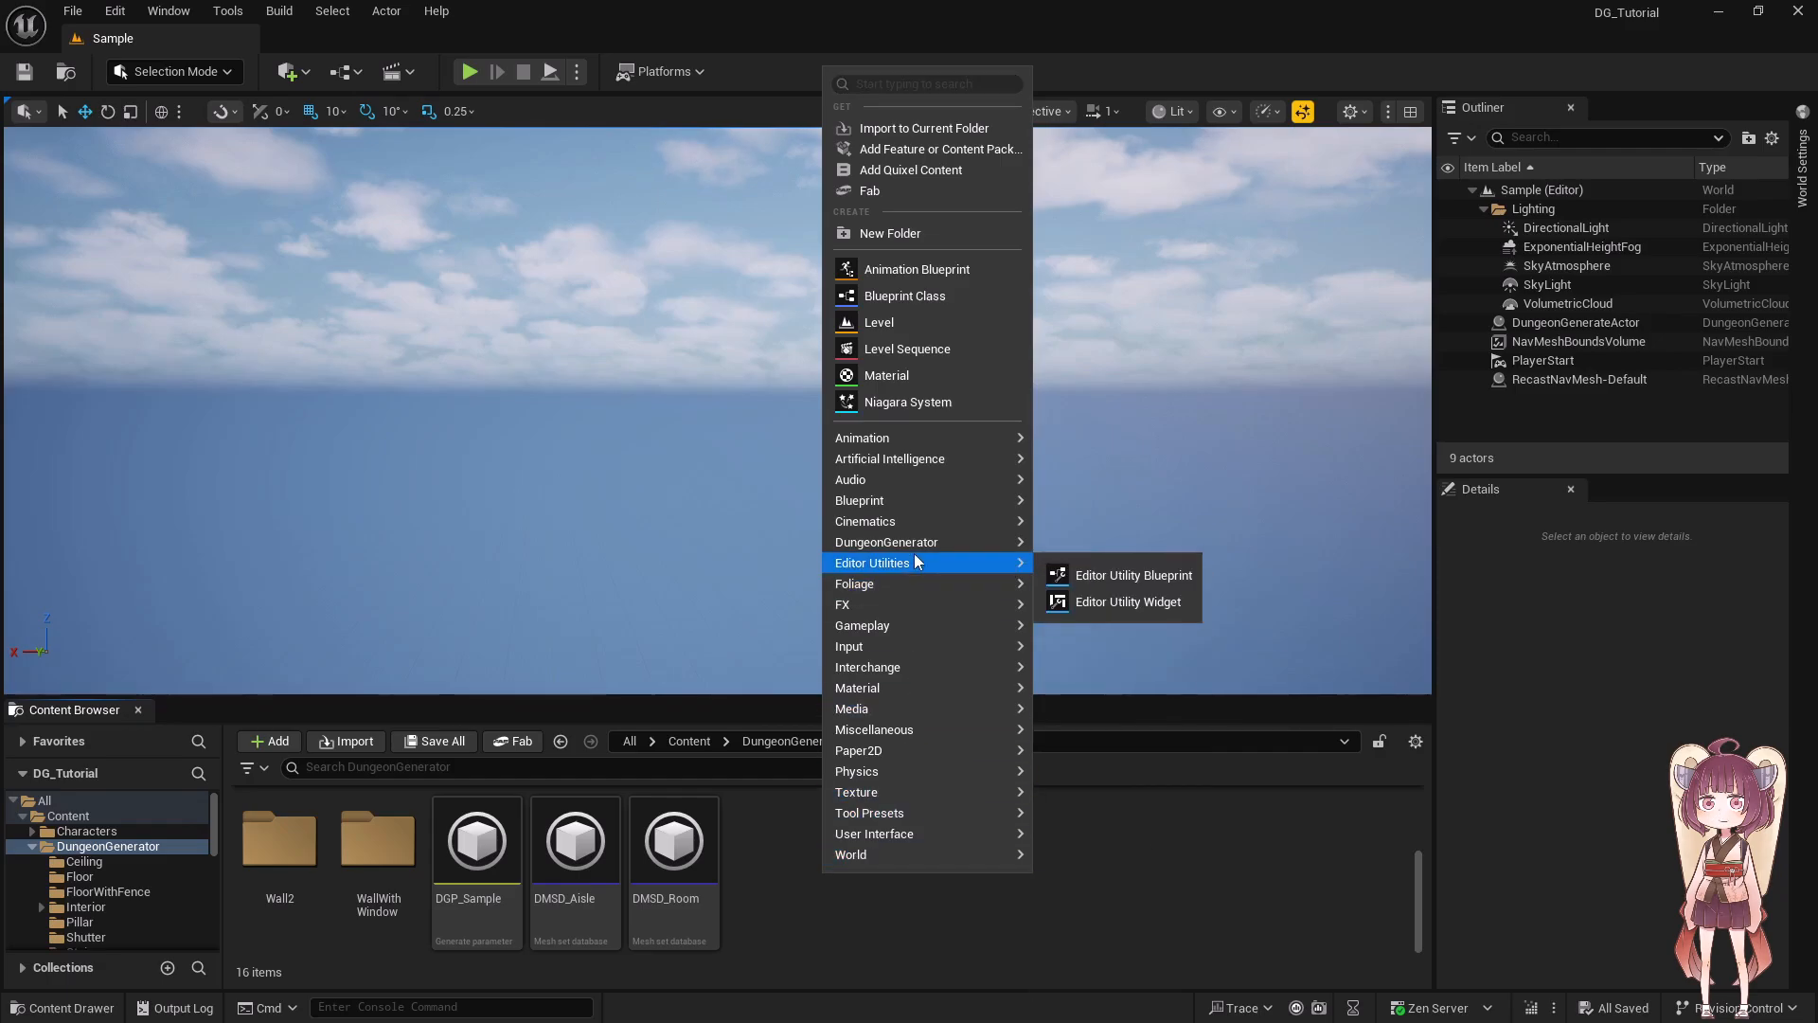
pyautogui.moveTo(916, 544)
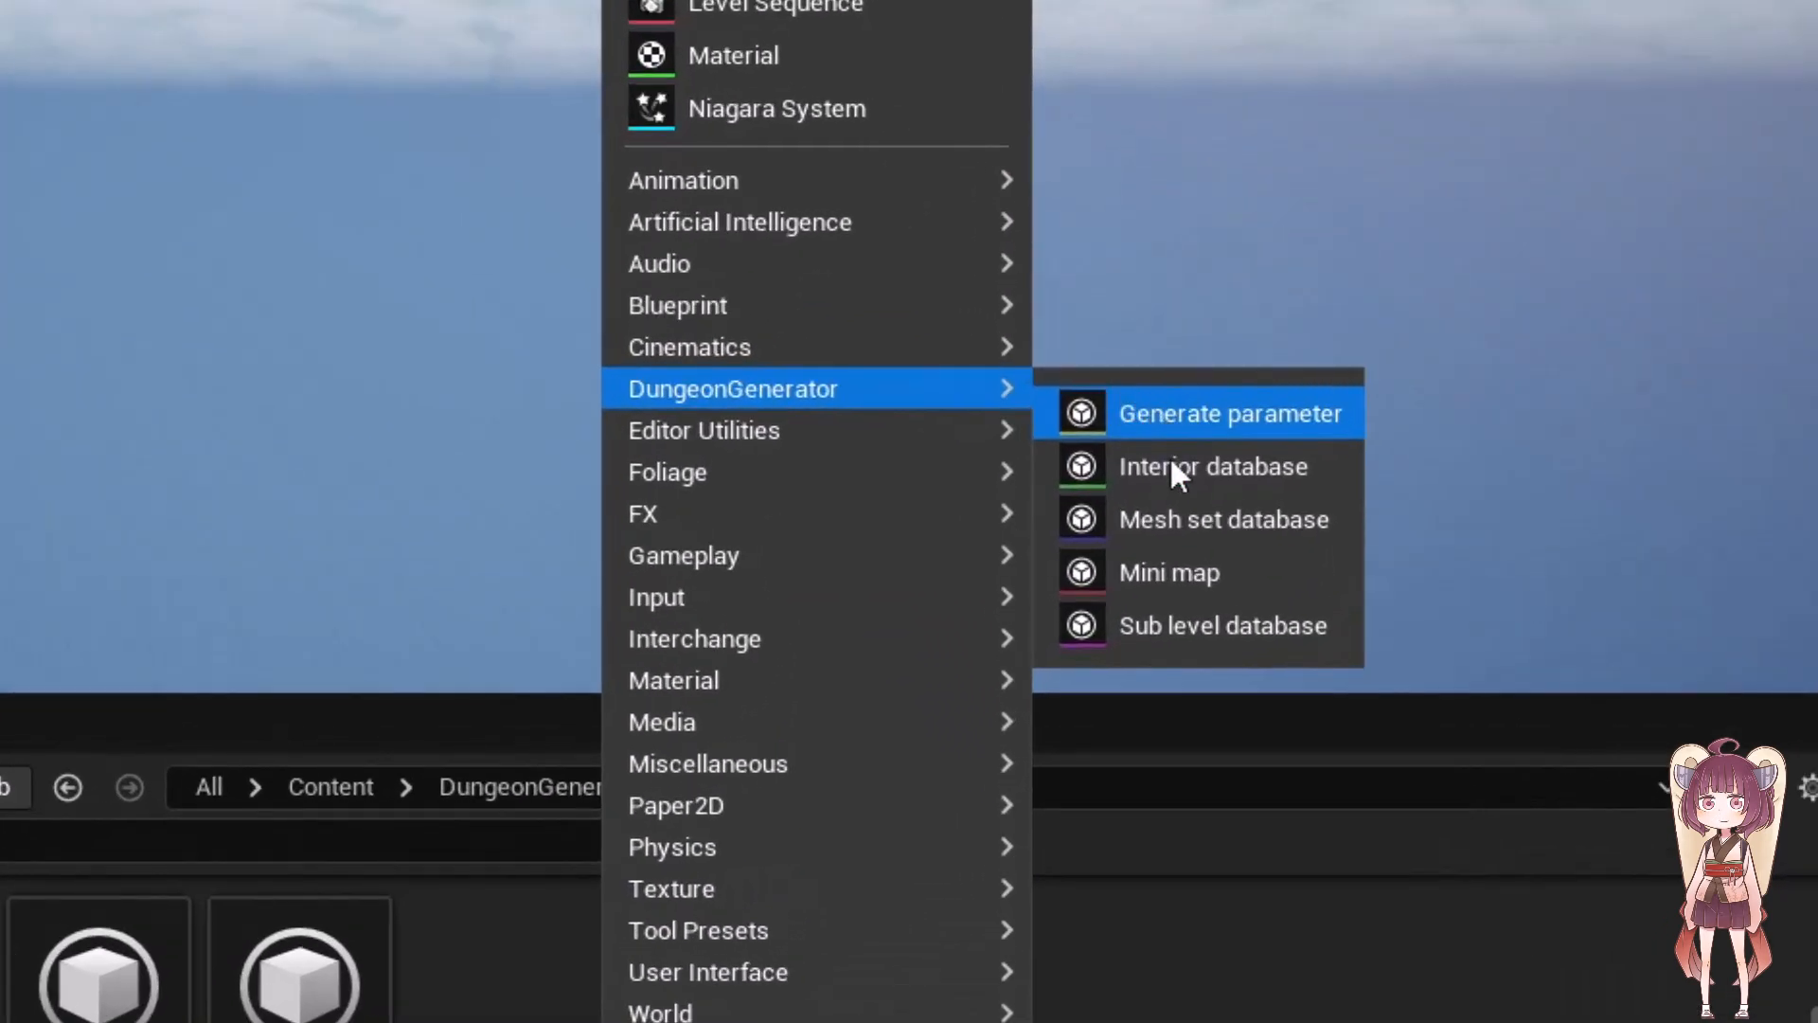
pyautogui.click(1190, 625)
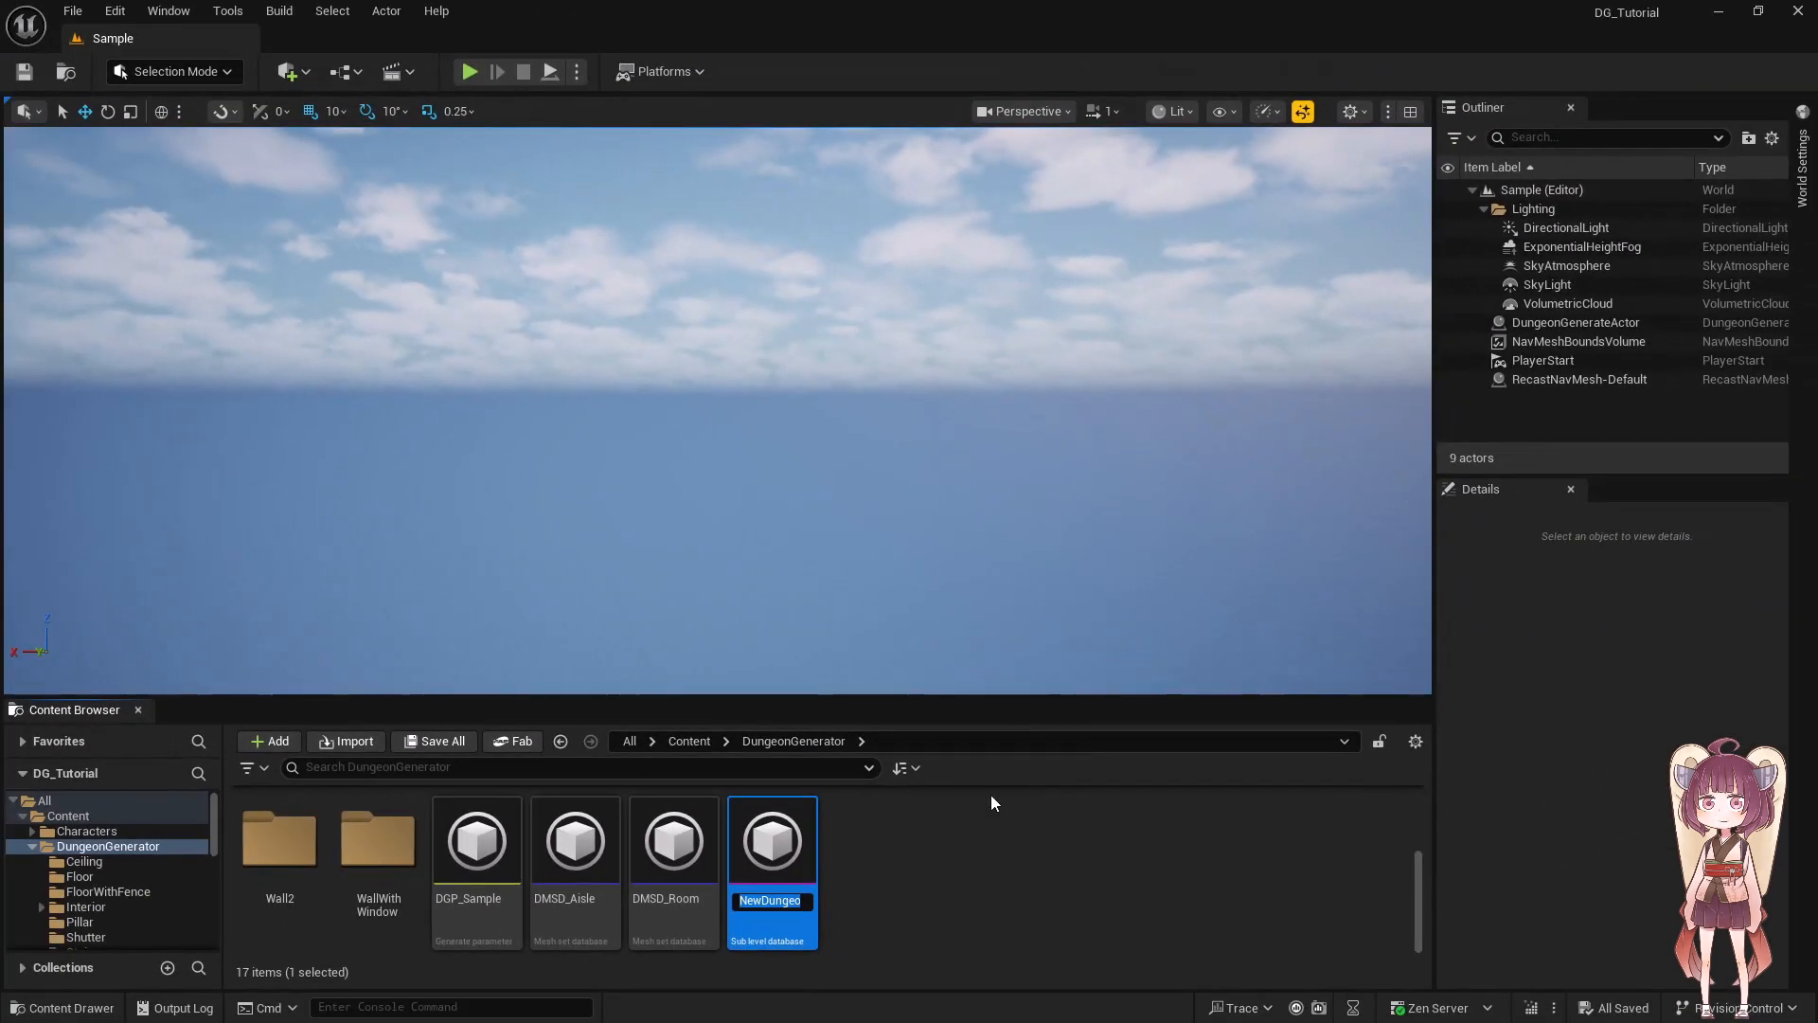
# - Name the new sub level database DSLD_Sample
pyautogui.write('DungeonSu')
pyautogui.press('Right')
pyautogui.hotkey('shift', 'Right')
pyautogui.hotkey('shift', 'Right')
pyautogui.hotkey('shift', 'Right')
pyautogui.hotkey('shift', 'Right')
pyautogui.hotkey('shift', 'Right')
pyautogui.hotkey('shift', 'Right')
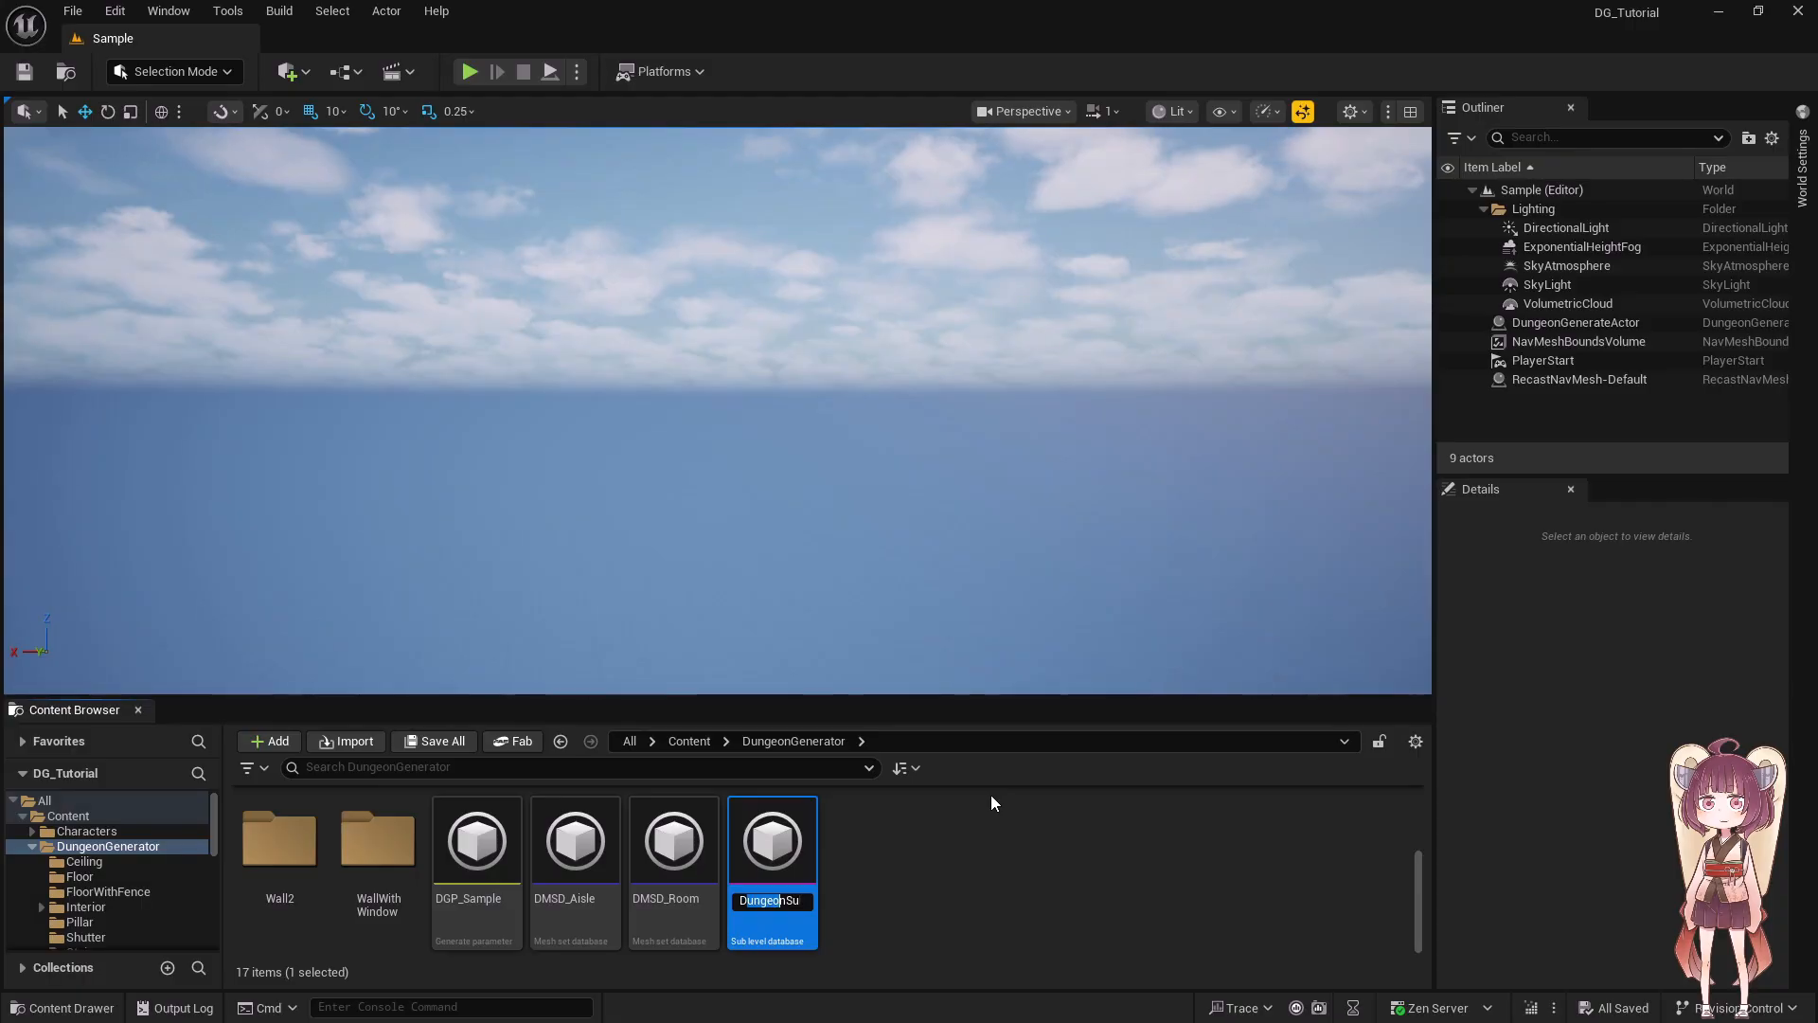
pyautogui.press('Delete')
pyautogui.press('Right')
pyautogui.hotkey('shift', 'Right')
pyautogui.hotkey('shift', 'Right')
pyautogui.hotkey('shift', 'Right')
pyautogui.hotkey('shift', 'Right')
pyautogui.hotkey('shift', 'Right')
pyautogui.hotkey('shift', 'Right')
pyautogui.hotkey('shift', 'Left')
pyautogui.hotkey('shift', 'Left')
pyautogui.hotkey('shift', 'Left')
pyautogui.hotkey('shift', 'Left')
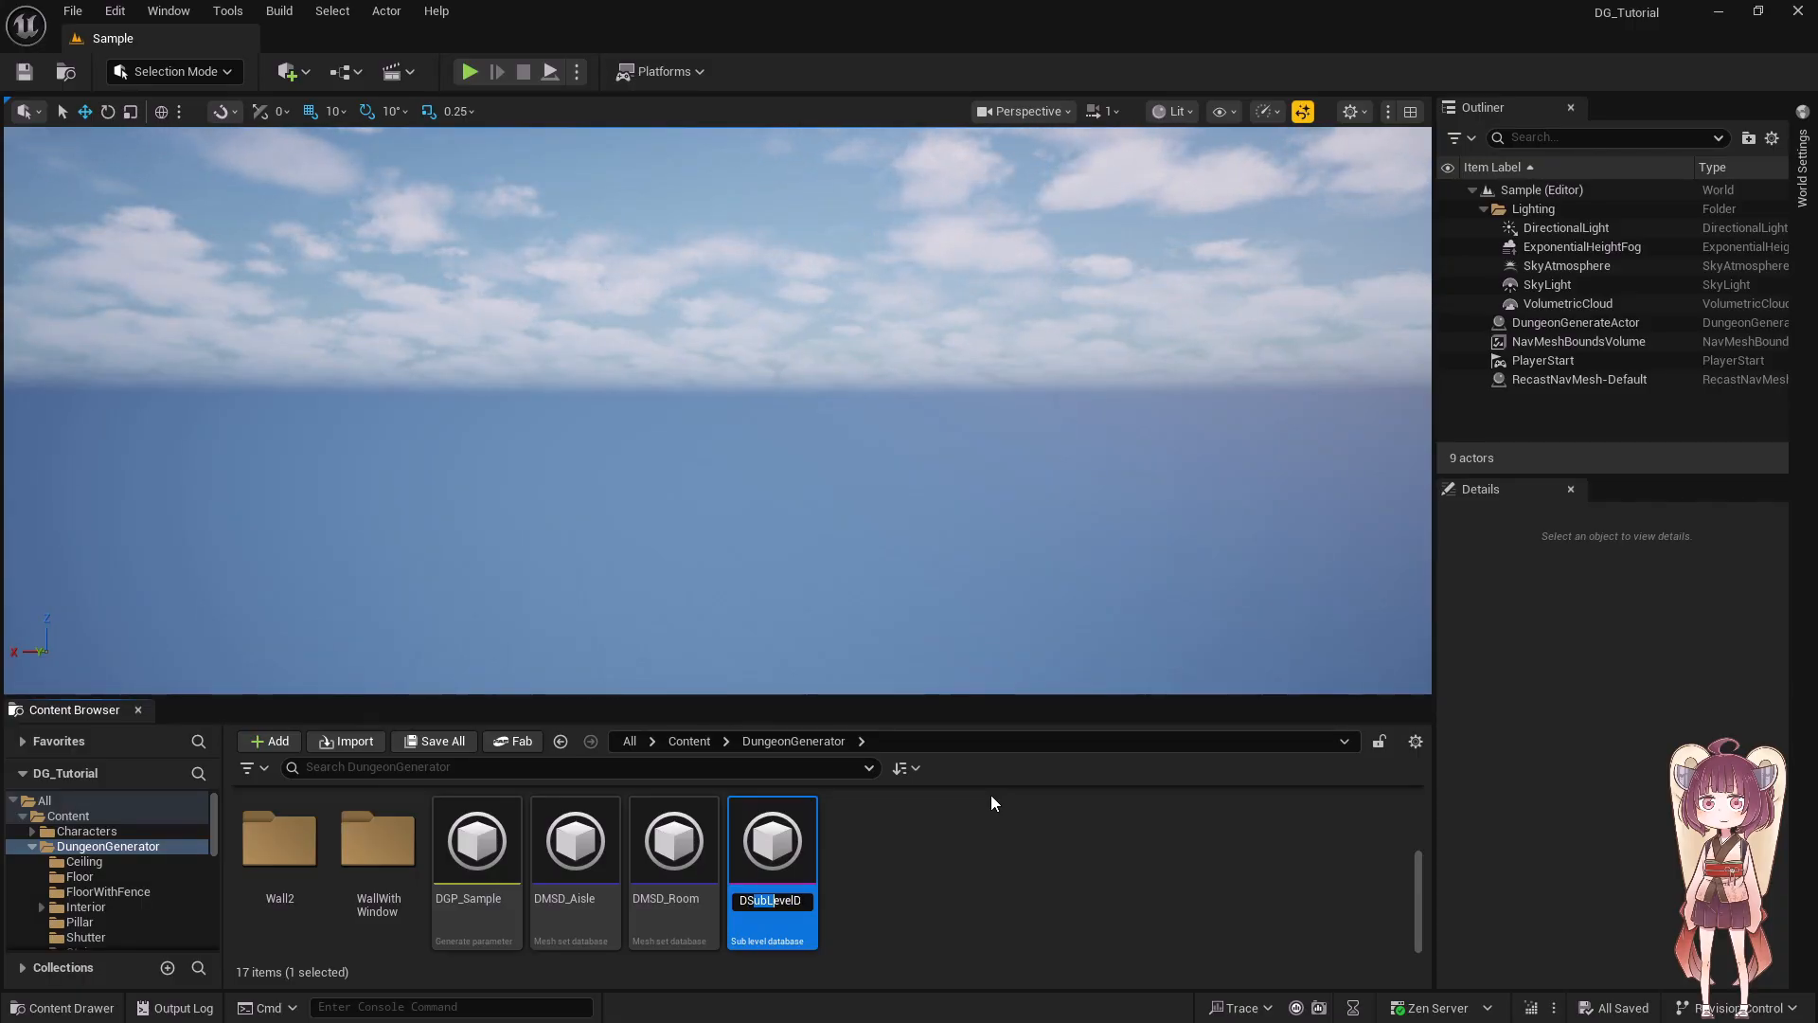
pyautogui.press('Delete')
pyautogui.press('Right')
pyautogui.hotkey('shift', 'Right')
pyautogui.hotkey('shift', 'Right')
pyautogui.hotkey('shift', 'Right')
pyautogui.hotkey('shift', 'Right')
pyautogui.press('Delete')
pyautogui.press('Right')
pyautogui.hotkey('shift', 'End')
pyautogui.press('Delete')
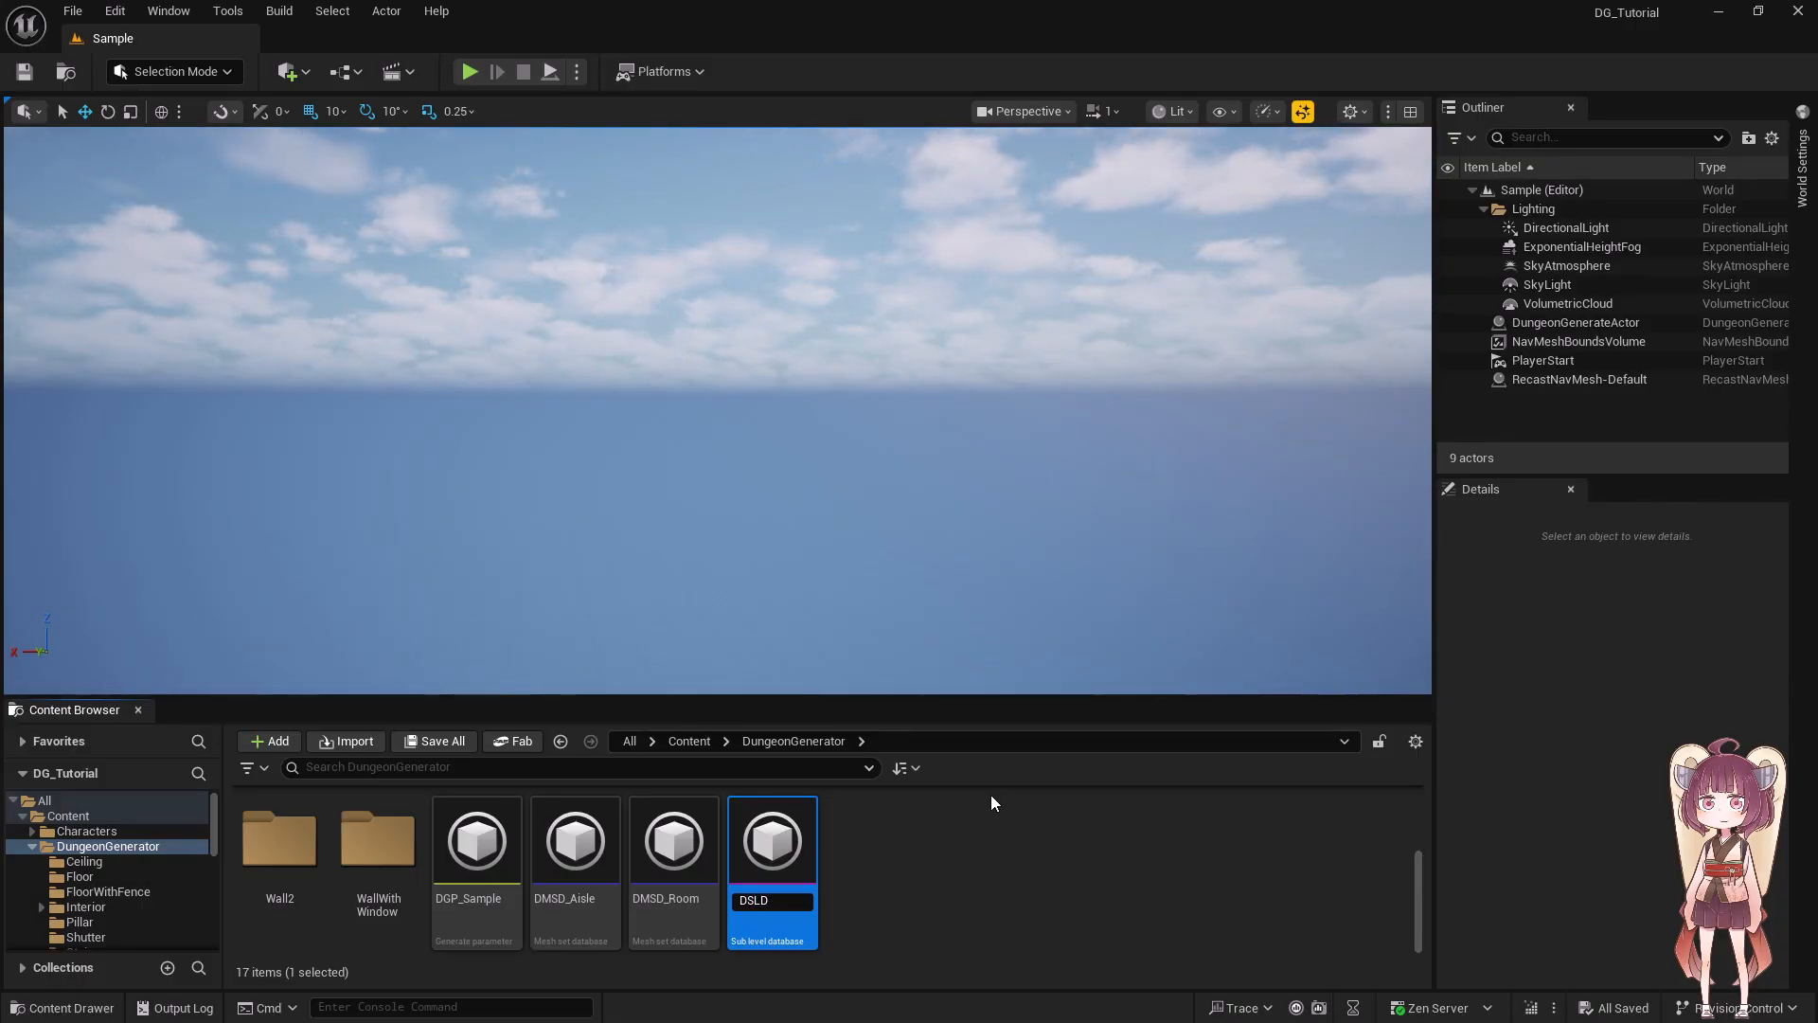
pyautogui.write('_Sample')
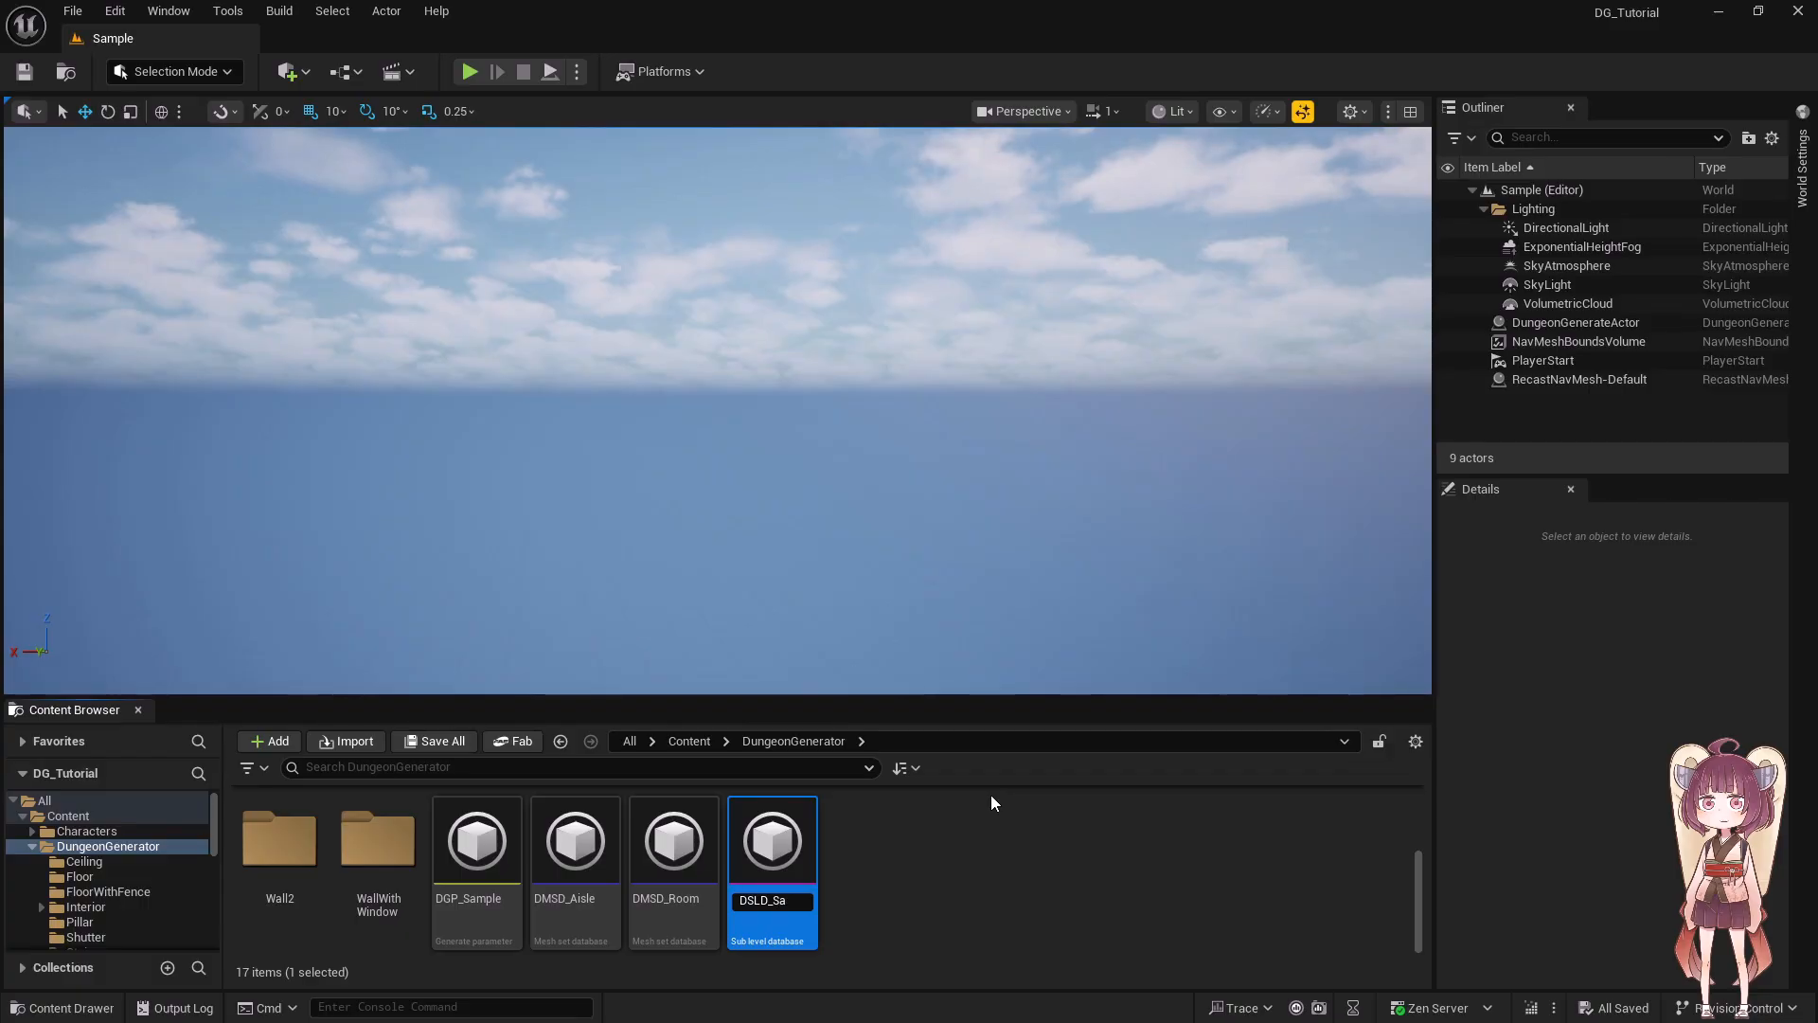
pyautogui.press('Return')
# - Open the DSLD_Sample database and expand its Start Room and Goal Room settings
pyautogui.doubleClick(799, 854)
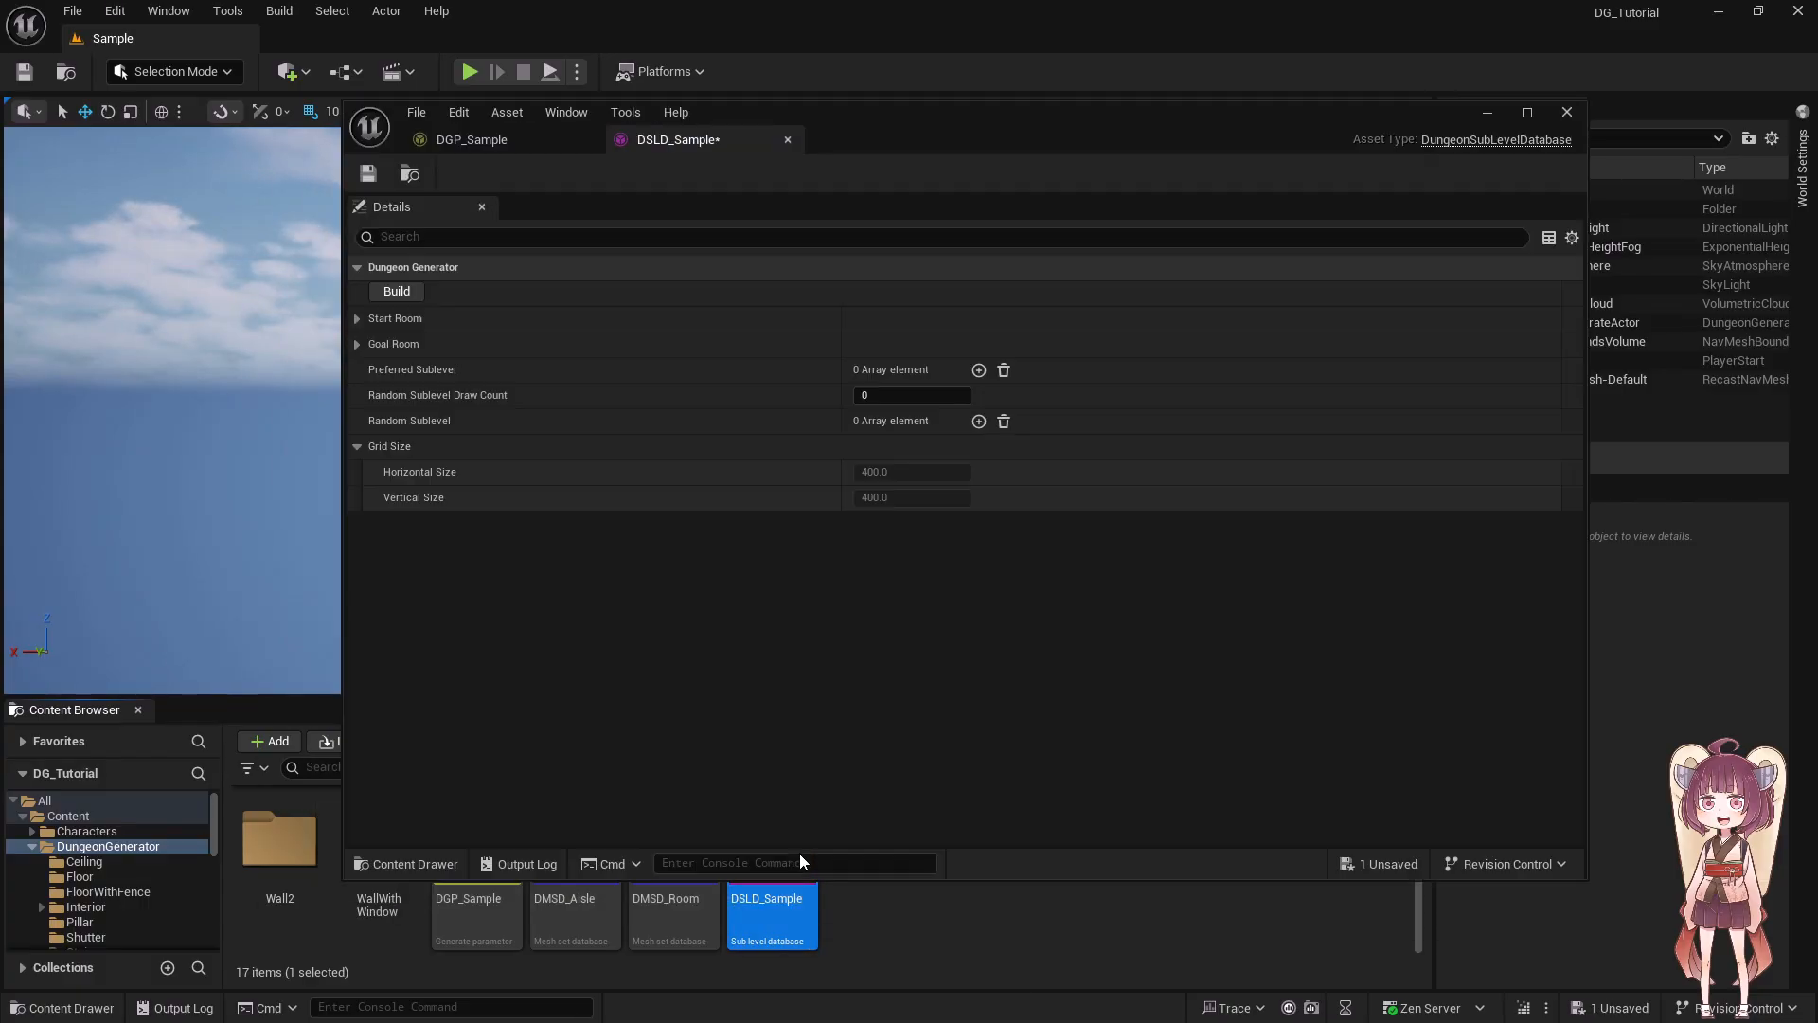
pyautogui.click(356, 344)
pyautogui.click(356, 319)
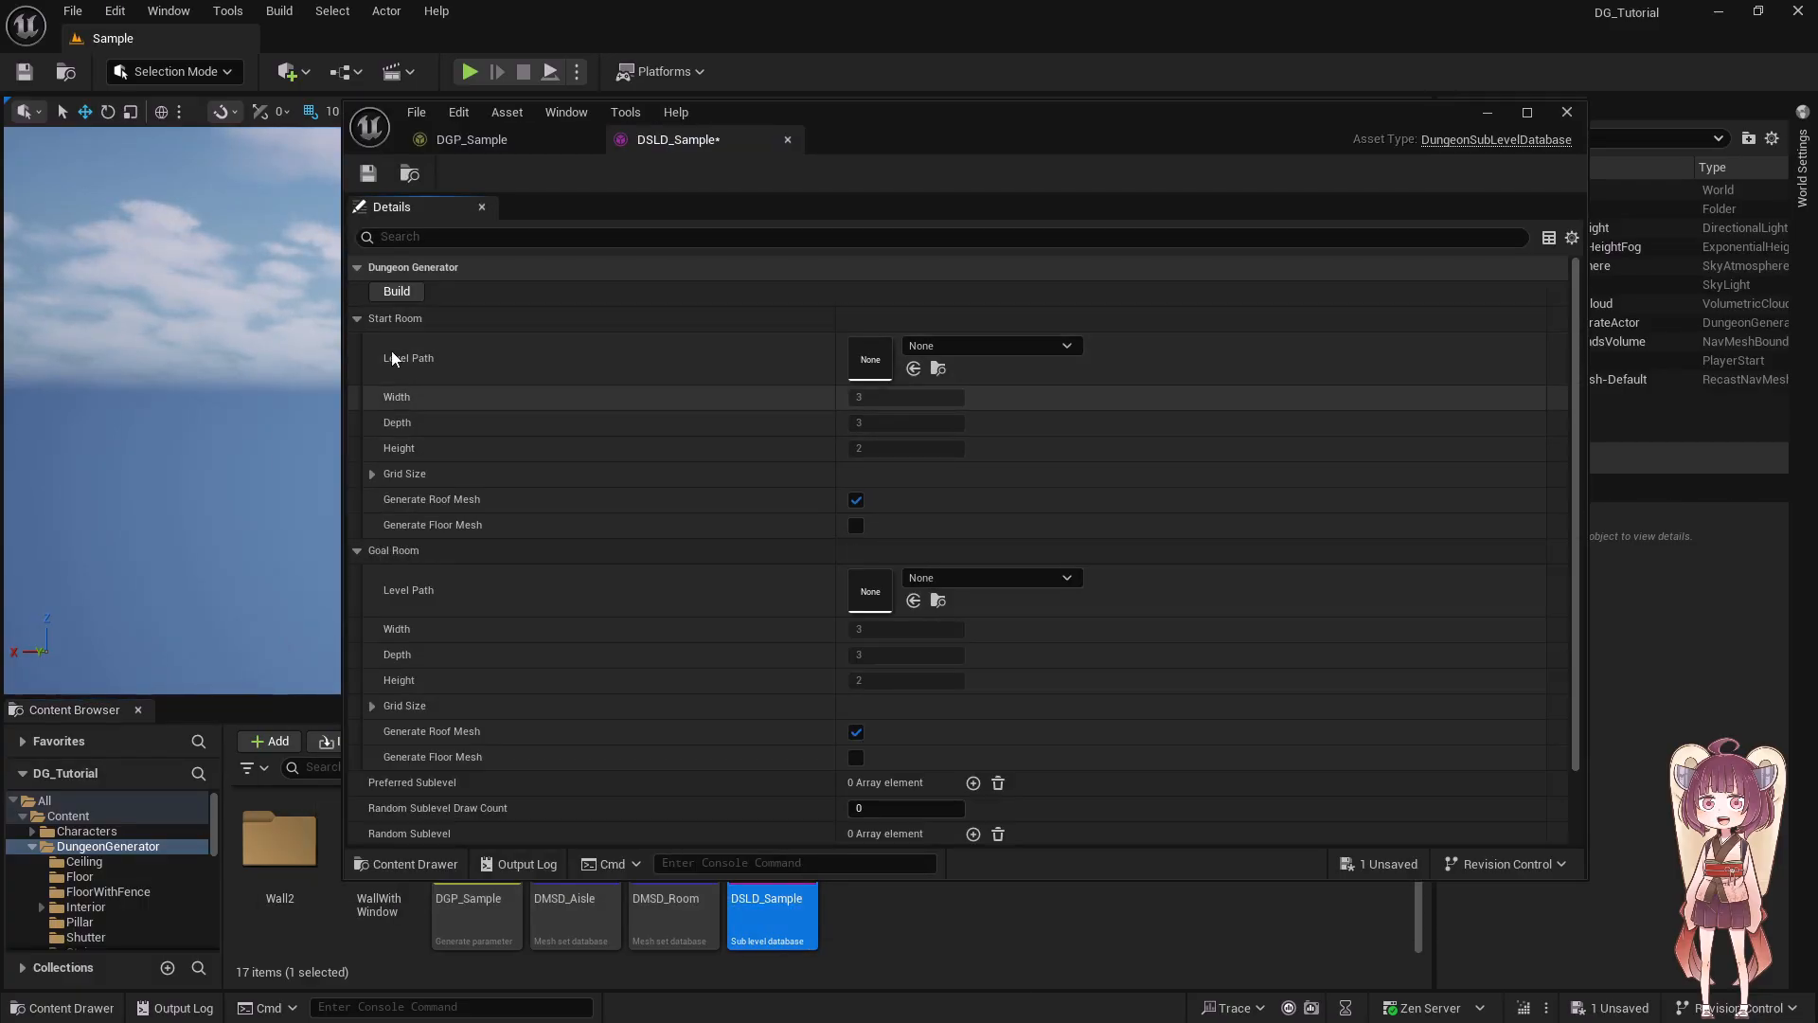
pyautogui.scroll(-3, 479, 530)
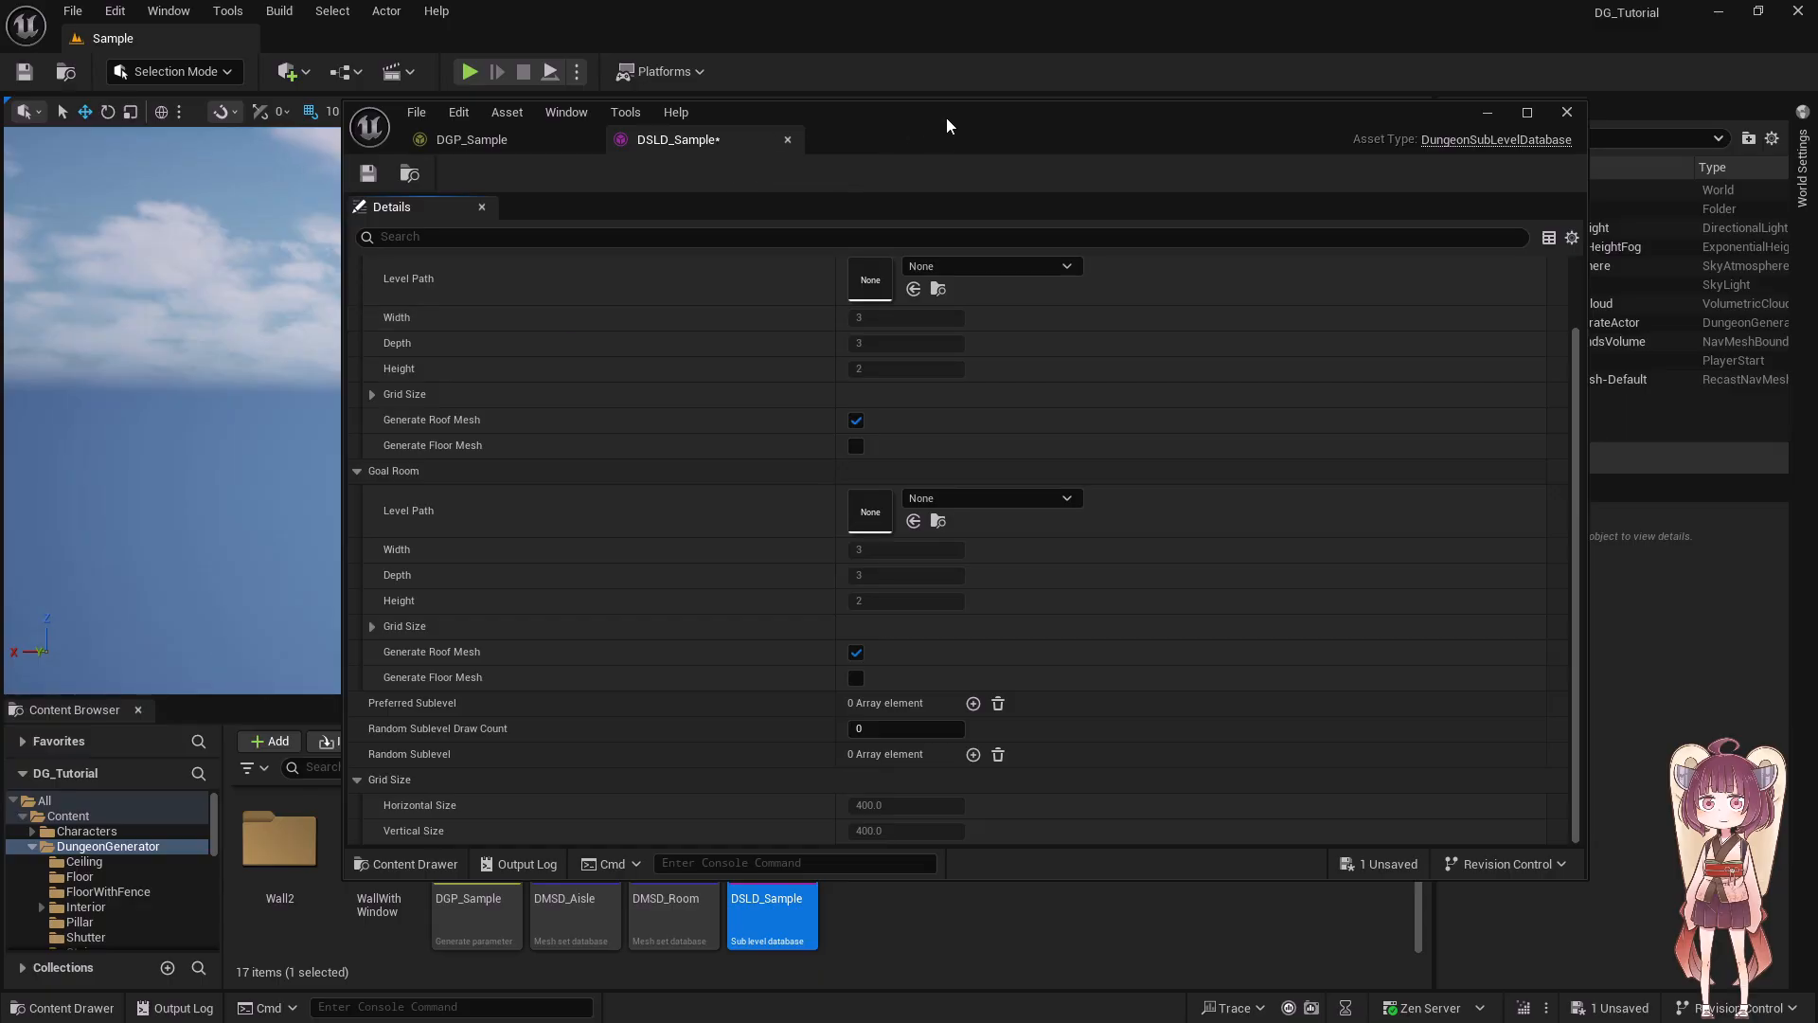
# - Assign the Sample_Start level from the Content folder as the Start Room's Level Path and expand the room's Grid Size
pyautogui.moveTo(946, 117); pyautogui.dragTo(1117, 65)
pyautogui.click(68, 816)
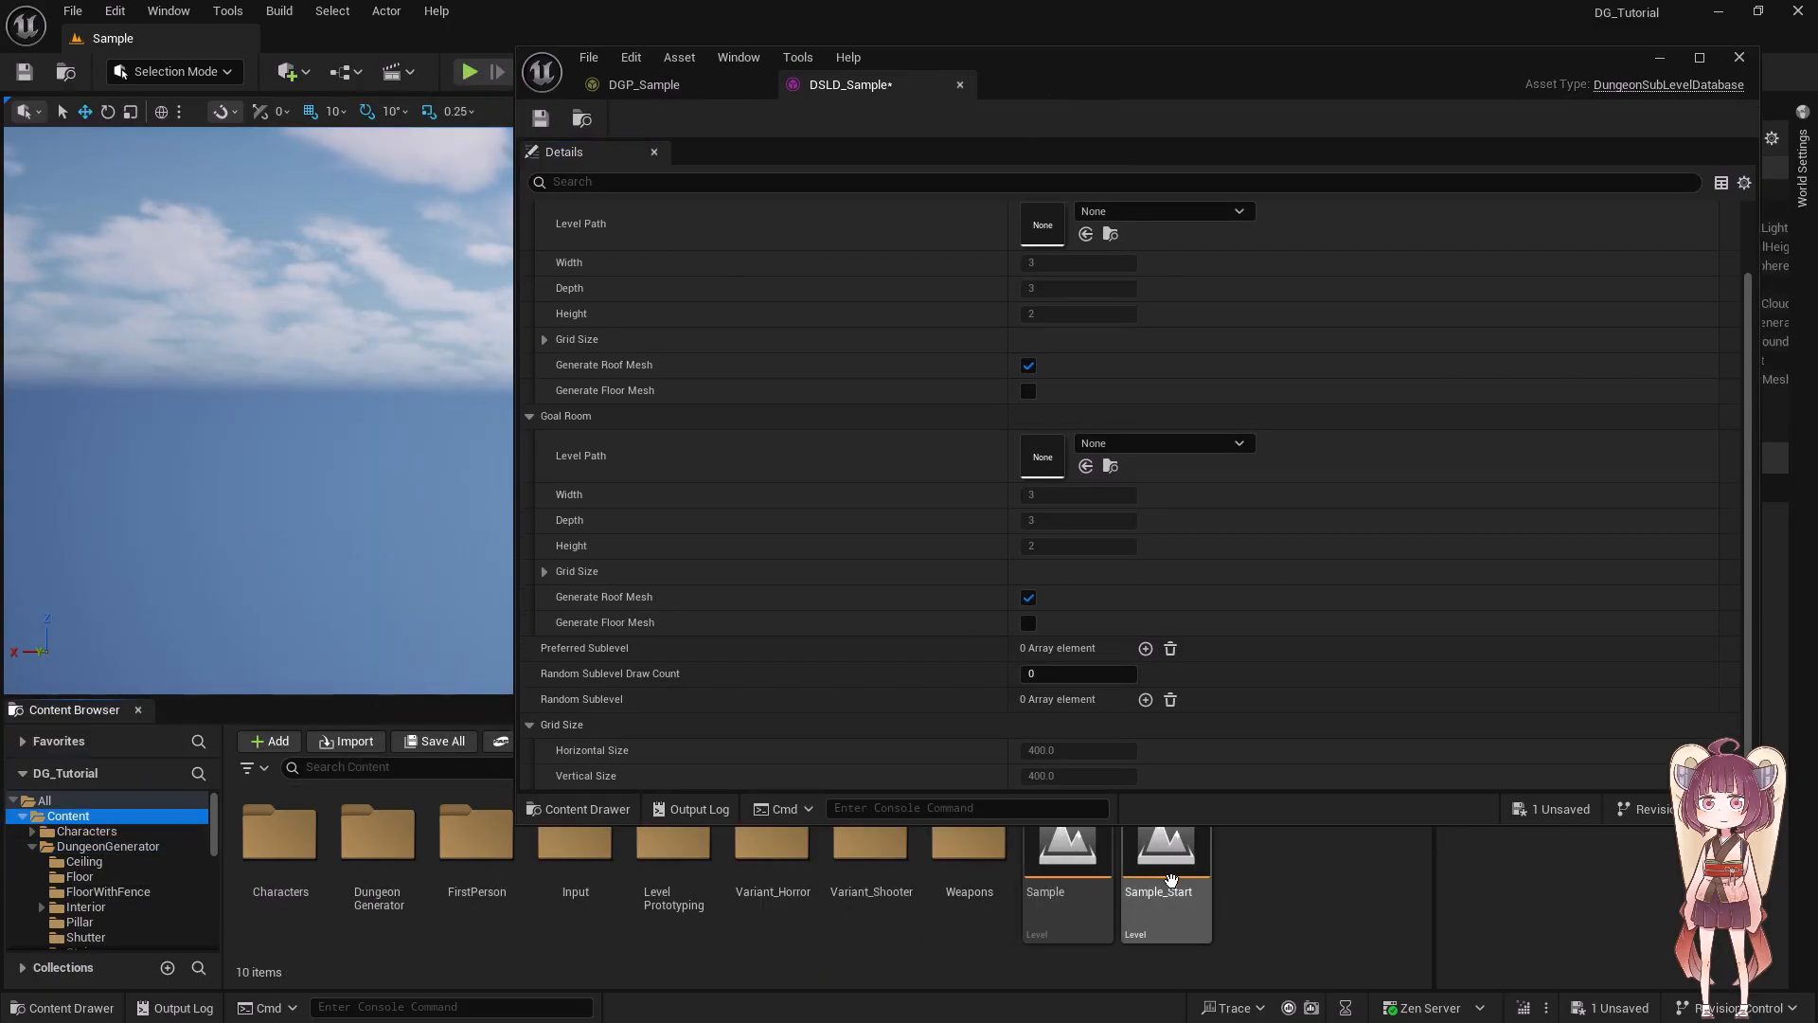
pyautogui.moveTo(1166, 866); pyautogui.dragTo(1051, 232)
pyautogui.scroll(1, 575, 269)
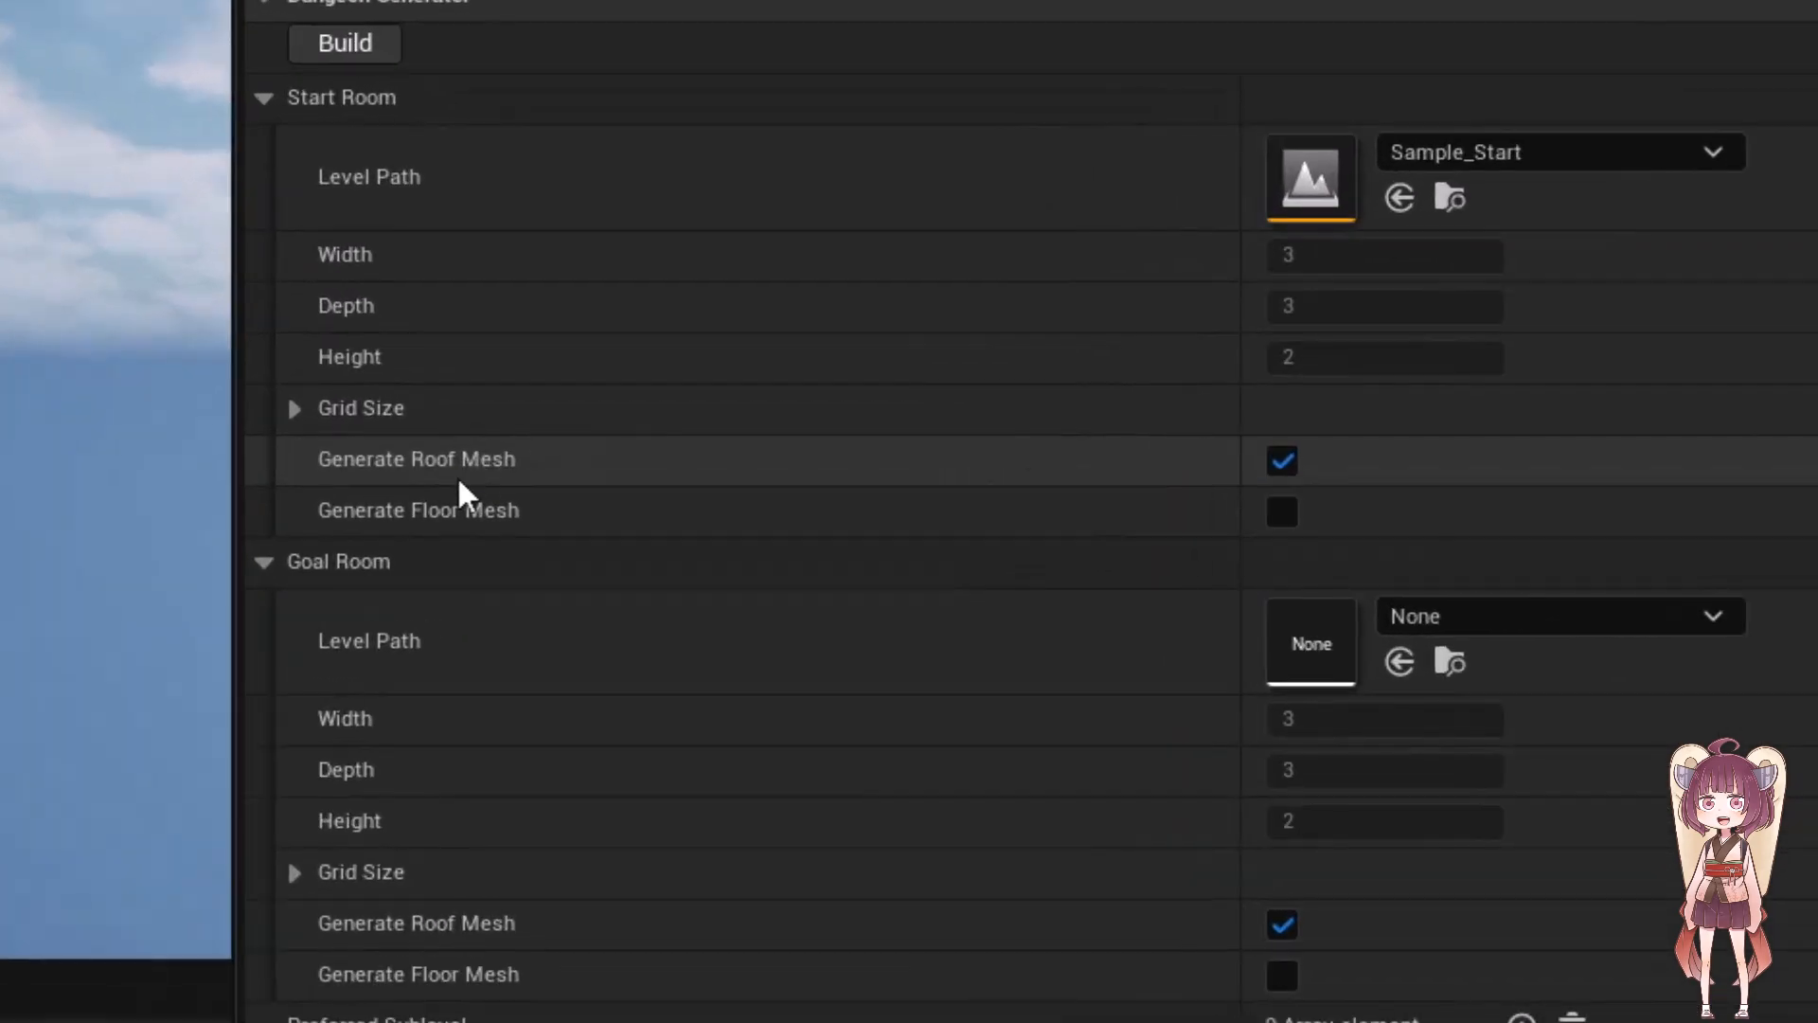
pyautogui.click(293, 408)
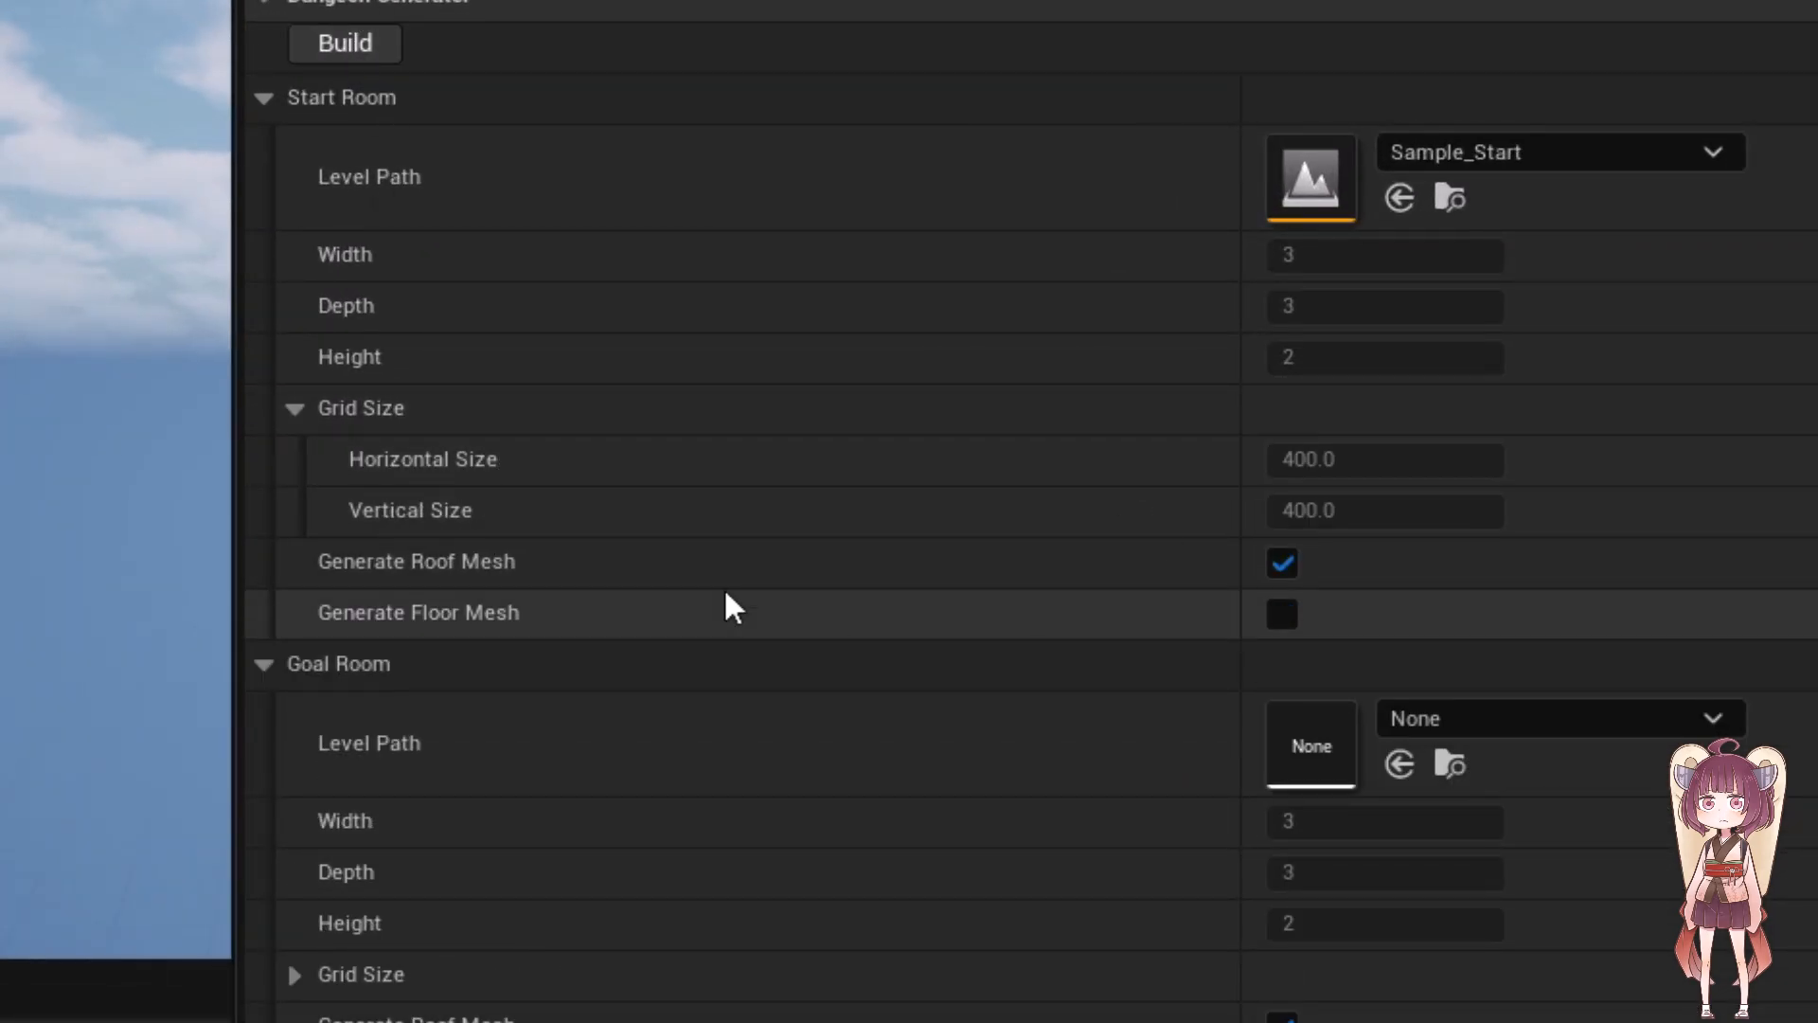
# - Set the Dungeon Sub Level Database of DGP_Sample to DSLD_Sample
pyautogui.click(694, 83)
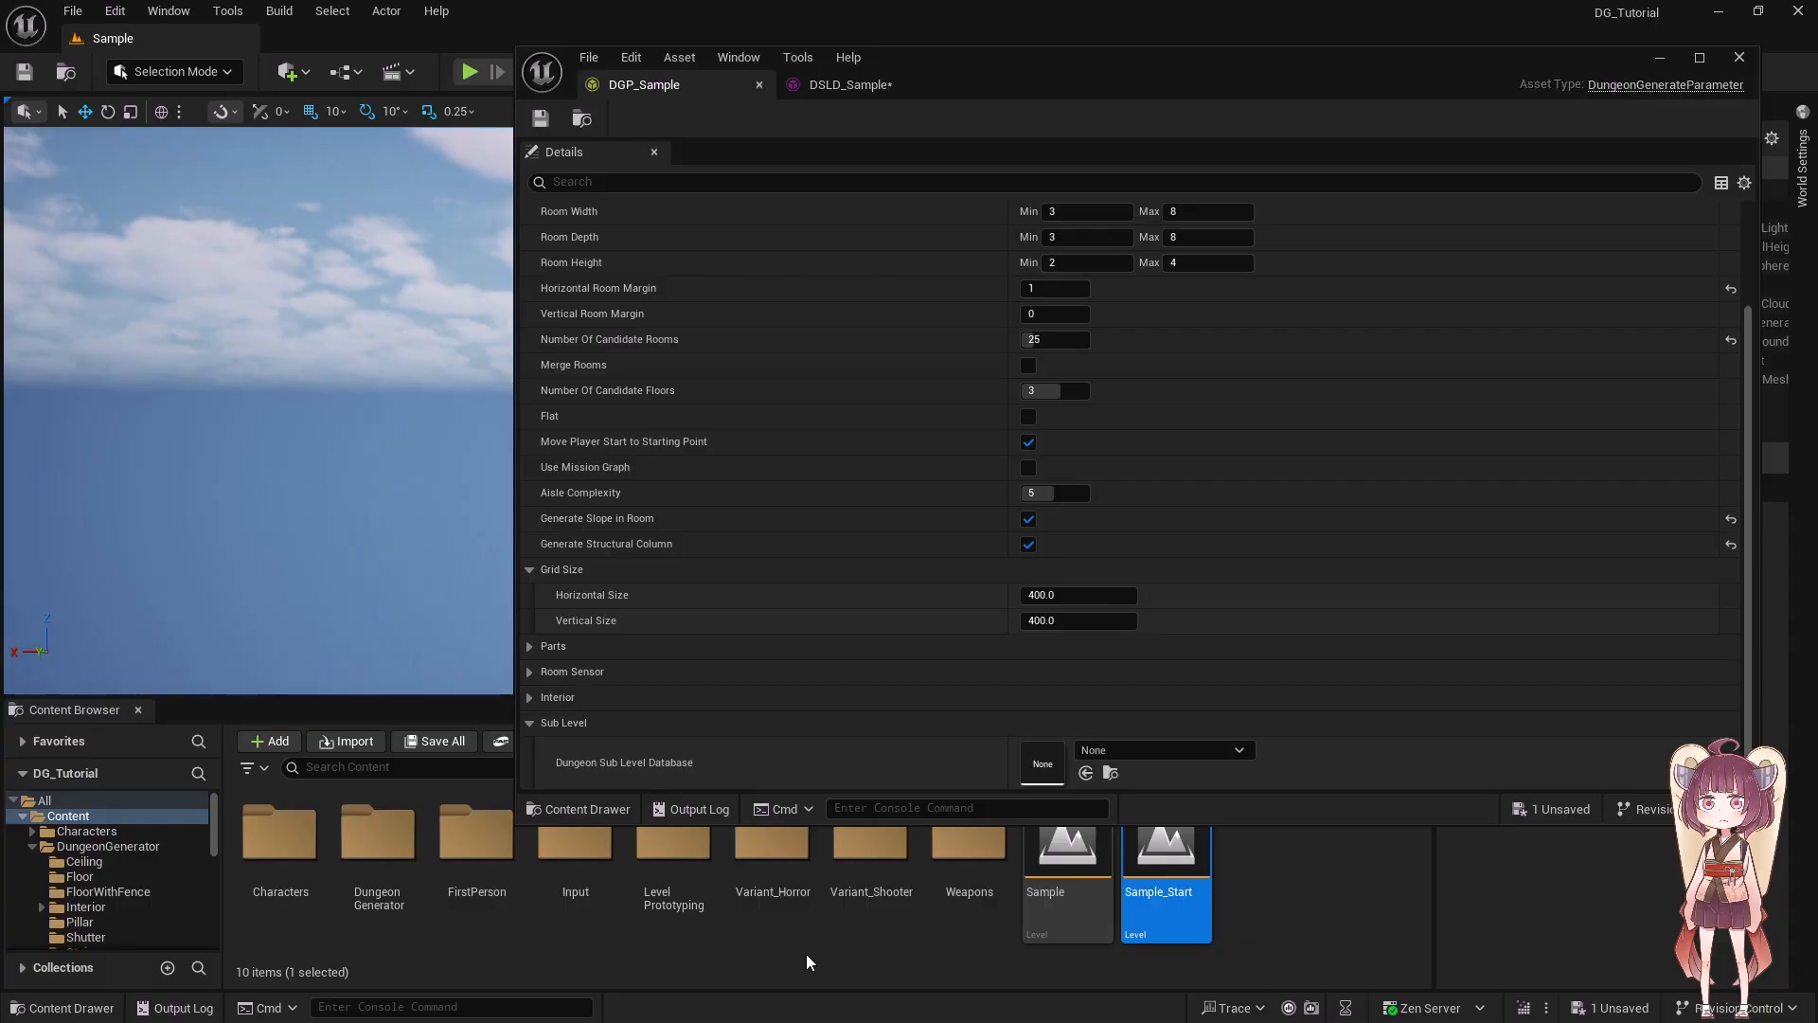
pyautogui.click(773, 873)
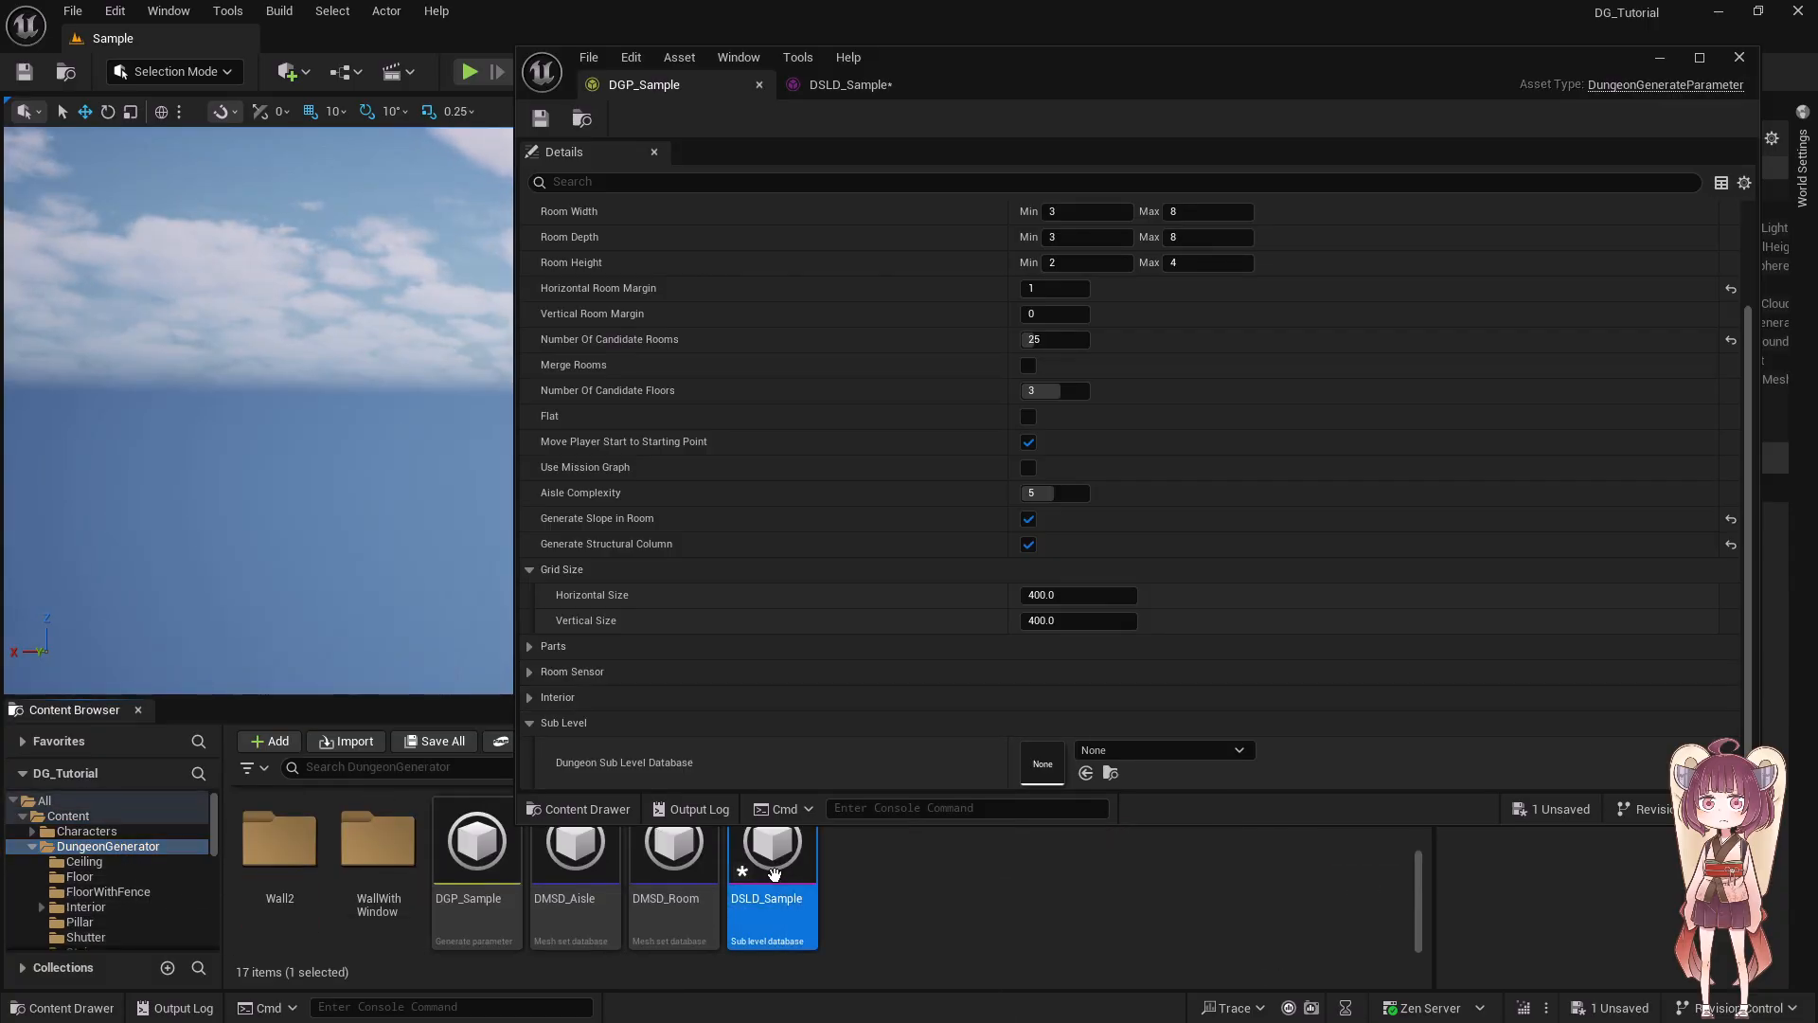
pyautogui.moveTo(1098, 769); pyautogui.dragTo(1096, 769)
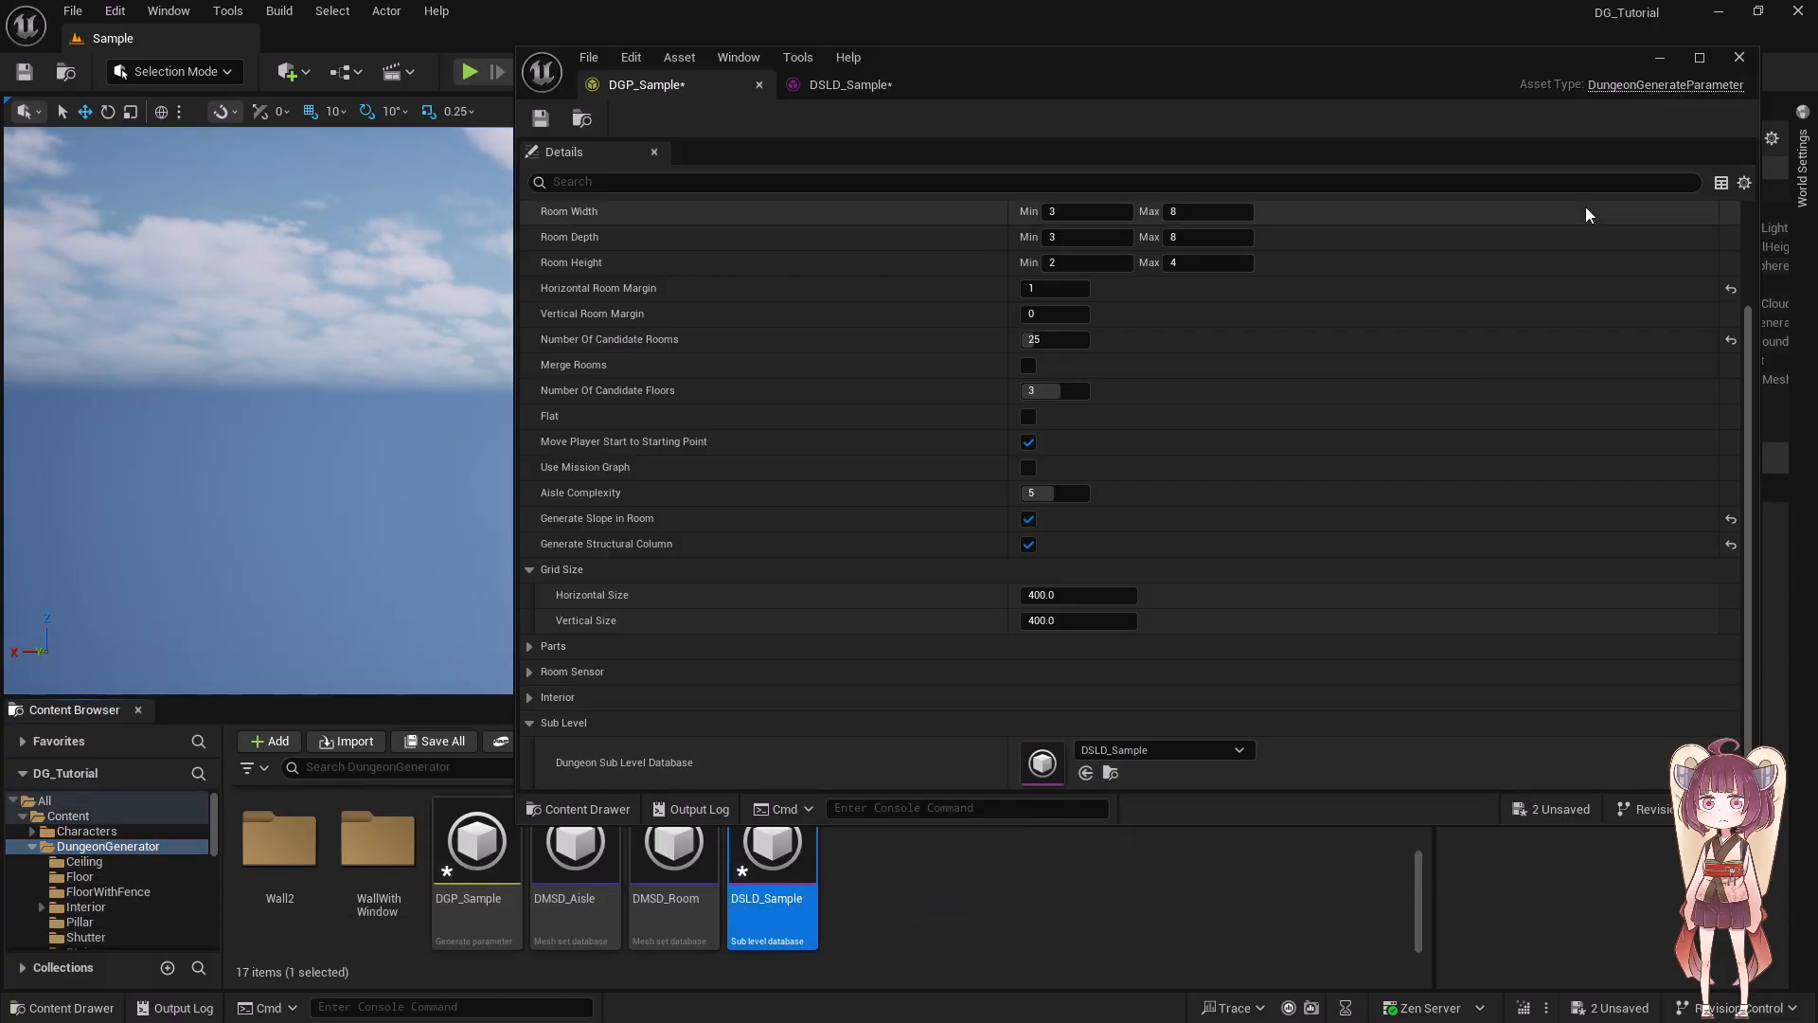
# - Minimize the asset editor, play the Sample level to check the generated start room, and stop the session
pyautogui.click(1659, 61)
pyautogui.hotkey('alt', 'p')
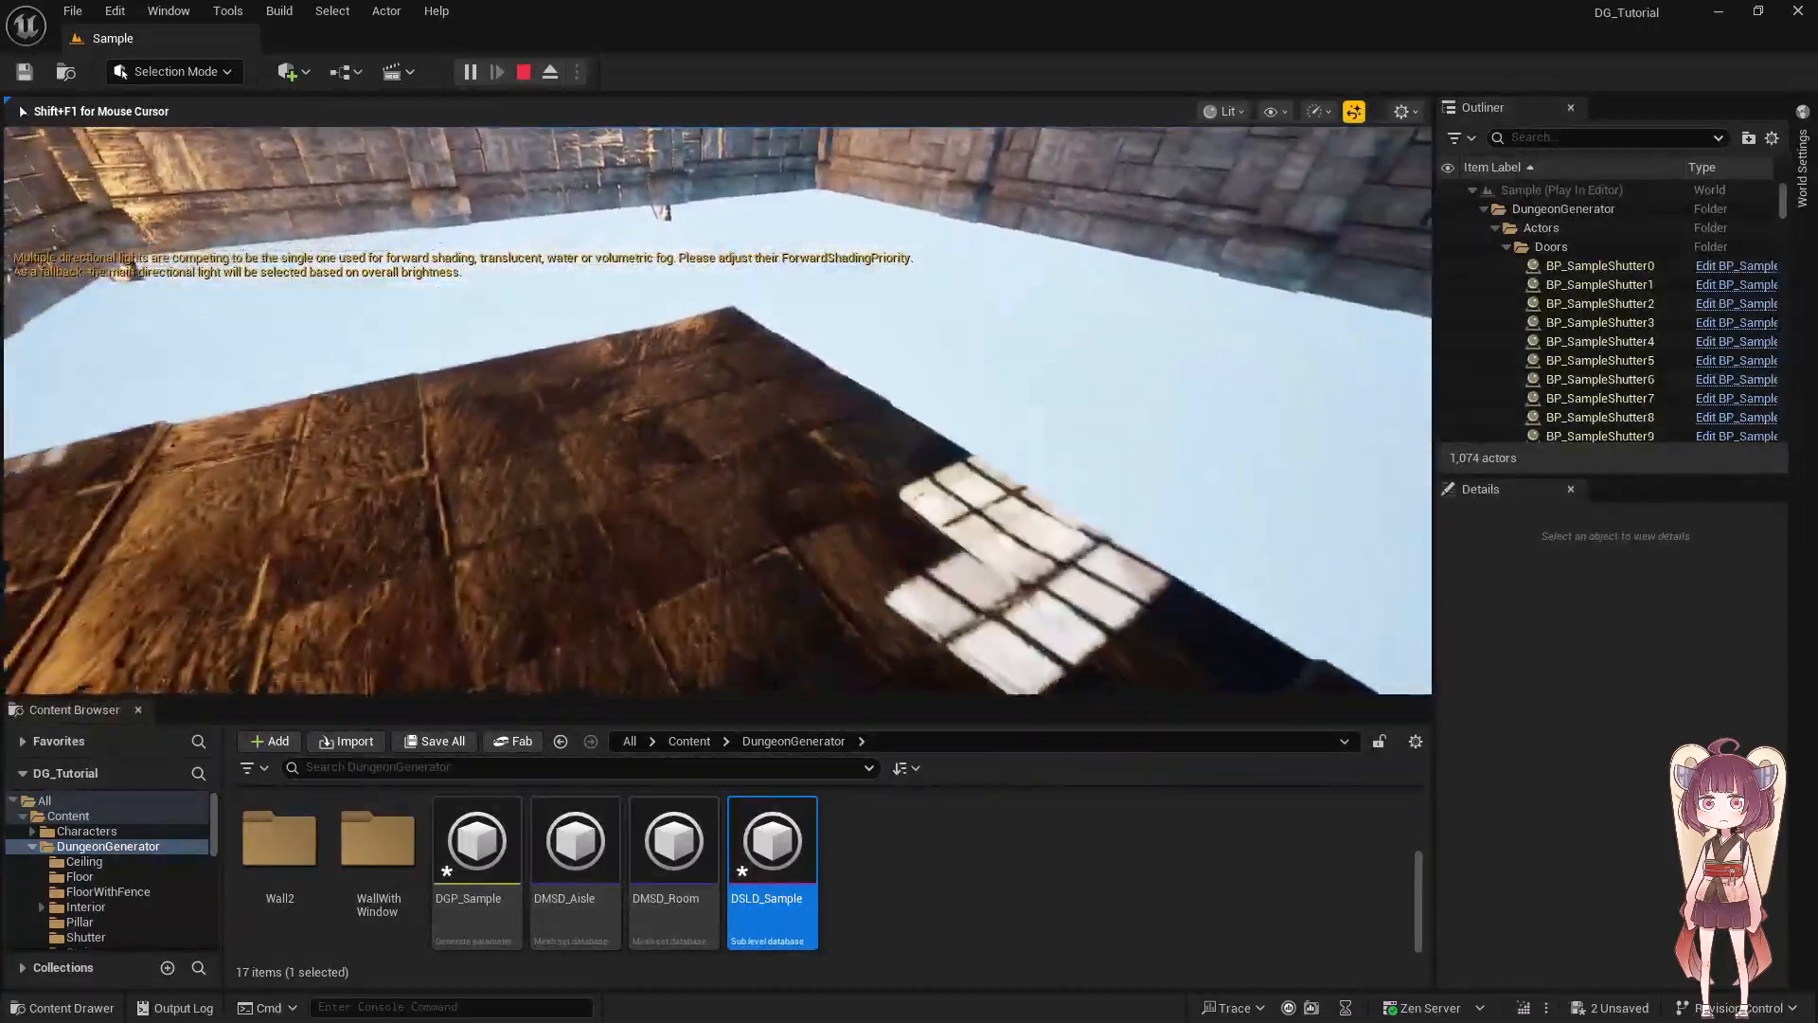
pyautogui.press('Escape')
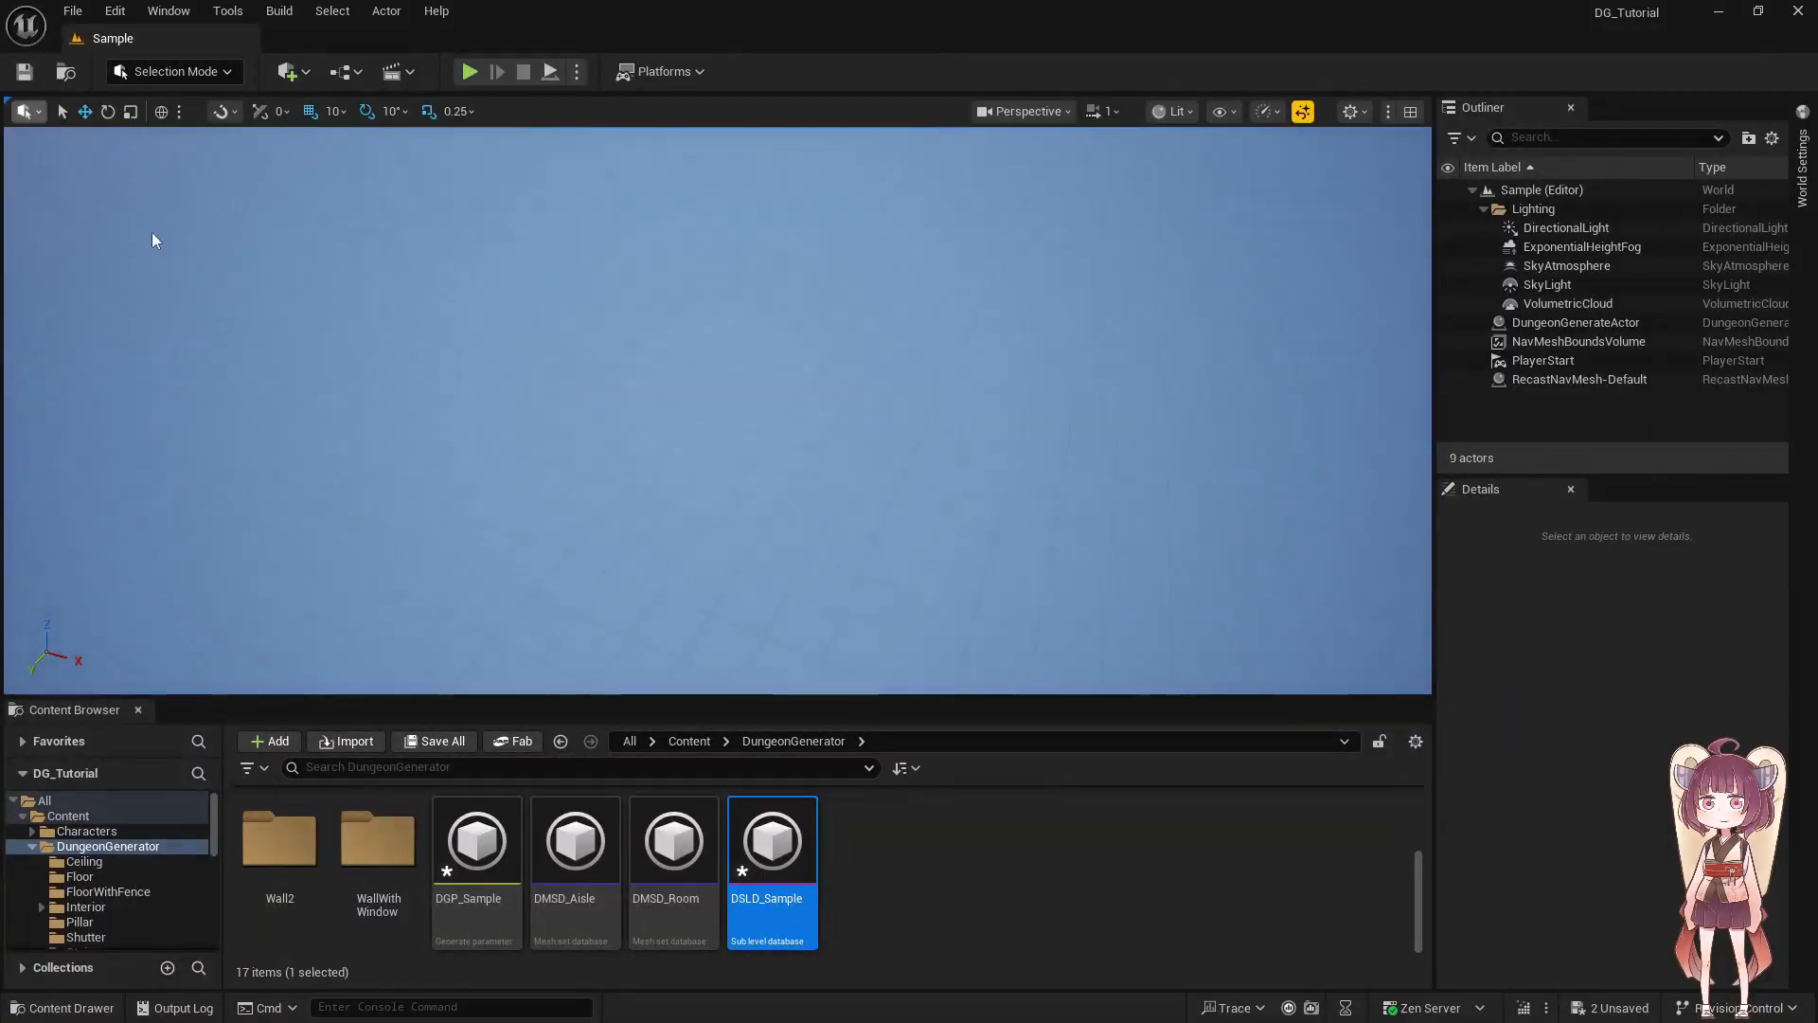
# - Open the Sample_Start level from the Content folder, saving the pending changes, and select the DungeonFloor tile
pyautogui.click(69, 816)
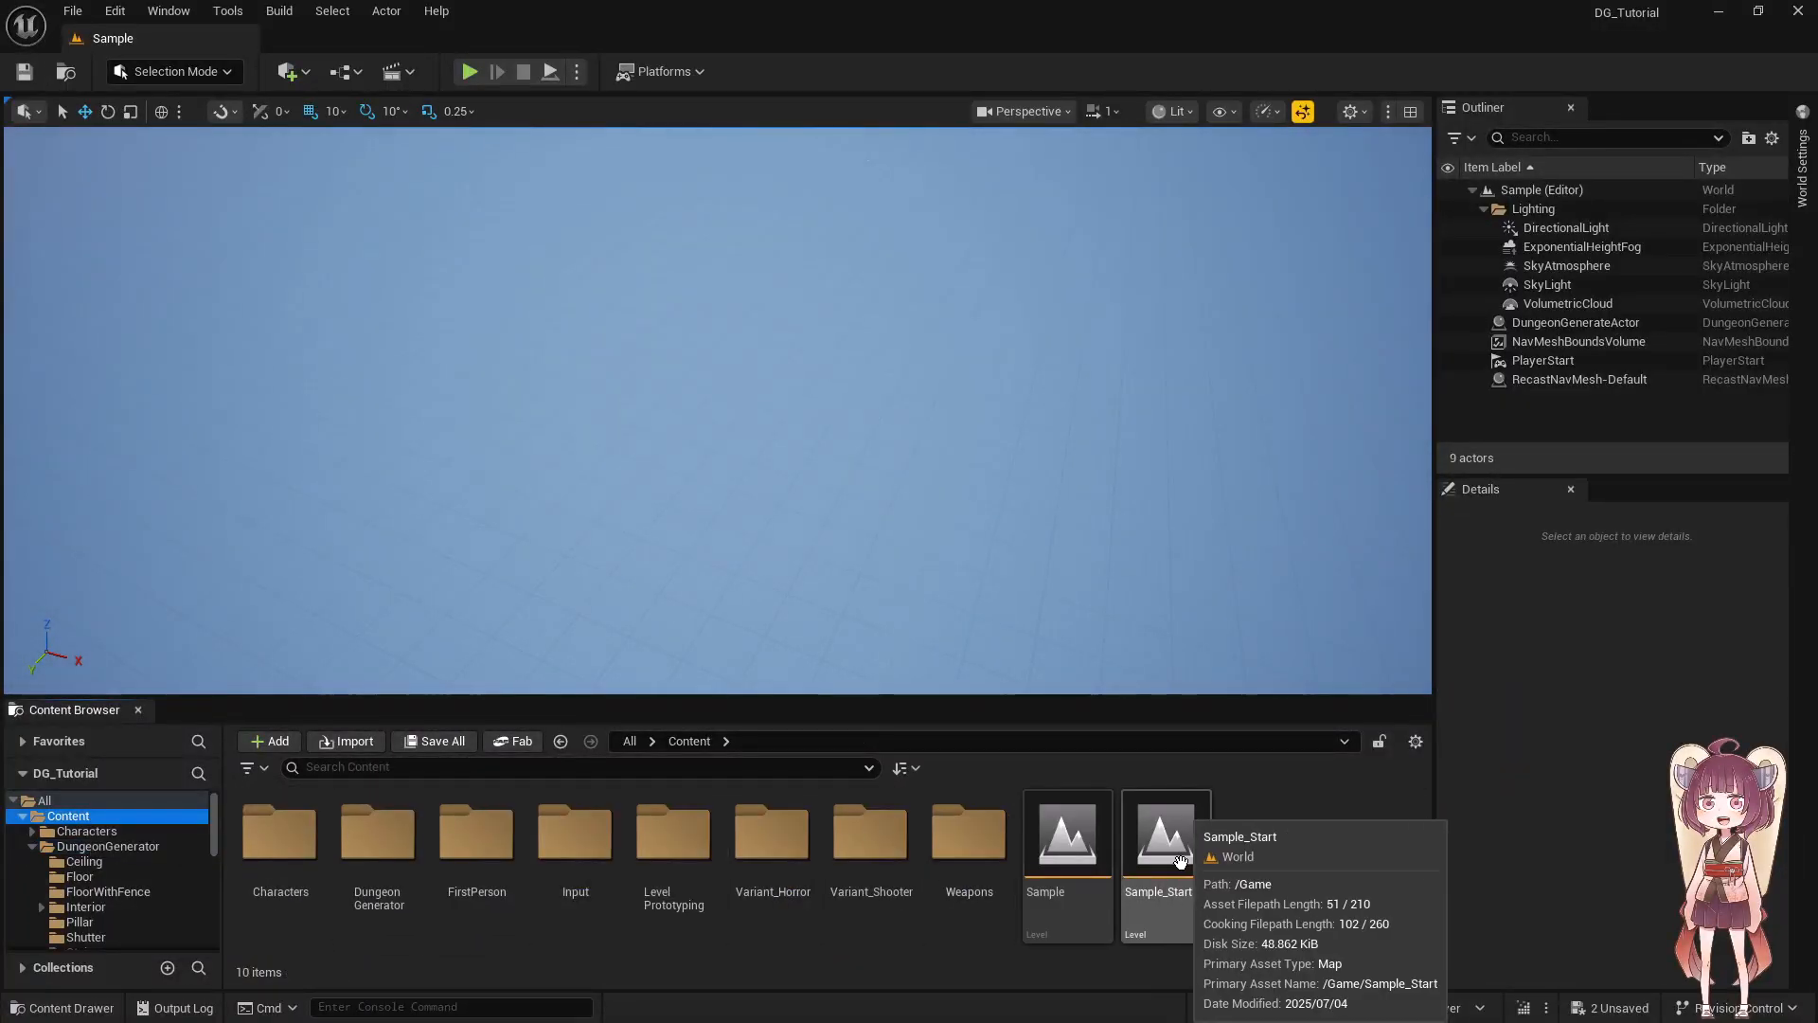
pyautogui.doubleClick(1142, 852)
pyautogui.click(988, 735)
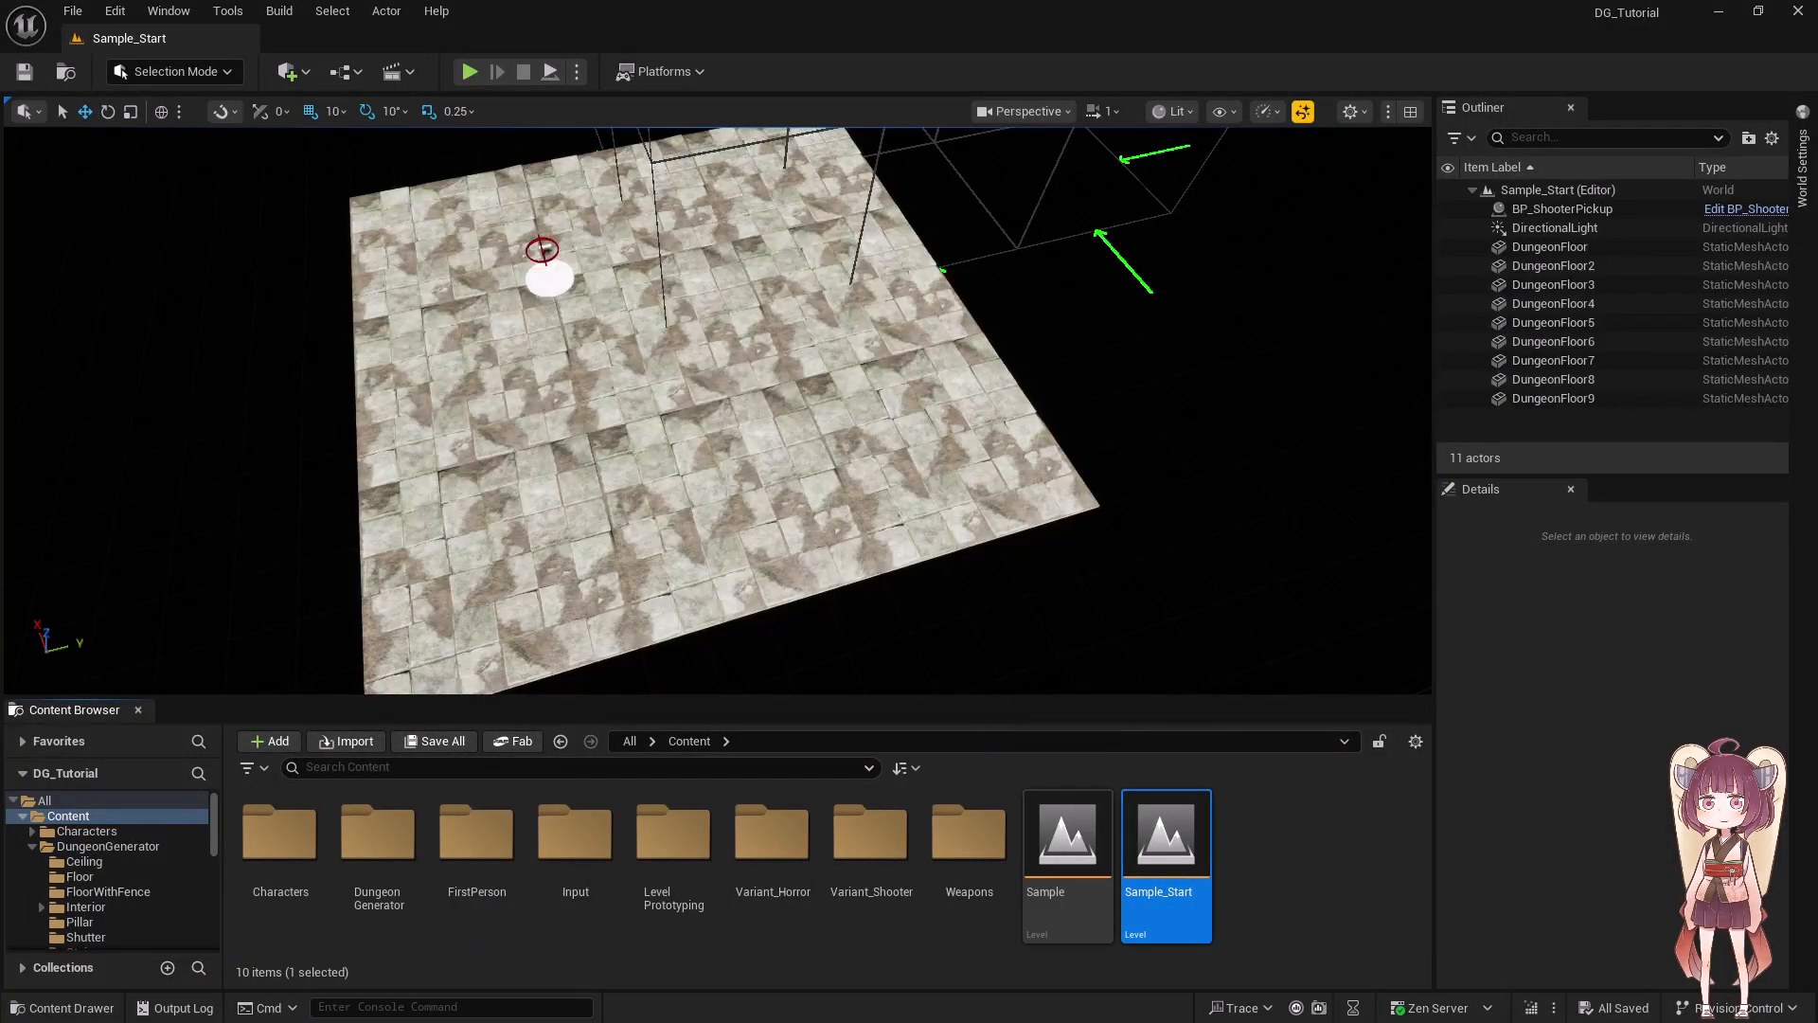
pyautogui.click(1553, 249)
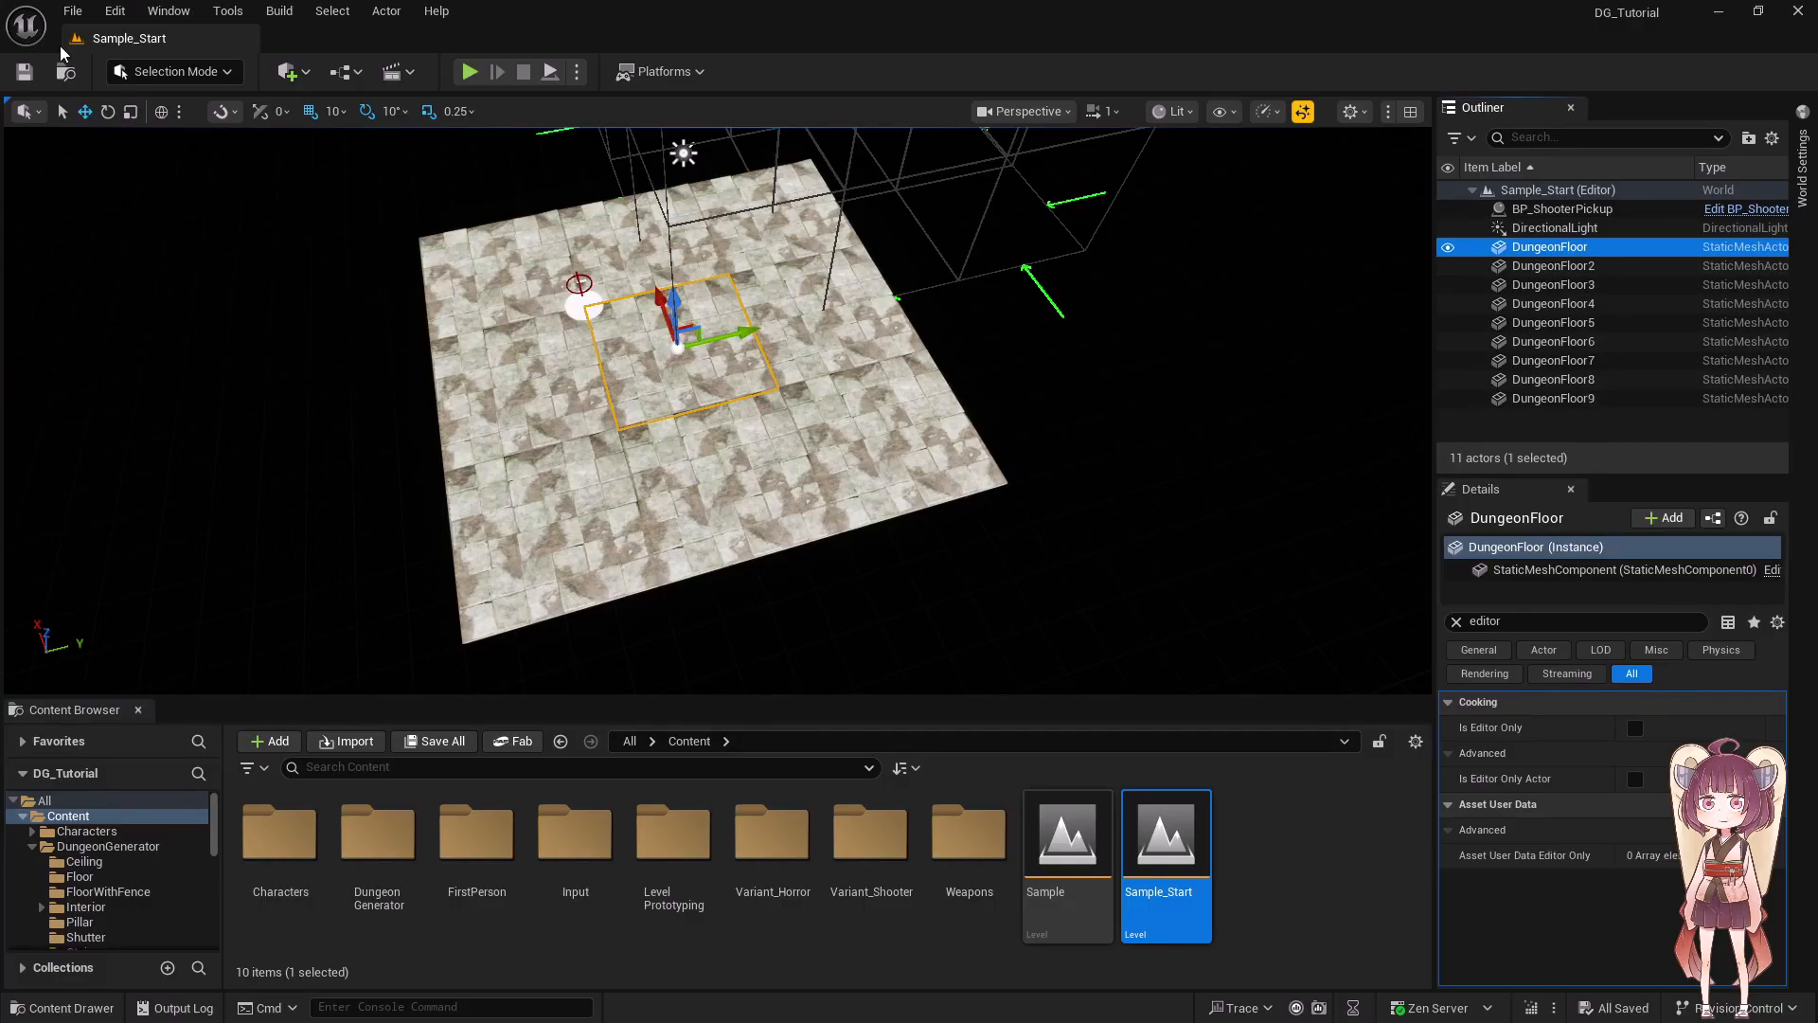
# - Add a cone shape to the Sample_Start level
pyautogui.click(289, 71)
pyautogui.moveTo(350, 298)
pyautogui.click(540, 393)
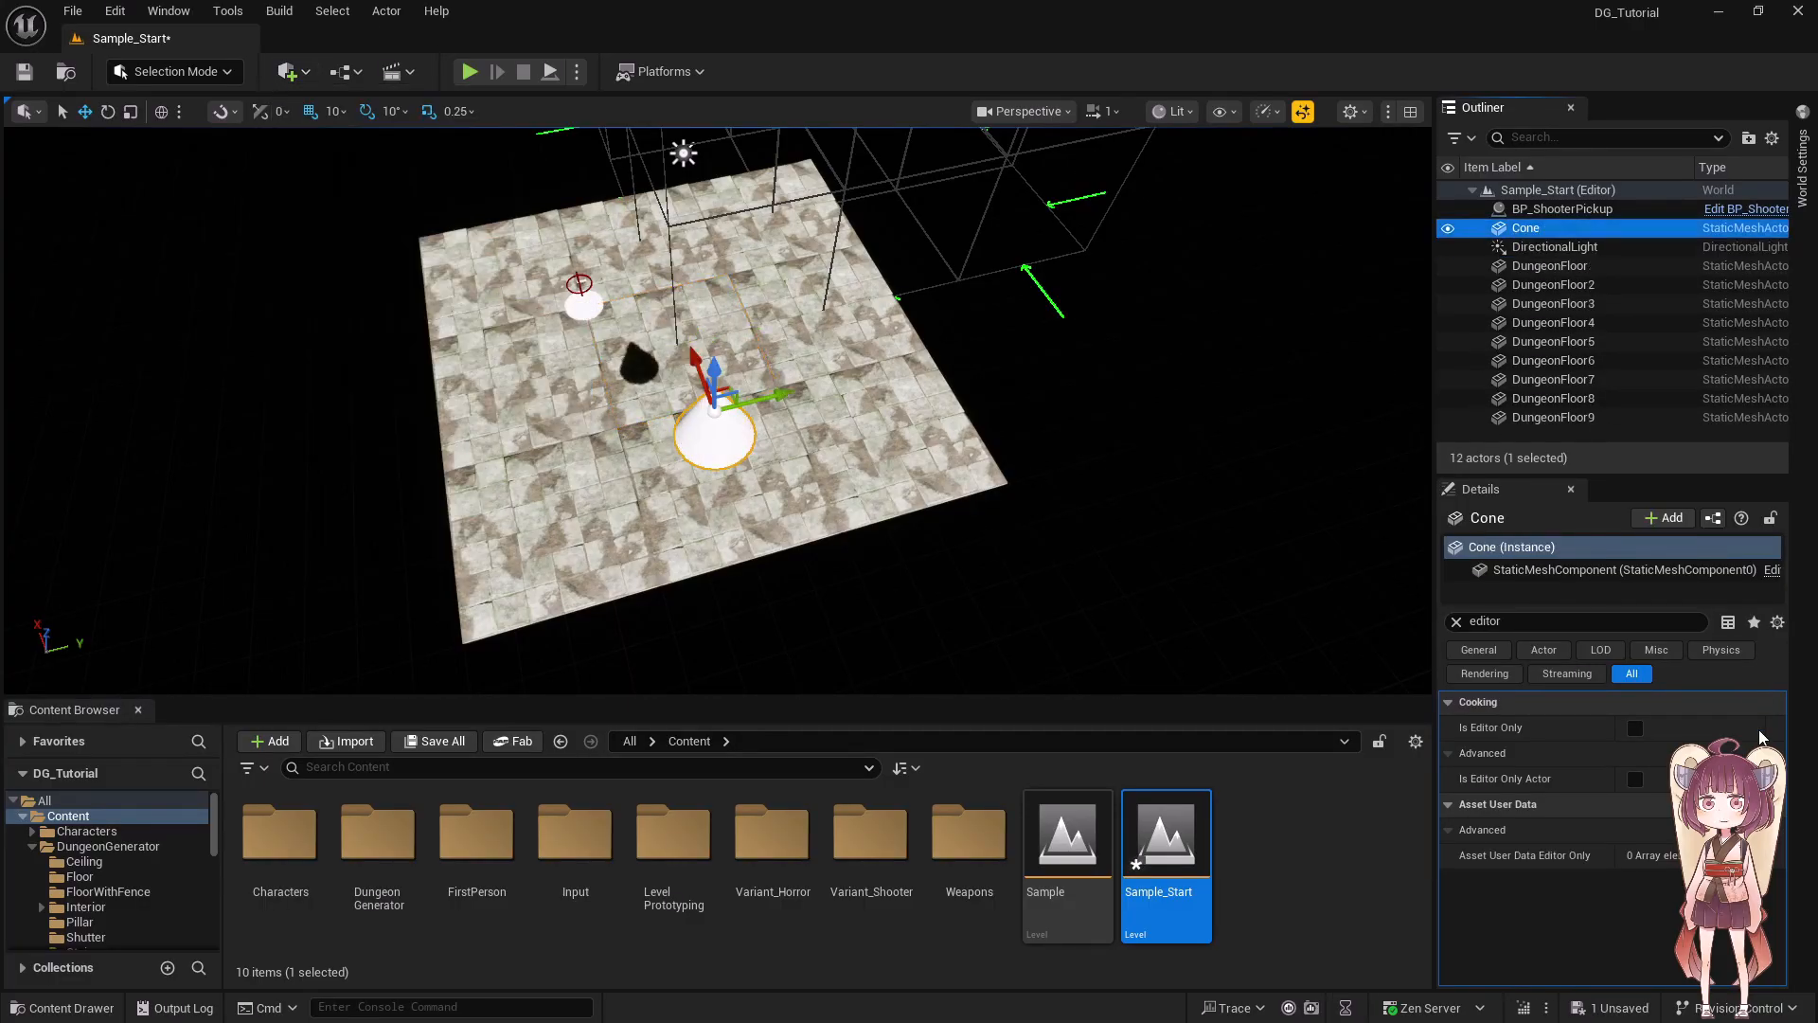
# - Move all nine DungeonFloor tiles together into the wireframe room grid and delete the cone
pyautogui.click(1567, 266)
pyautogui.keyDown('shift'); pyautogui.click(1562, 418); pyautogui.keyUp('shift')
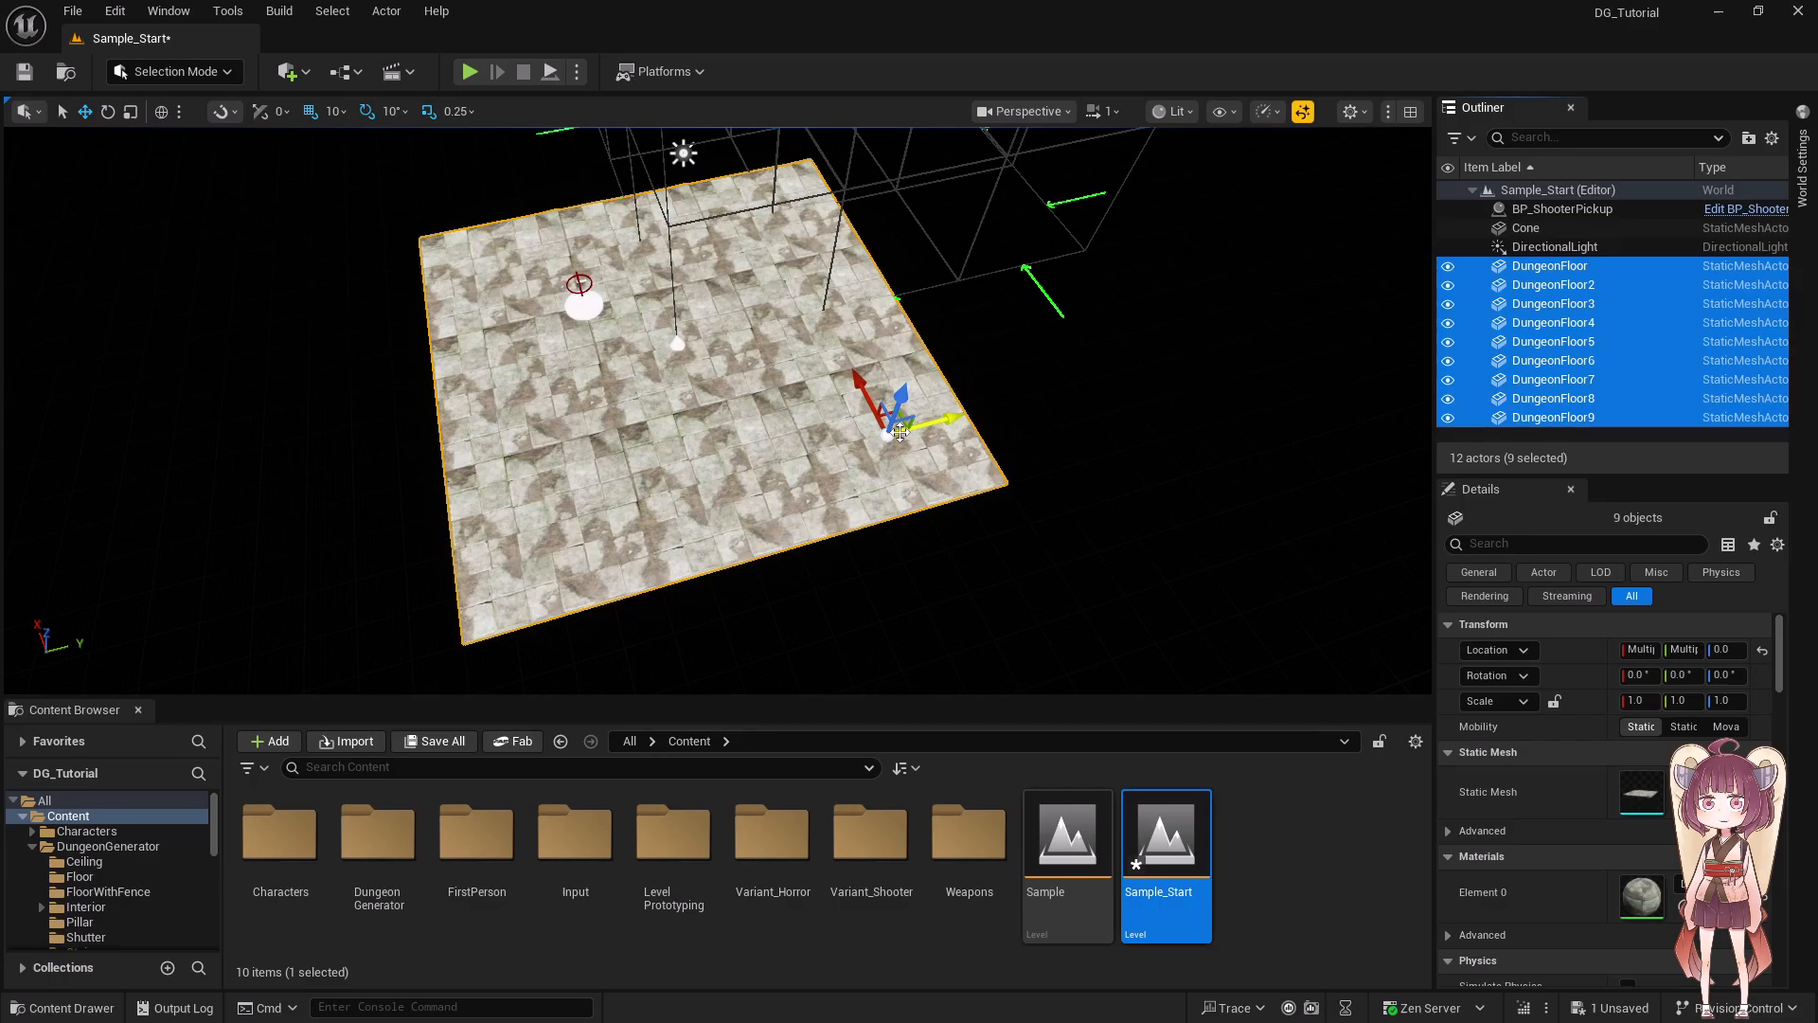
pyautogui.moveTo(916, 423); pyautogui.dragTo(965, 191)
pyautogui.moveTo(1098, 392); pyautogui.dragTo(1046, 375, button='right')
pyautogui.scroll(-3, 1098, 392)
pyautogui.moveTo(1073, 450); pyautogui.dragTo(1070, 402, button='right')
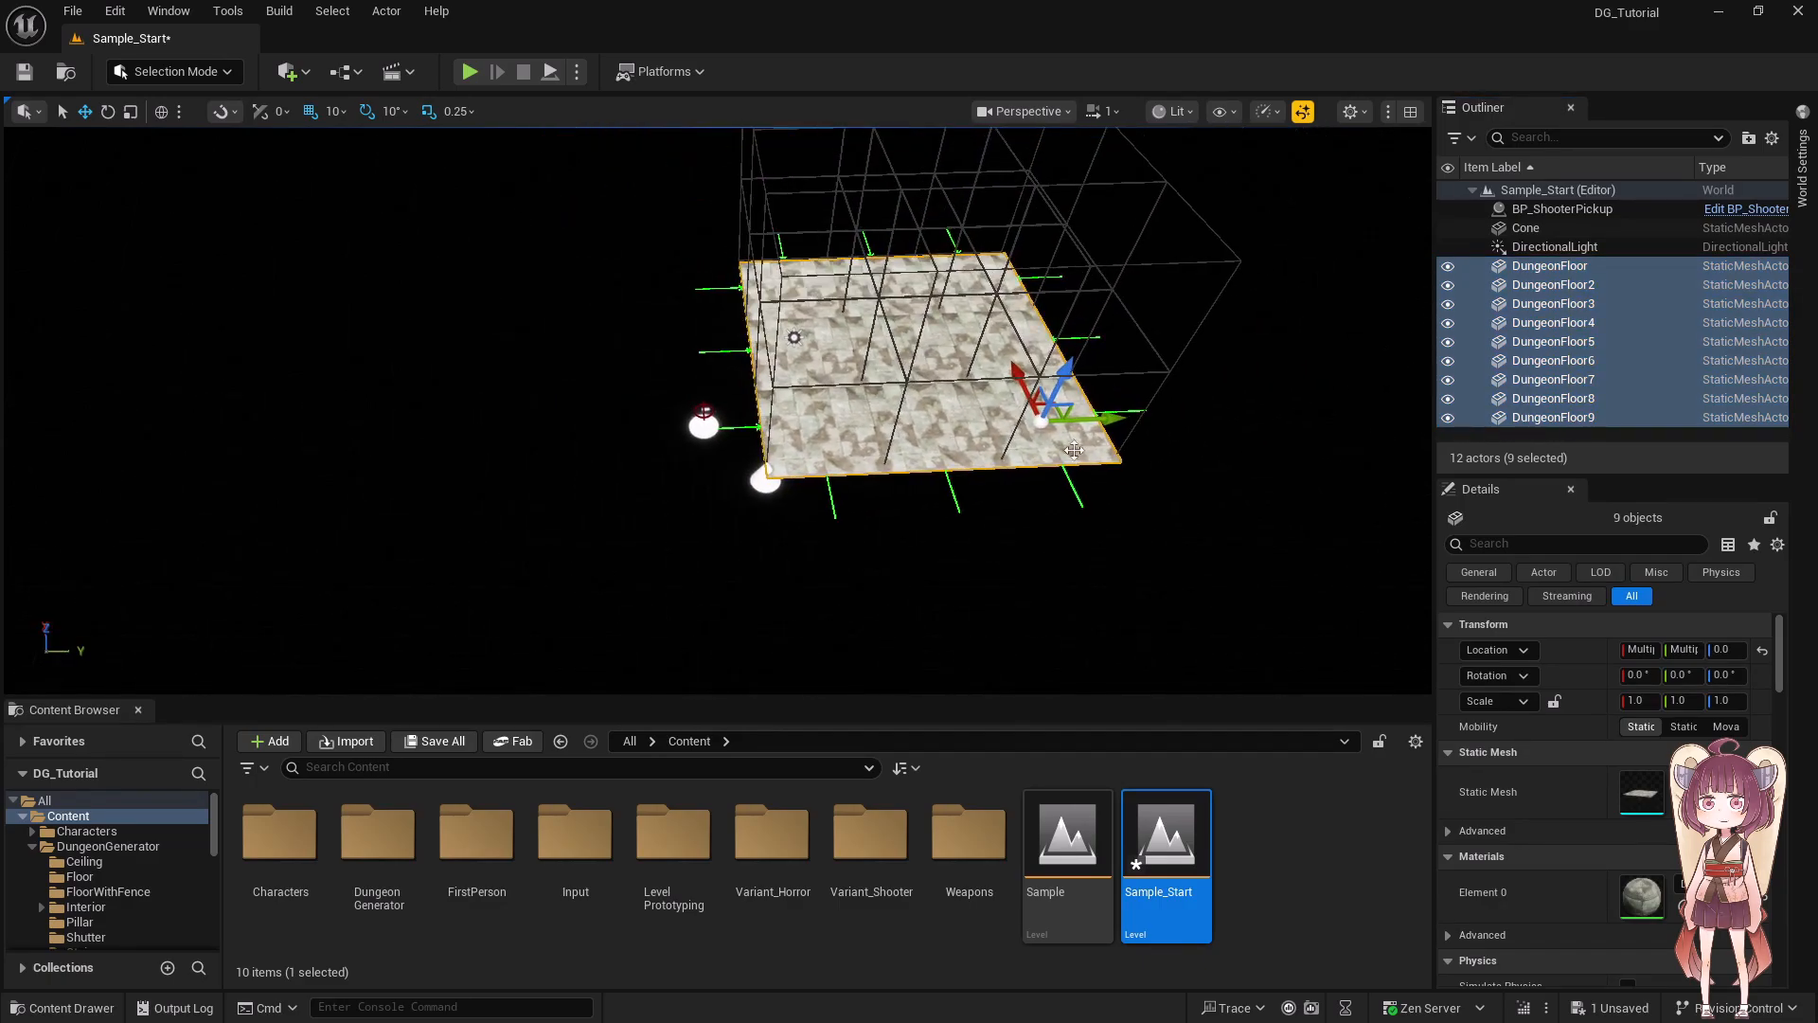
pyautogui.scroll(-3, 1103, 630)
pyautogui.moveTo(1025, 379); pyautogui.dragTo(987, 371)
pyautogui.scroll(5, 988, 370)
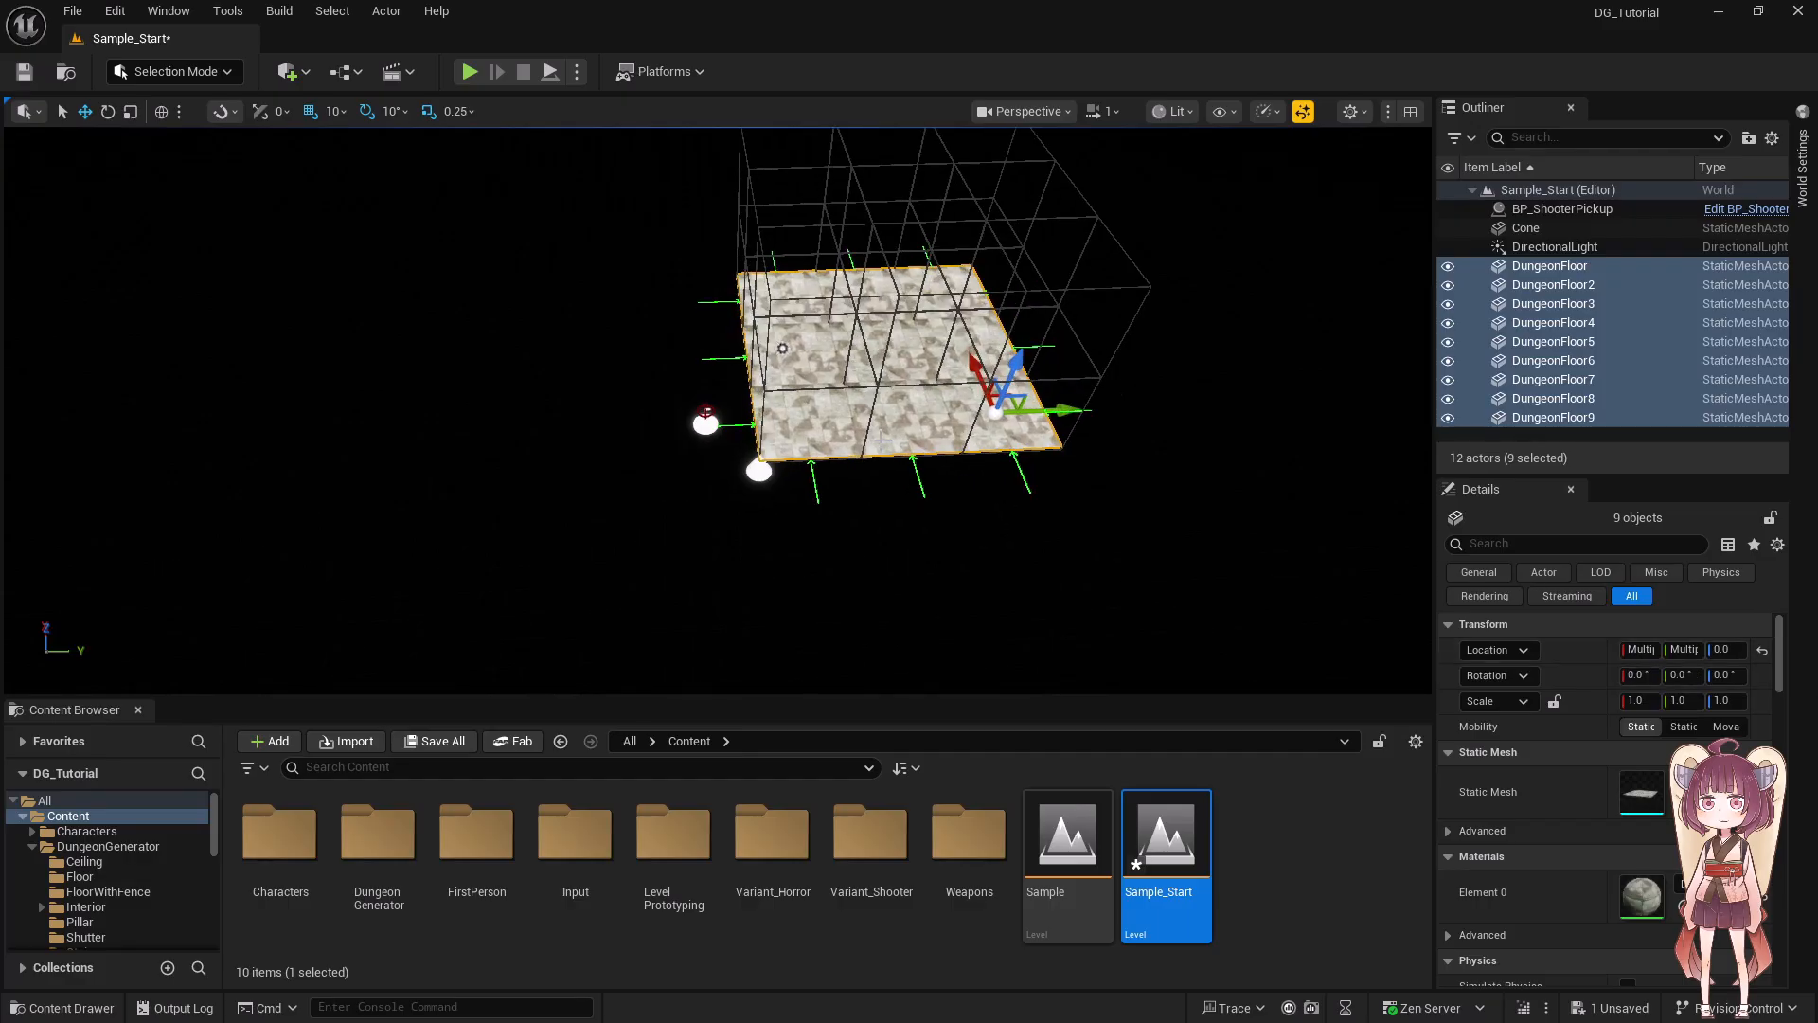
pyautogui.moveTo(1360, 376); pyautogui.dragTo(1383, 407)
pyautogui.scroll(-1, 1382, 407)
pyautogui.click(807, 551)
pyautogui.press('Delete')
# - Correct the Location X of the floor tiles row by row, setting the front row to 200 and the back row to 1000
pyautogui.click(905, 479)
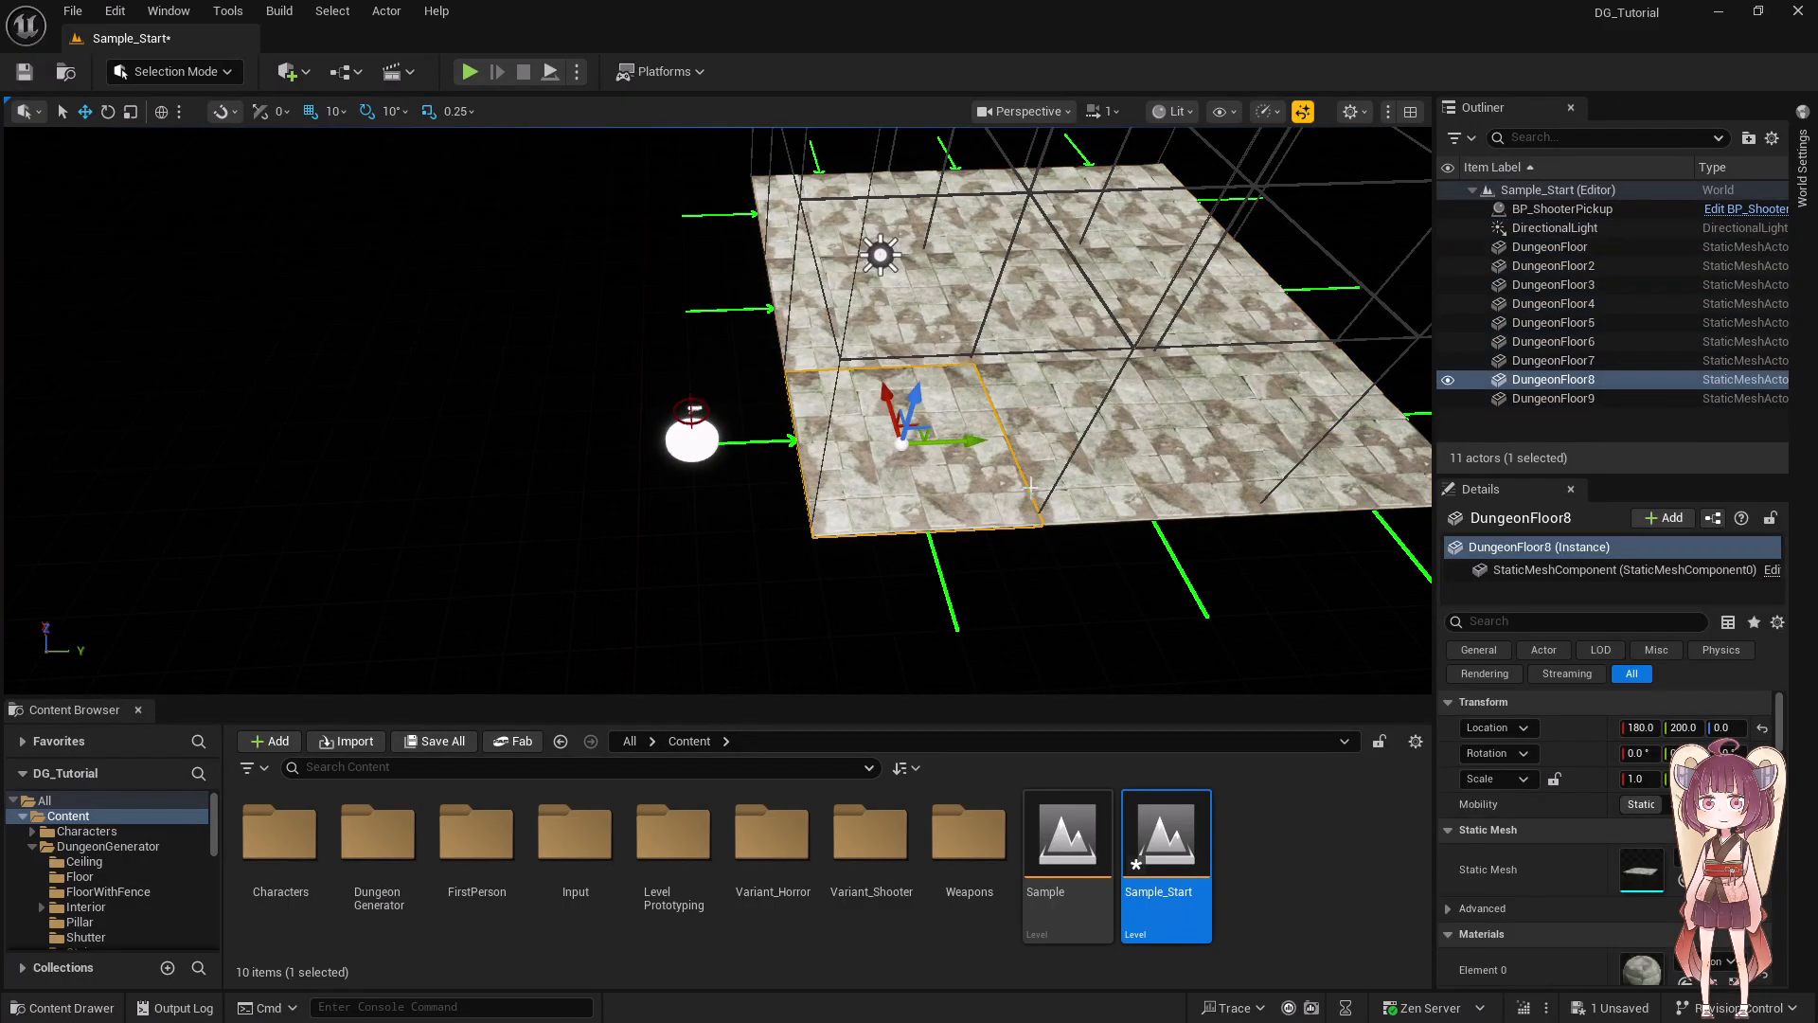
pyautogui.keyDown('ctrl'); pyautogui.click(1118, 474); pyautogui.keyUp('ctrl')
pyautogui.keyDown('ctrl'); pyautogui.click(1316, 474); pyautogui.keyUp('ctrl')
pyautogui.click(1553, 284)
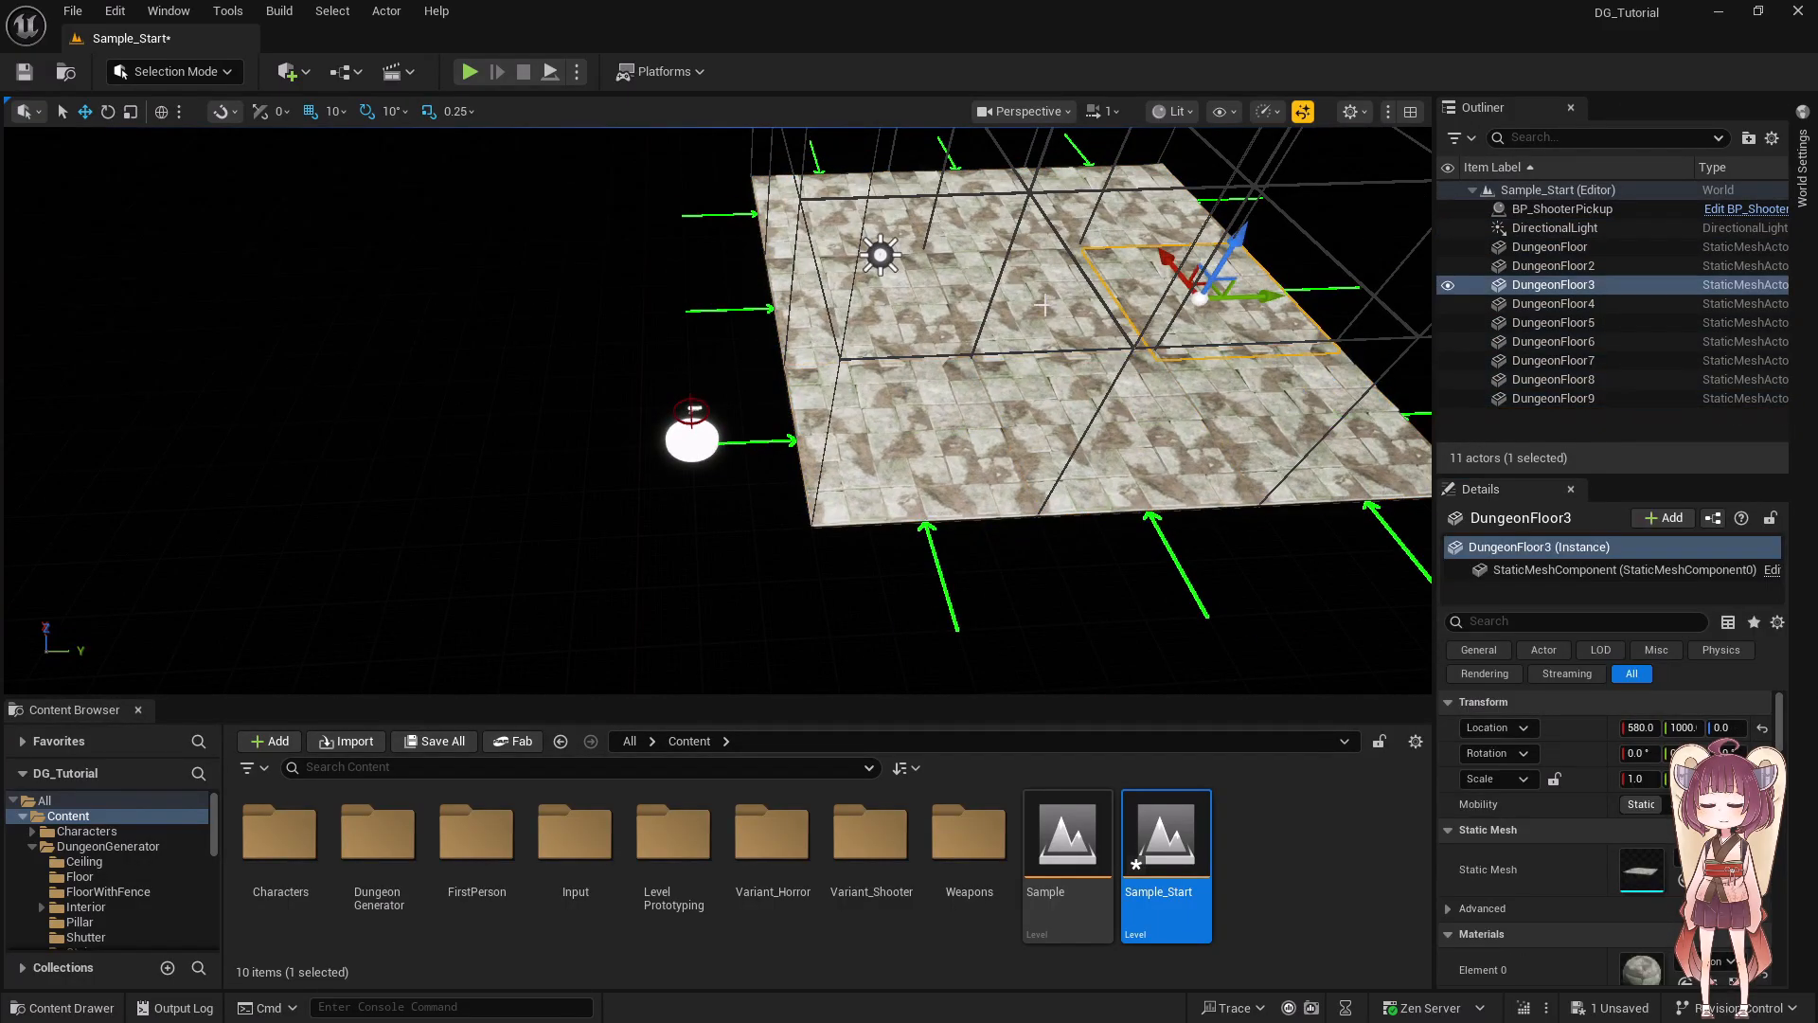
pyautogui.keyDown('shift'); pyautogui.click(1549, 246); pyautogui.keyUp('shift')
pyautogui.click(1641, 650)
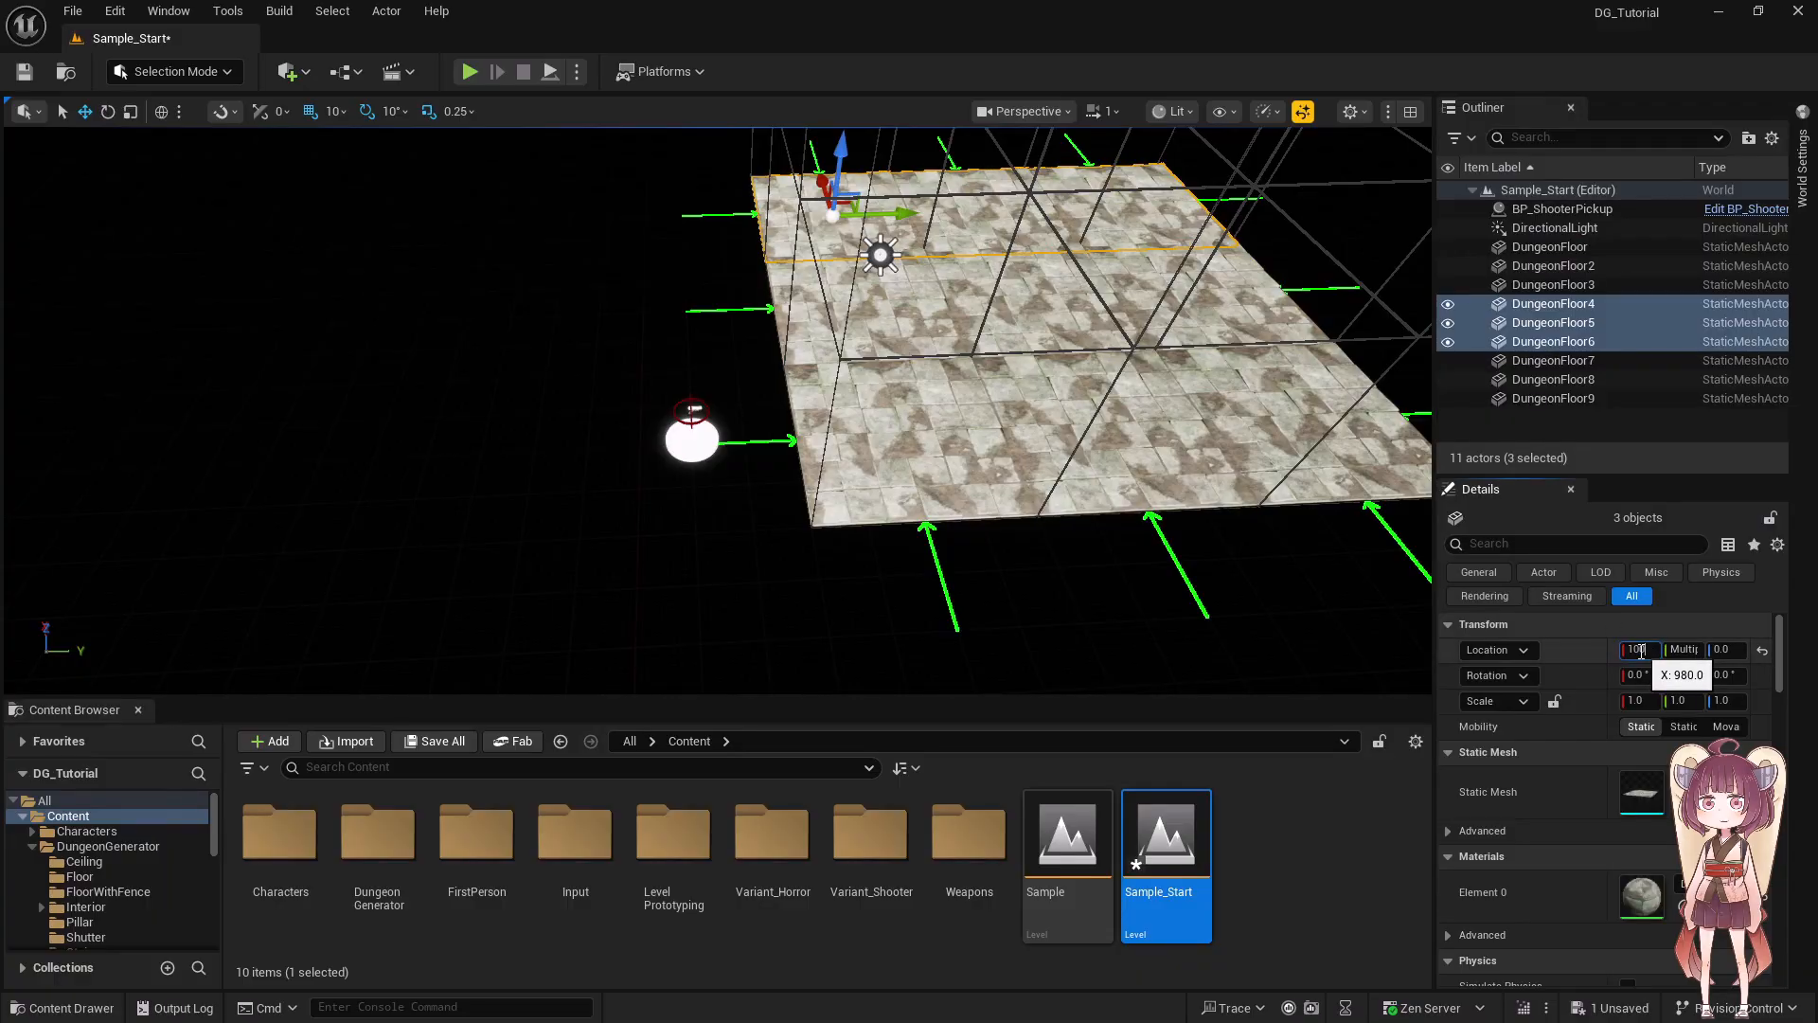
pyautogui.write('0')
# - Check the Location Y of the floor tiles column by column and clear the selection
pyautogui.click(900, 431)
pyautogui.keyDown('ctrl'); pyautogui.click(857, 303); pyautogui.keyUp('ctrl')
pyautogui.keyDown('ctrl'); pyautogui.click(829, 218); pyautogui.keyUp('ctrl')
pyautogui.click(1098, 426)
pyautogui.keyDown('ctrl'); pyautogui.click(1037, 294); pyautogui.keyUp('ctrl')
pyautogui.keyDown('ctrl'); pyautogui.click(975, 213); pyautogui.keyUp('ctrl')
pyautogui.click(1273, 422)
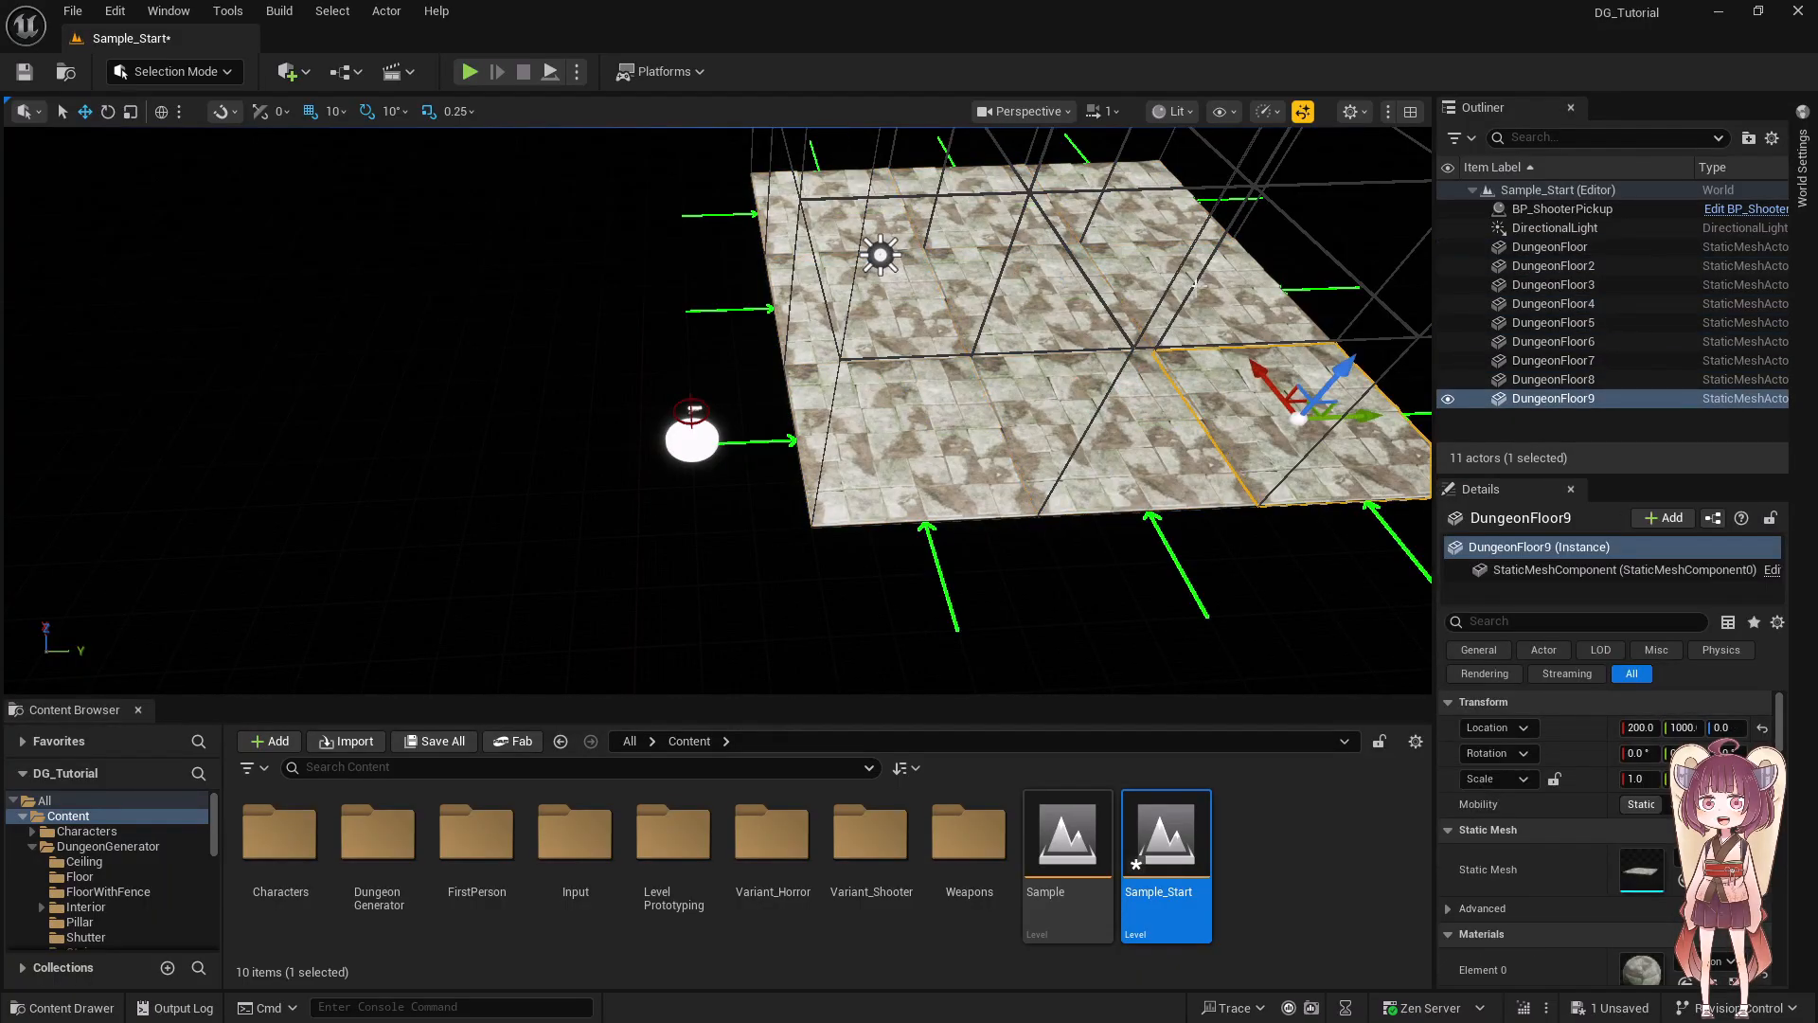
pyautogui.press('Escape')
# - Move BP_ShooterPickup onto the dungeon floor at about X 350, Y 380, Z 10 and save the Sample_Start level
pyautogui.click(696, 435)
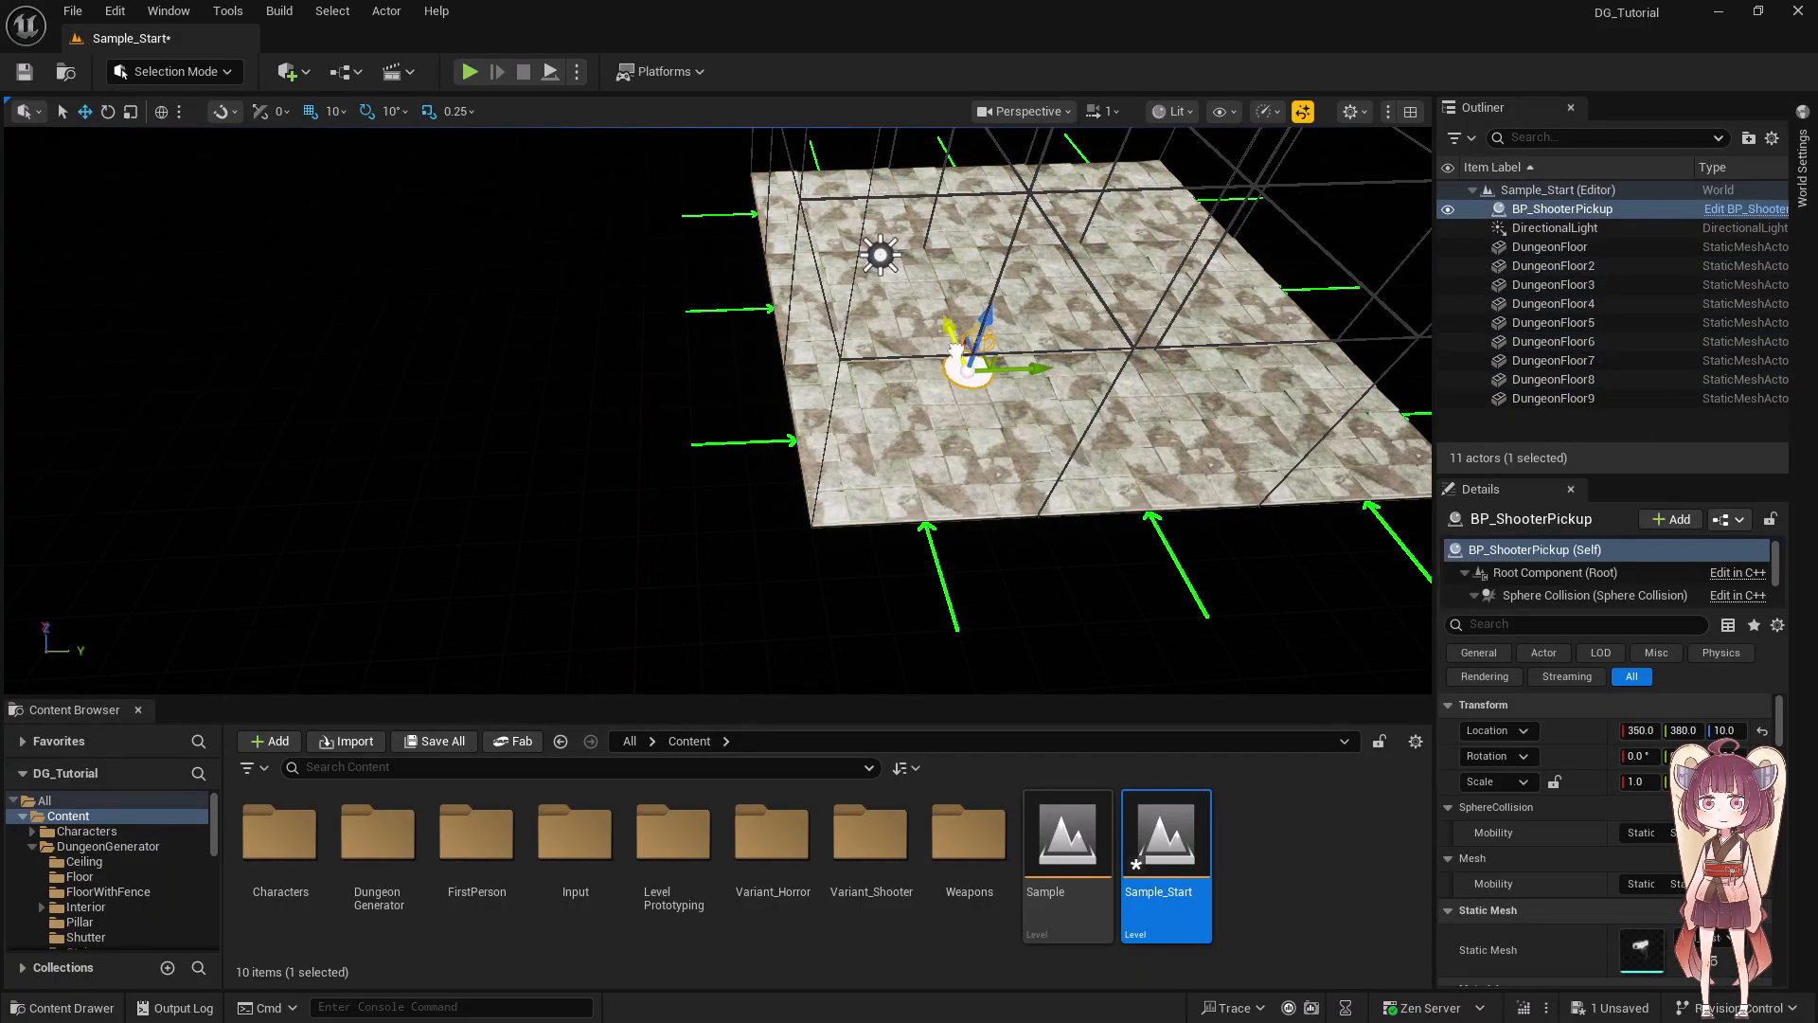
pyautogui.click(823, 528)
pyautogui.scroll(-3, 824, 527)
pyautogui.moveTo(824, 528); pyautogui.dragTo(923, 498, button='right')
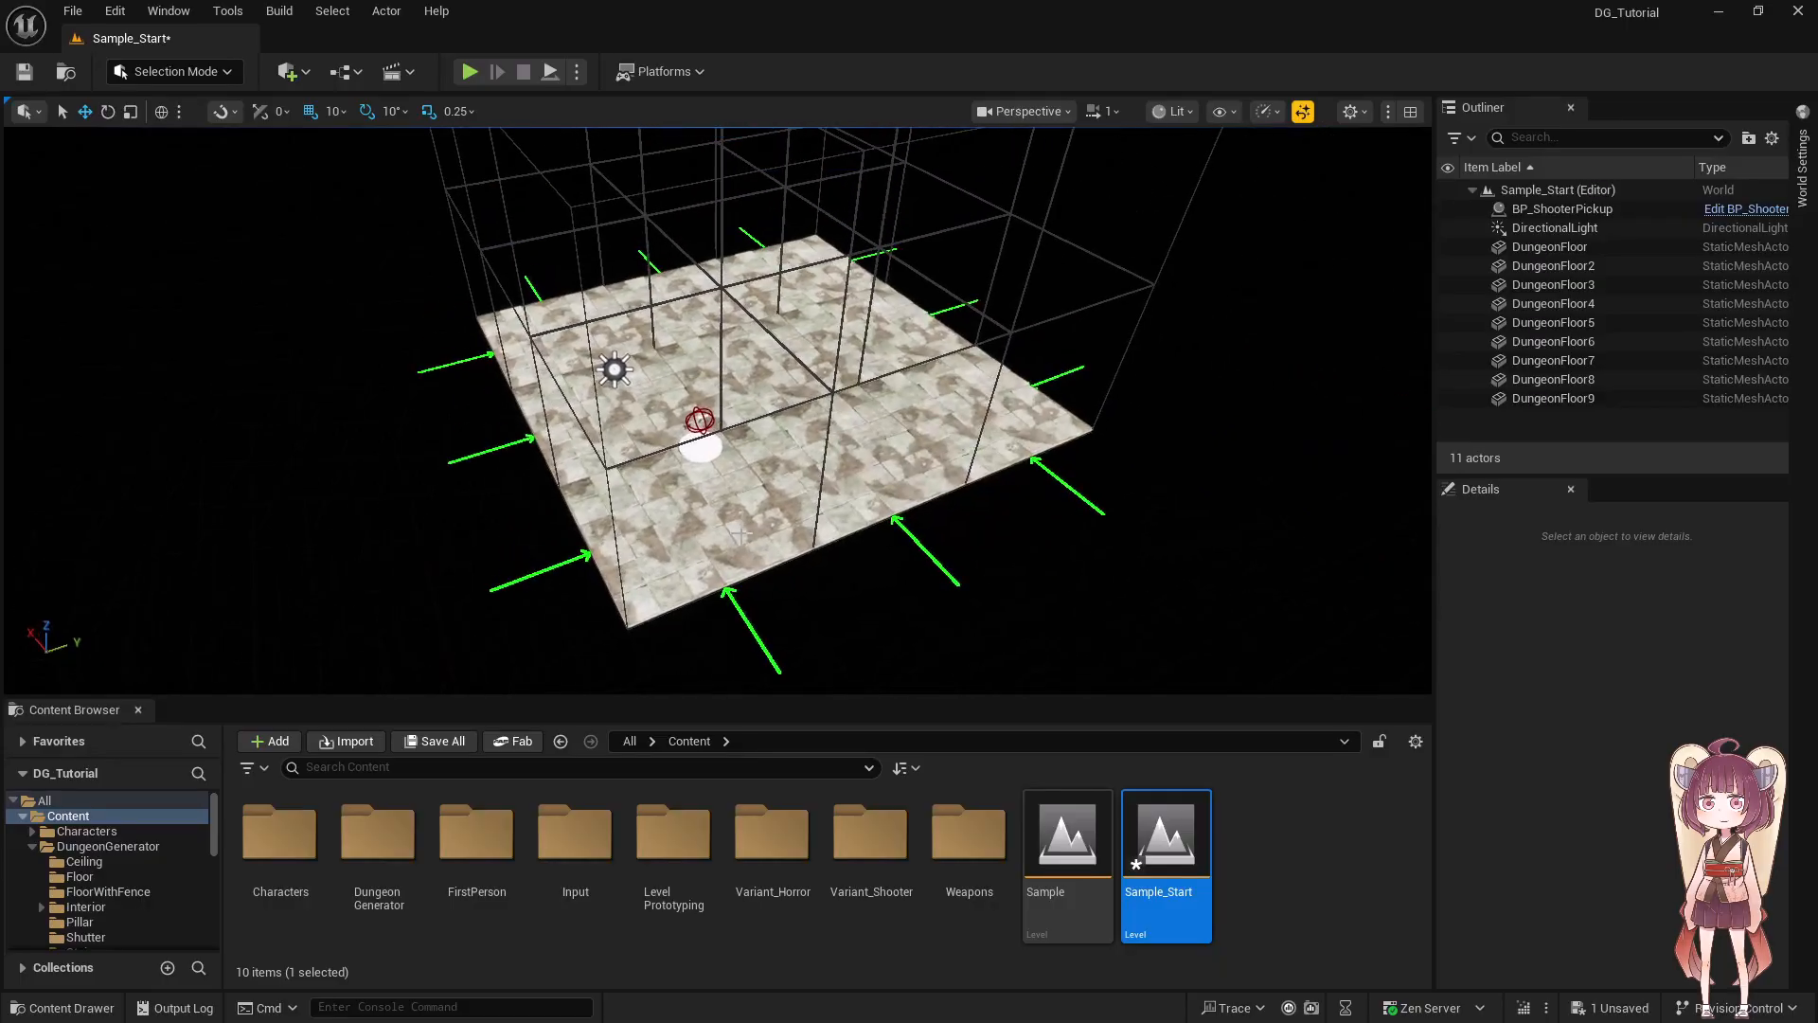
pyautogui.moveTo(739, 534); pyautogui.dragTo(772, 497, button='right')
pyautogui.hotkey('ctrl', 's')
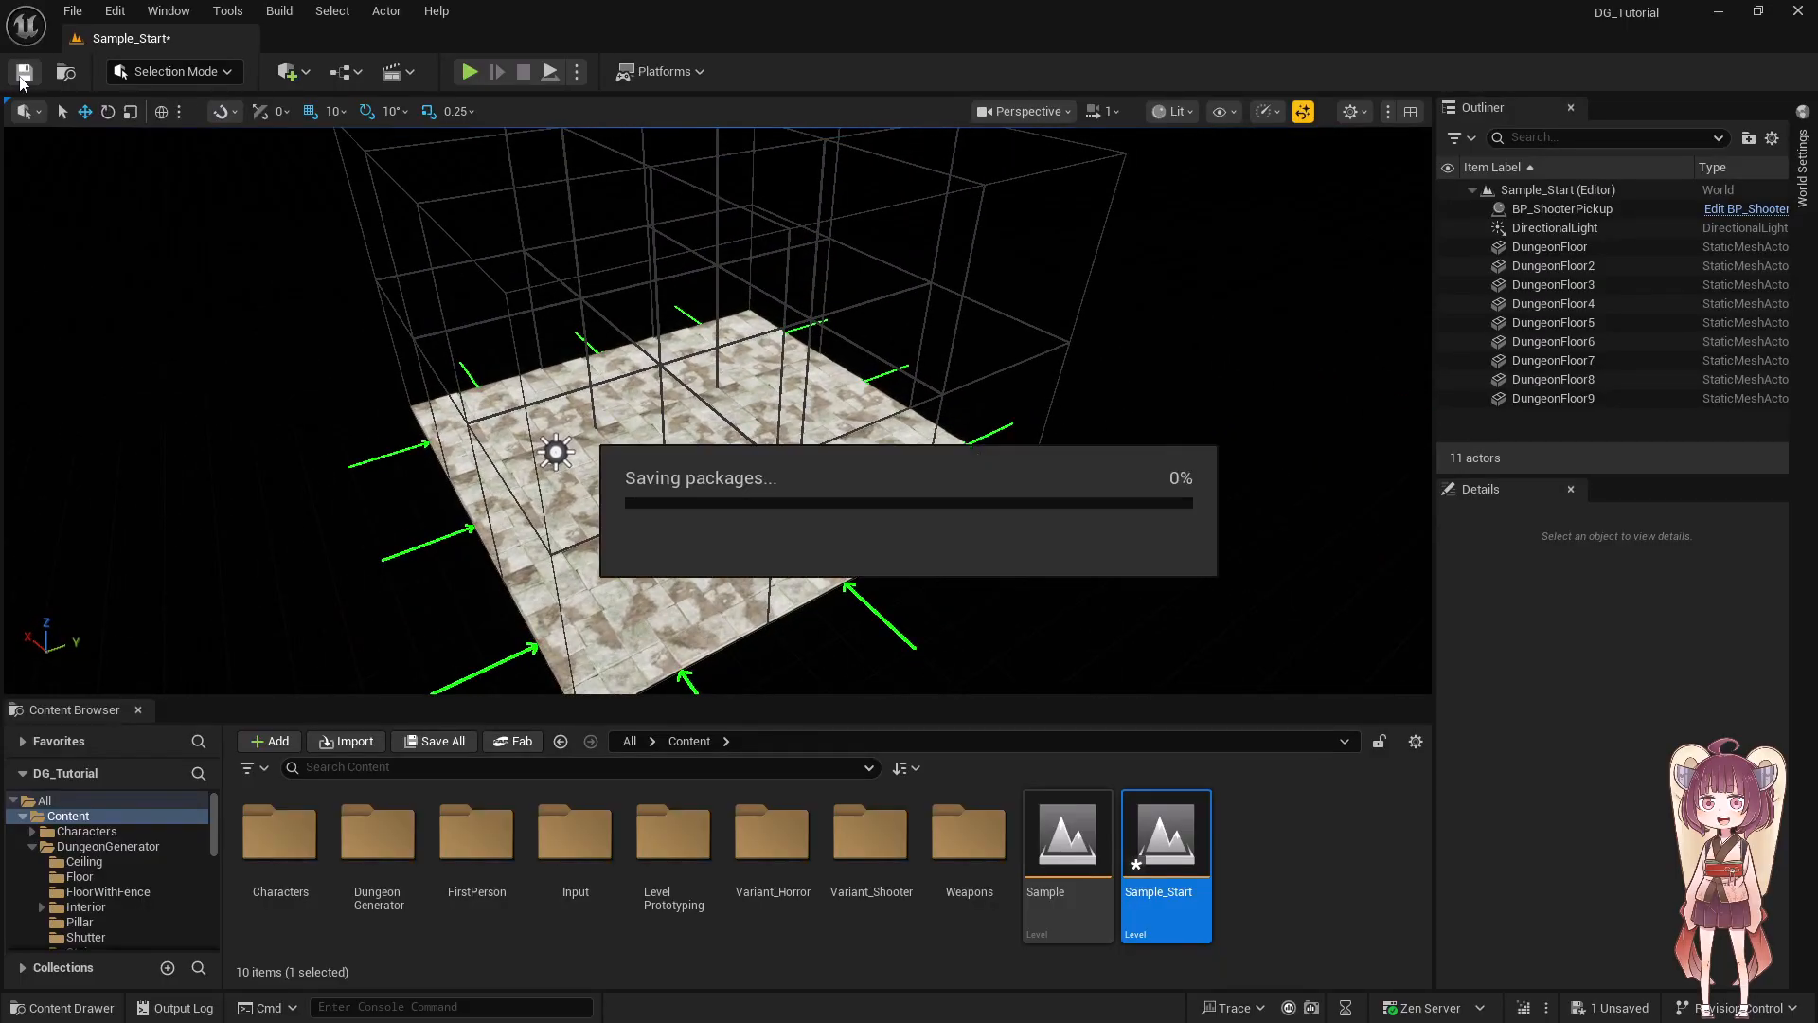
# - Open the Sample level and play-test it, walking around the start room to examine the floor and pickup
pyautogui.doubleClick(1047, 882)
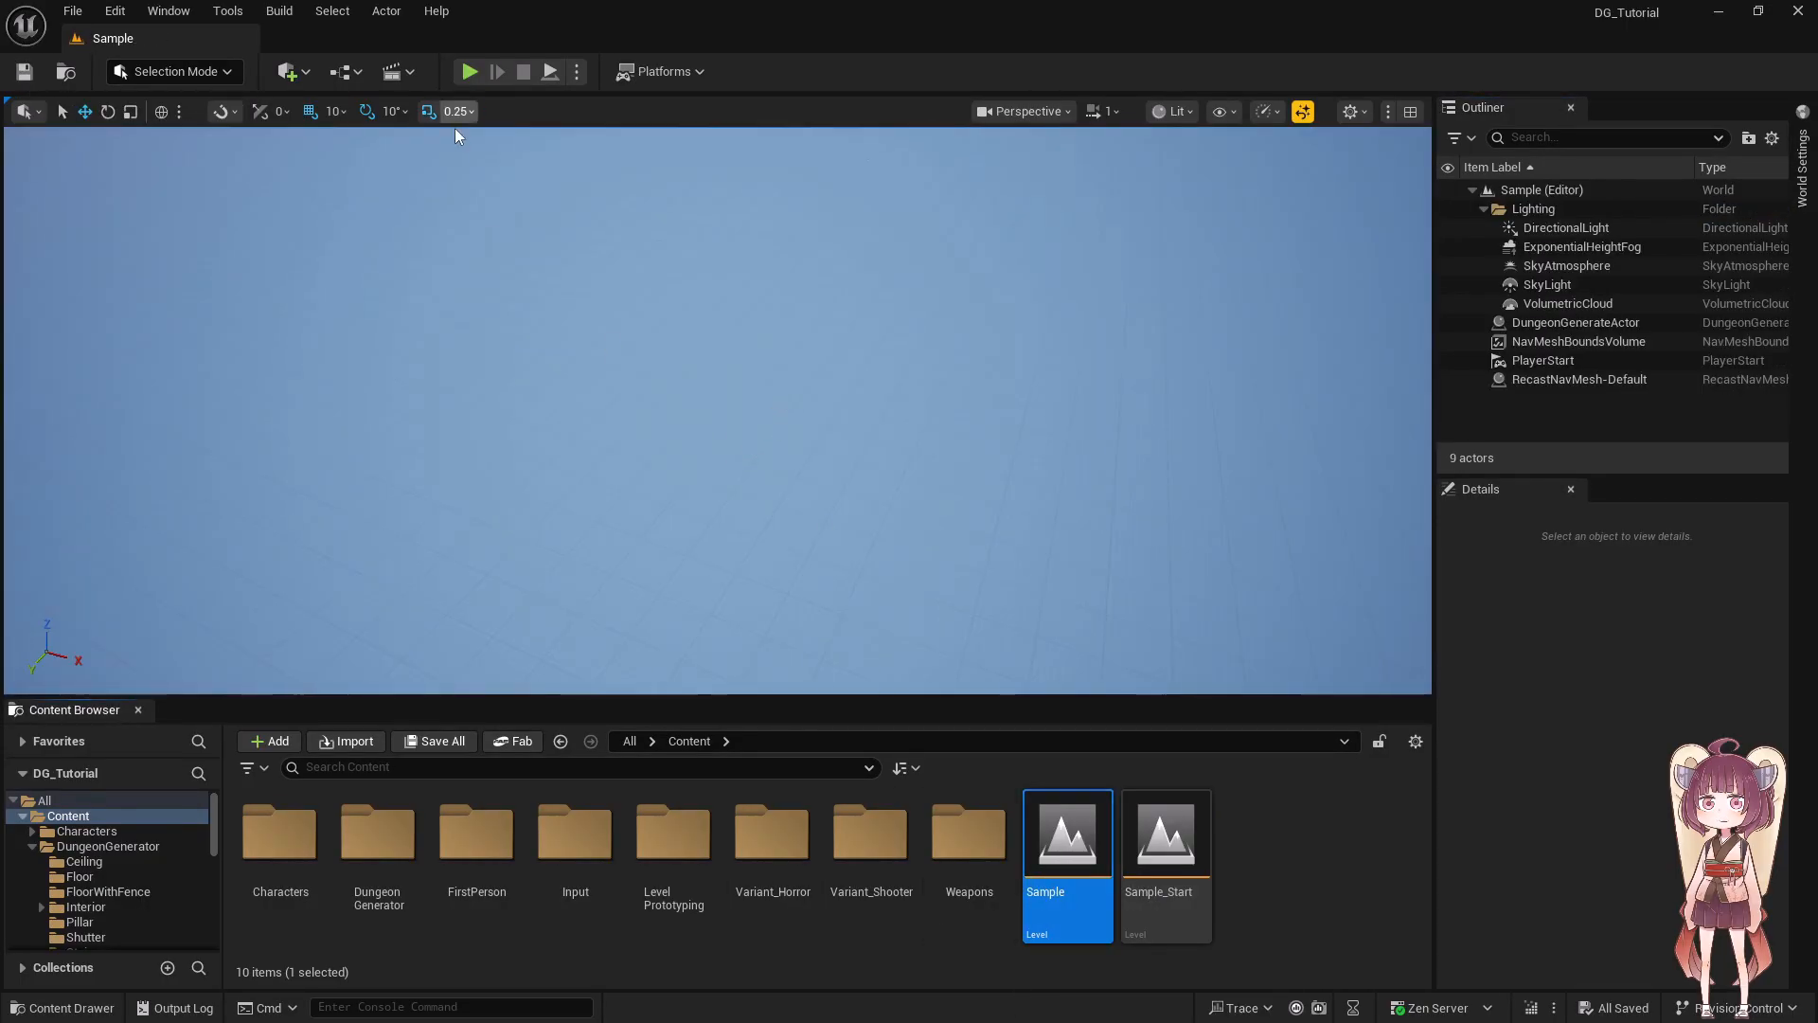
pyautogui.hotkey('alt', 'p')
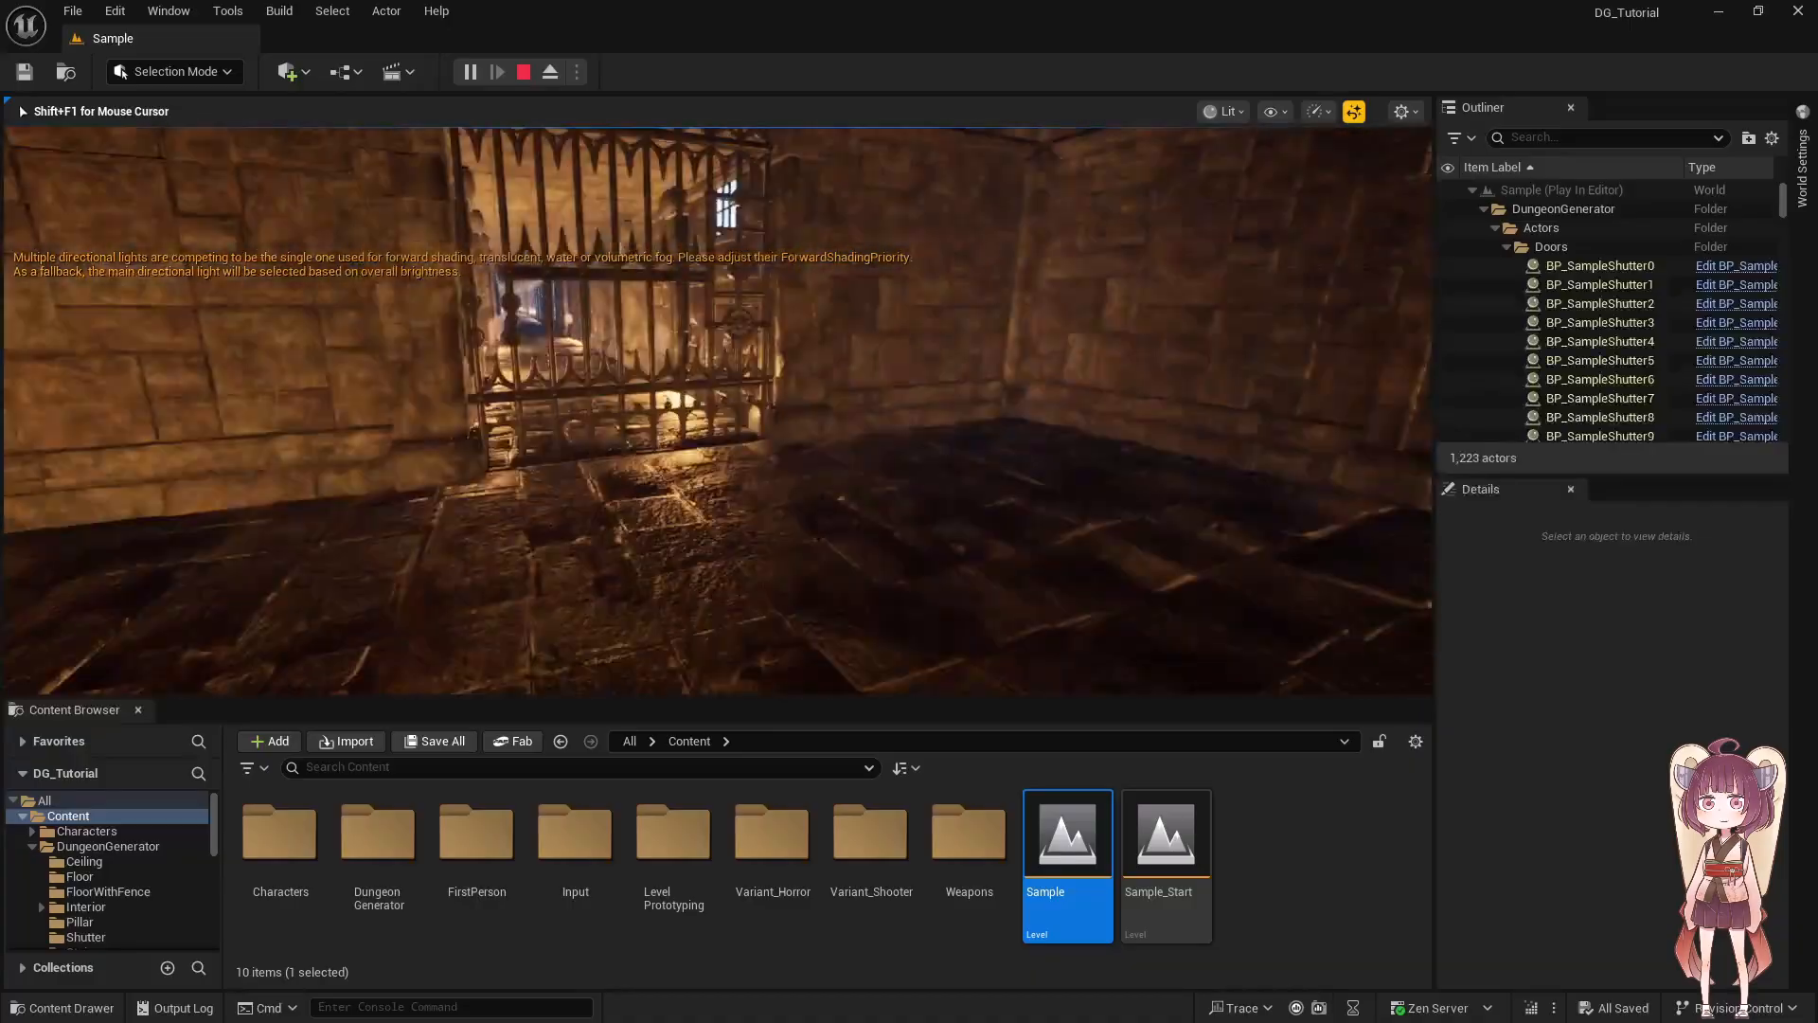
pyautogui.press('w')
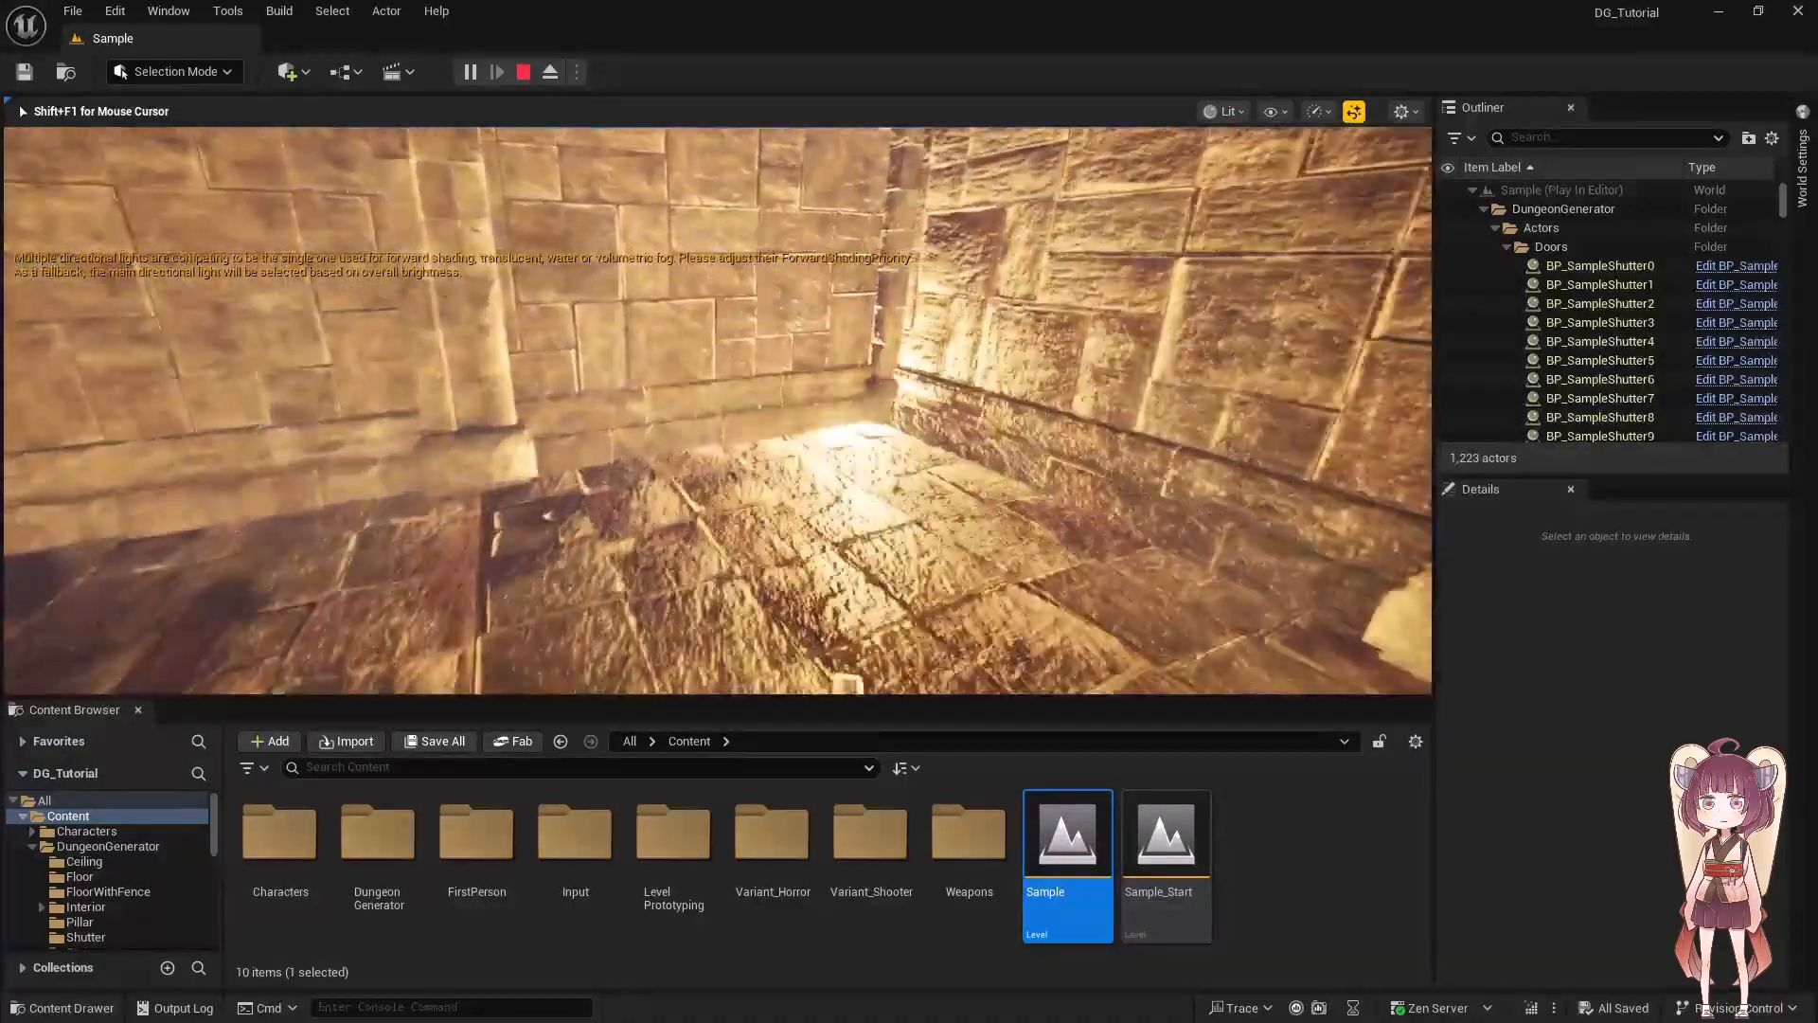
pyautogui.press('s')
pyautogui.press('d')
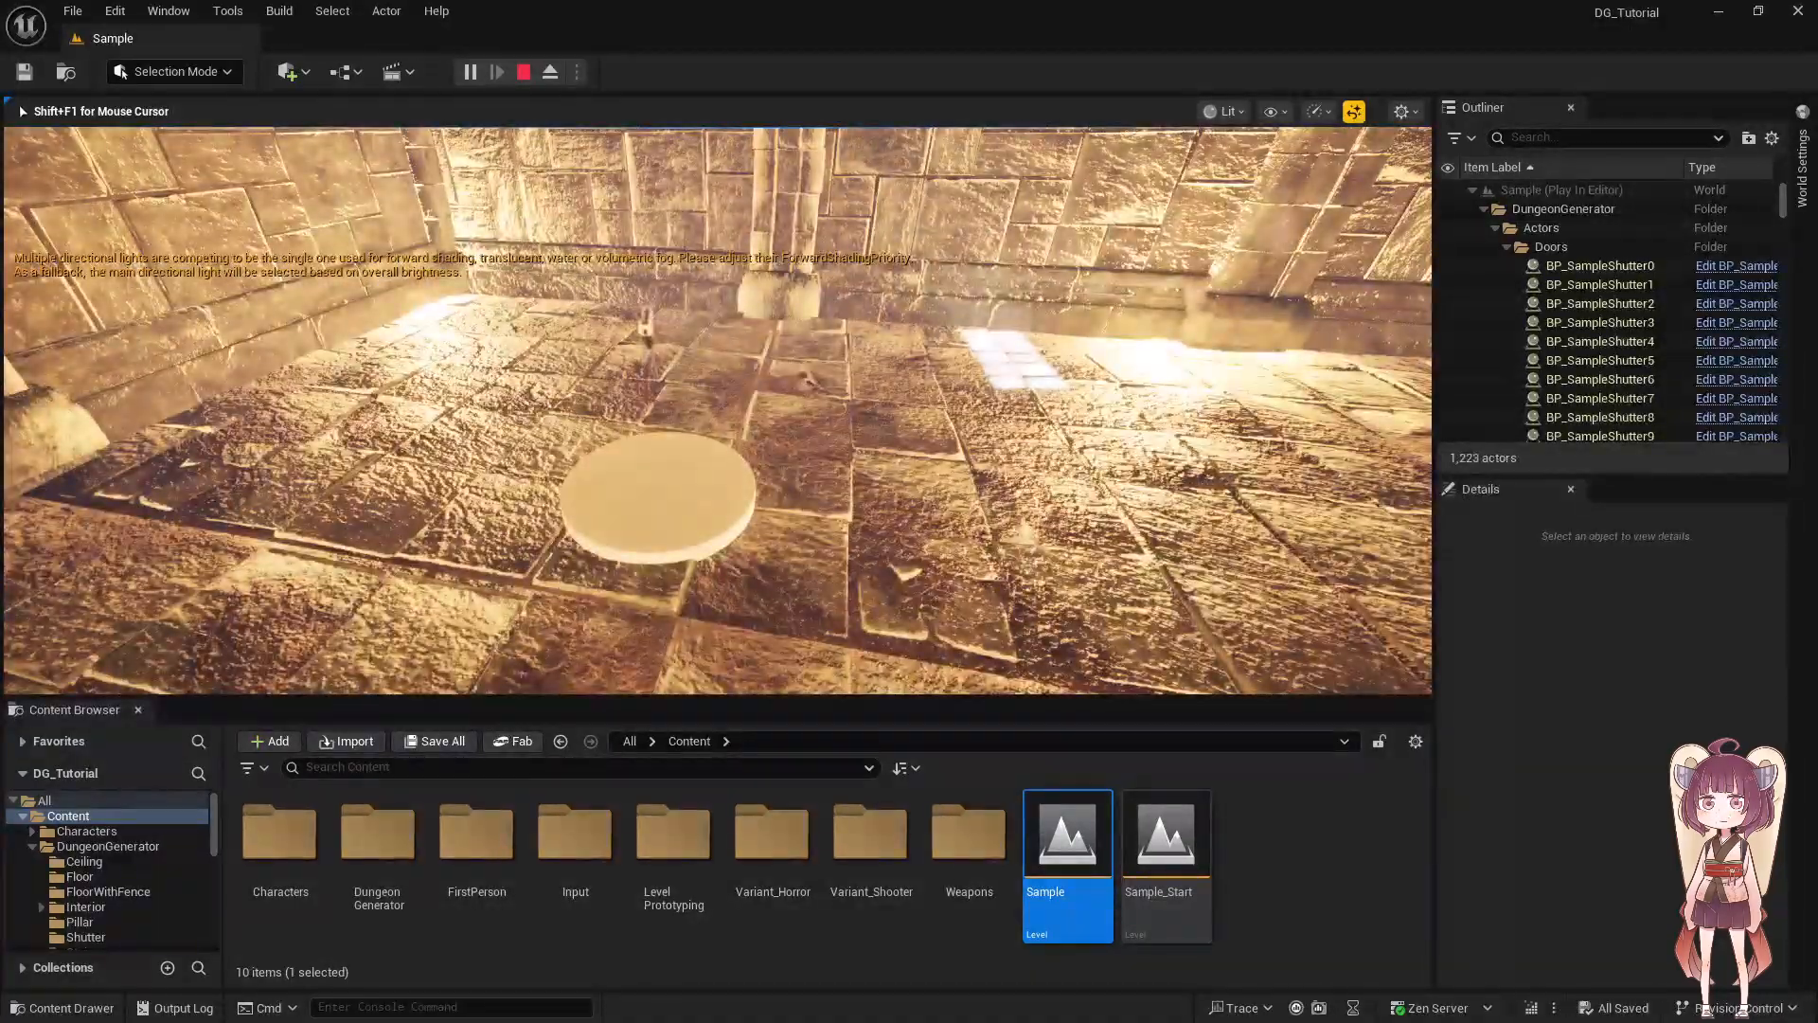
pyautogui.press('space')
pyautogui.press('Escape')
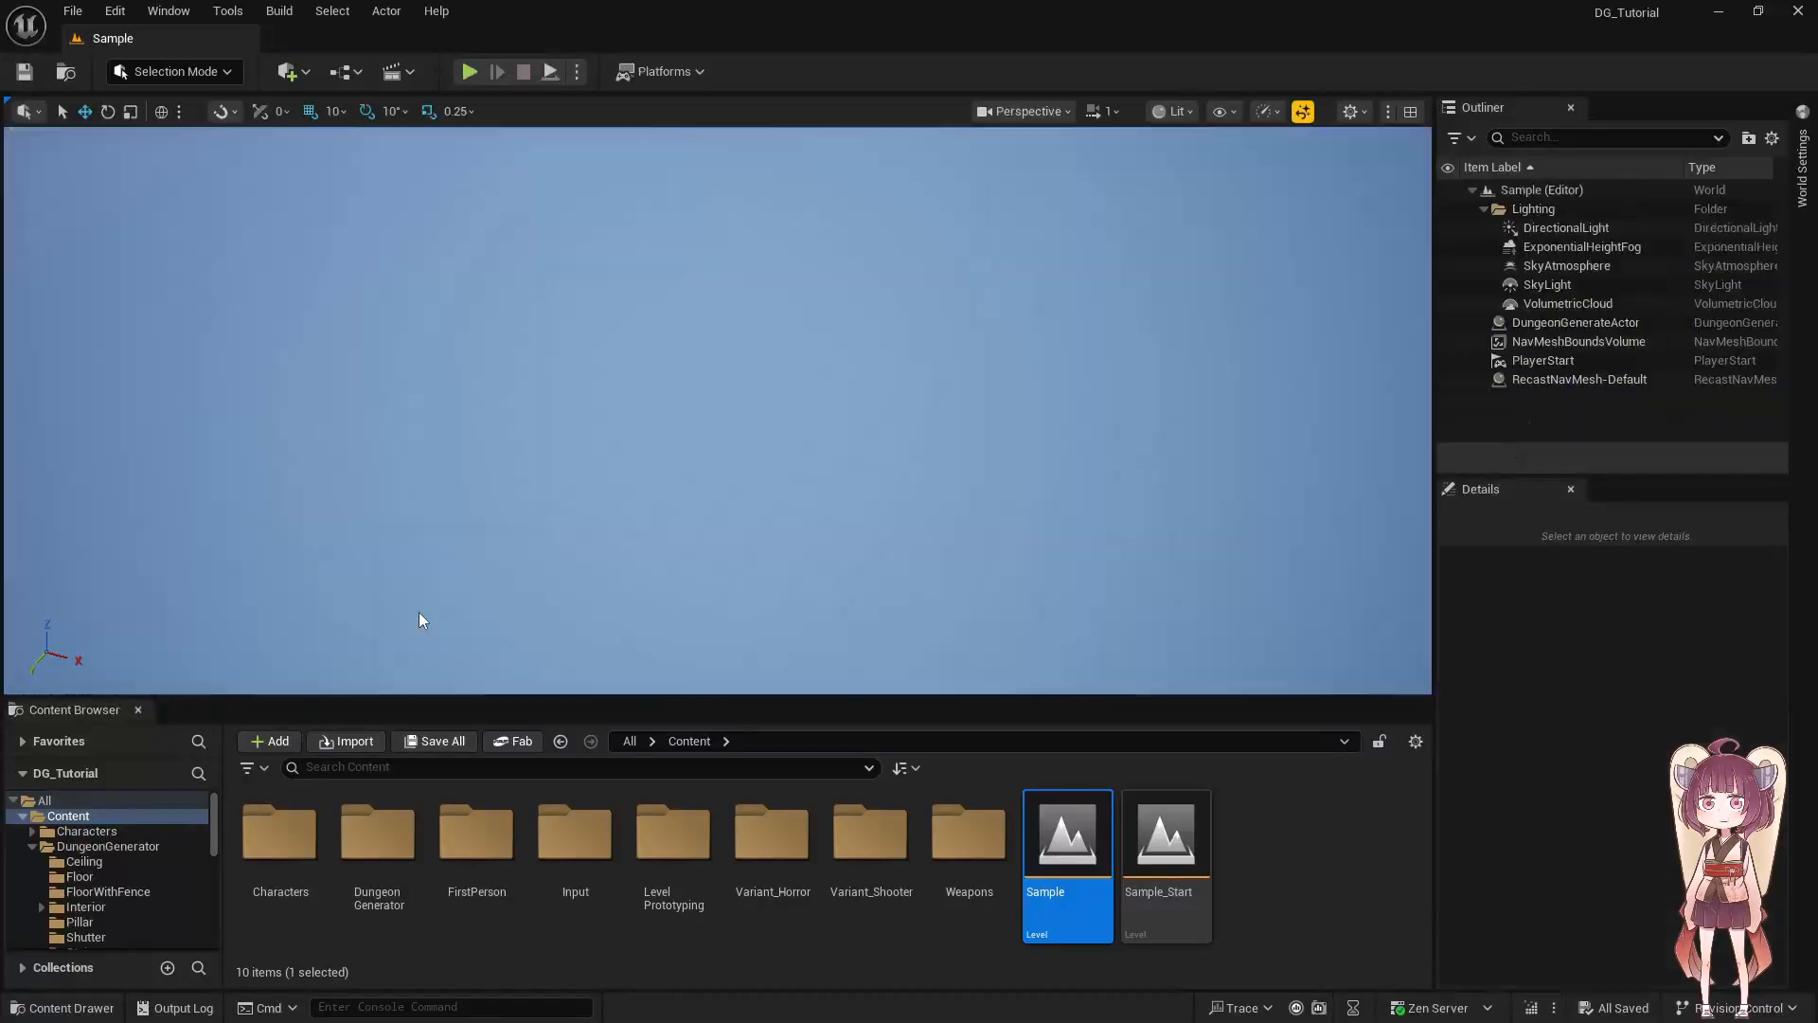
# - Reopen Sample_Start and place the DungeonWallWindow_join mesh from the Wall2 folder on the floor at about X 520, Y 890, Z 20
pyautogui.doubleClick(1165, 834)
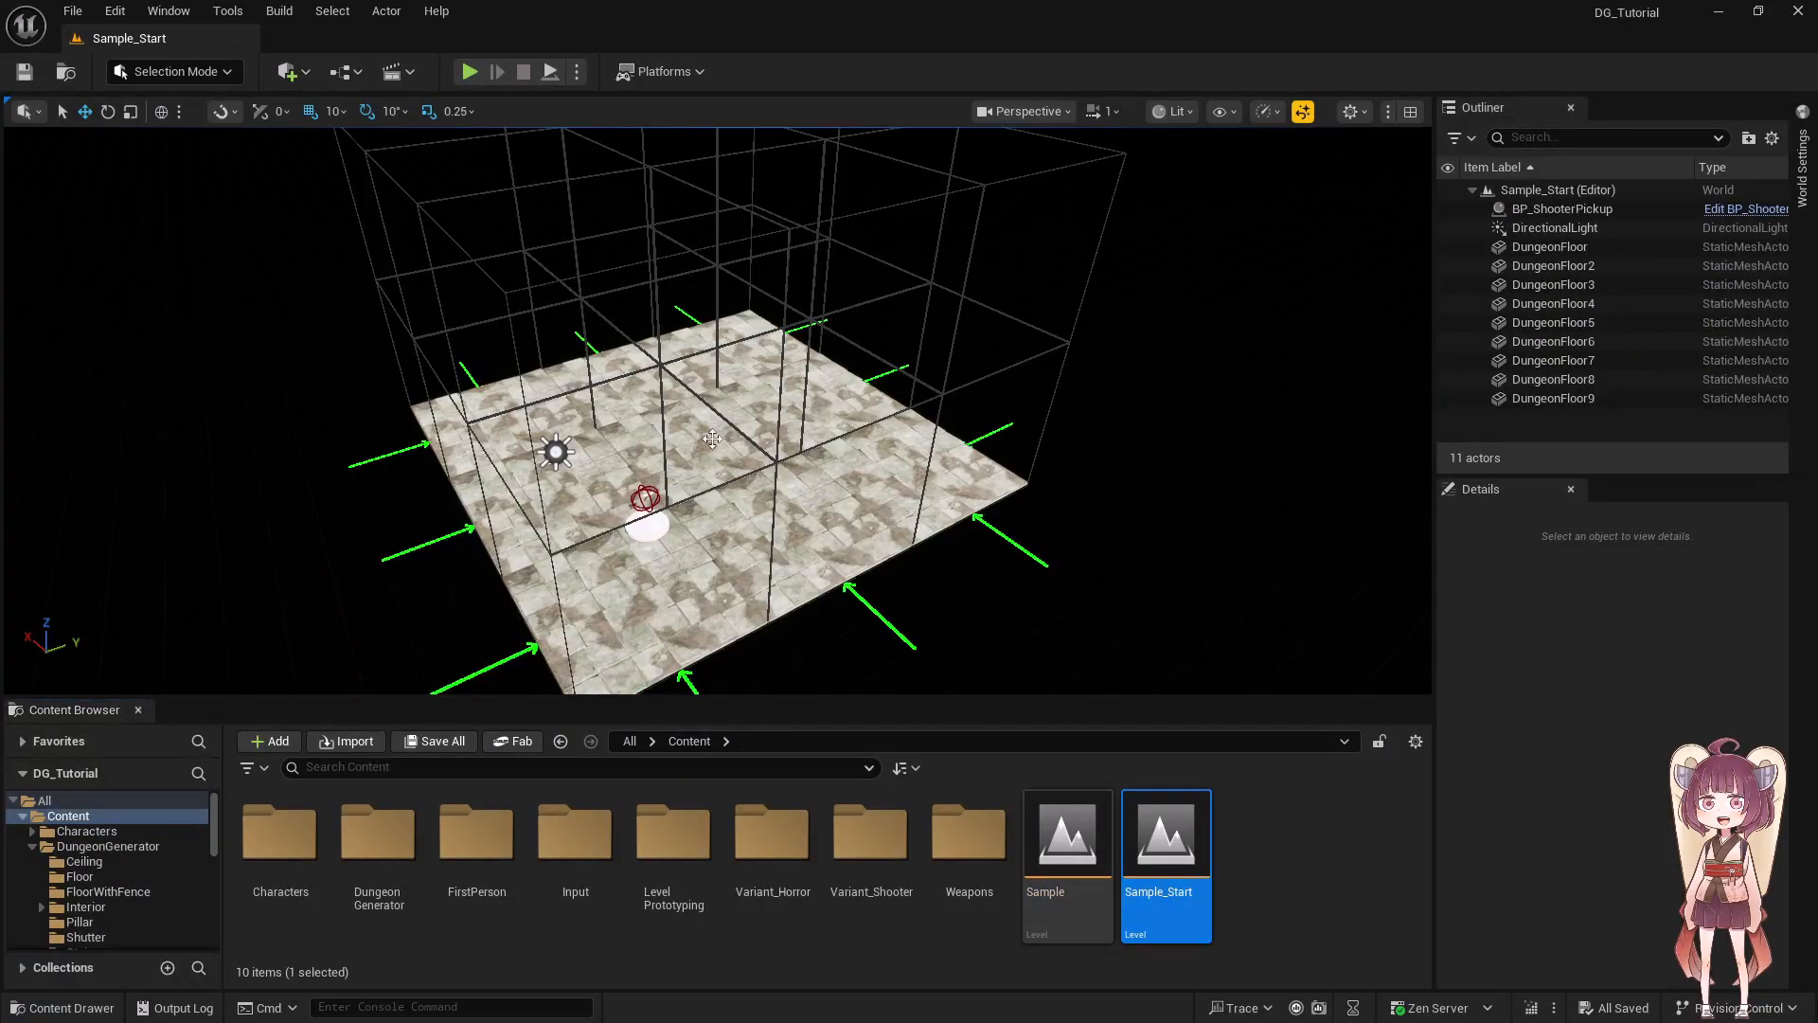
pyautogui.click(712, 439)
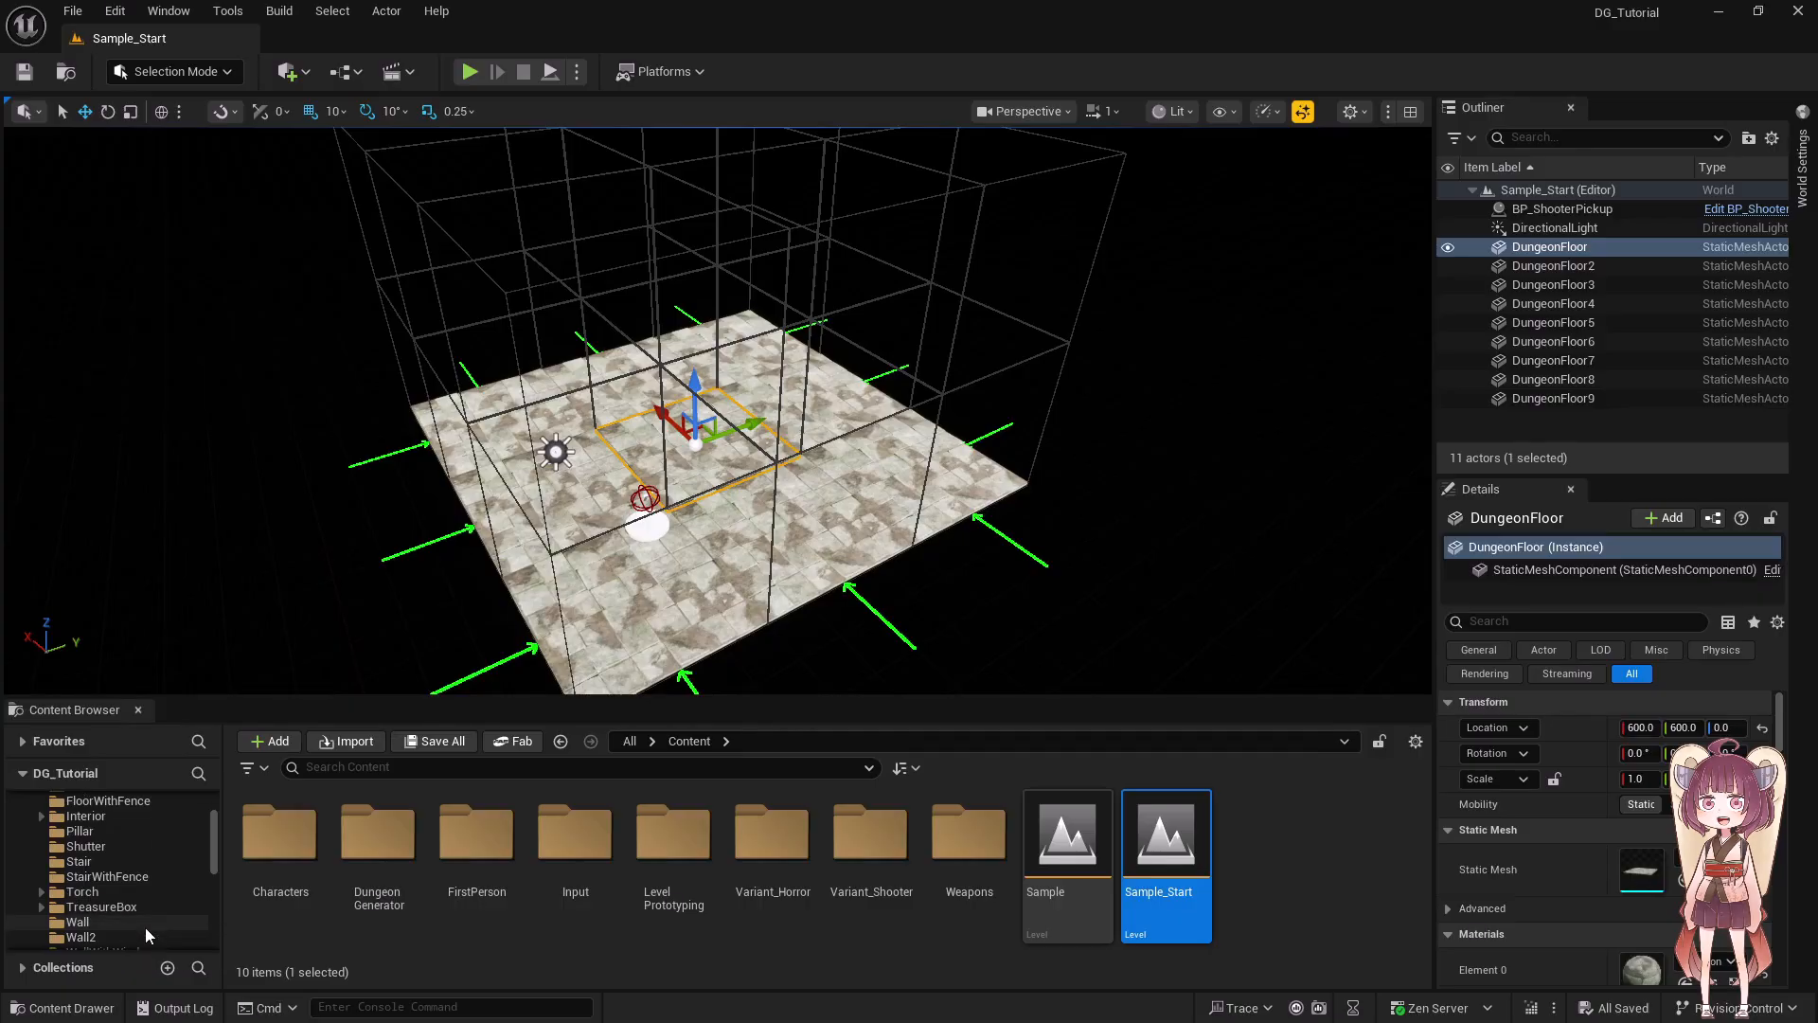
pyautogui.click(109, 935)
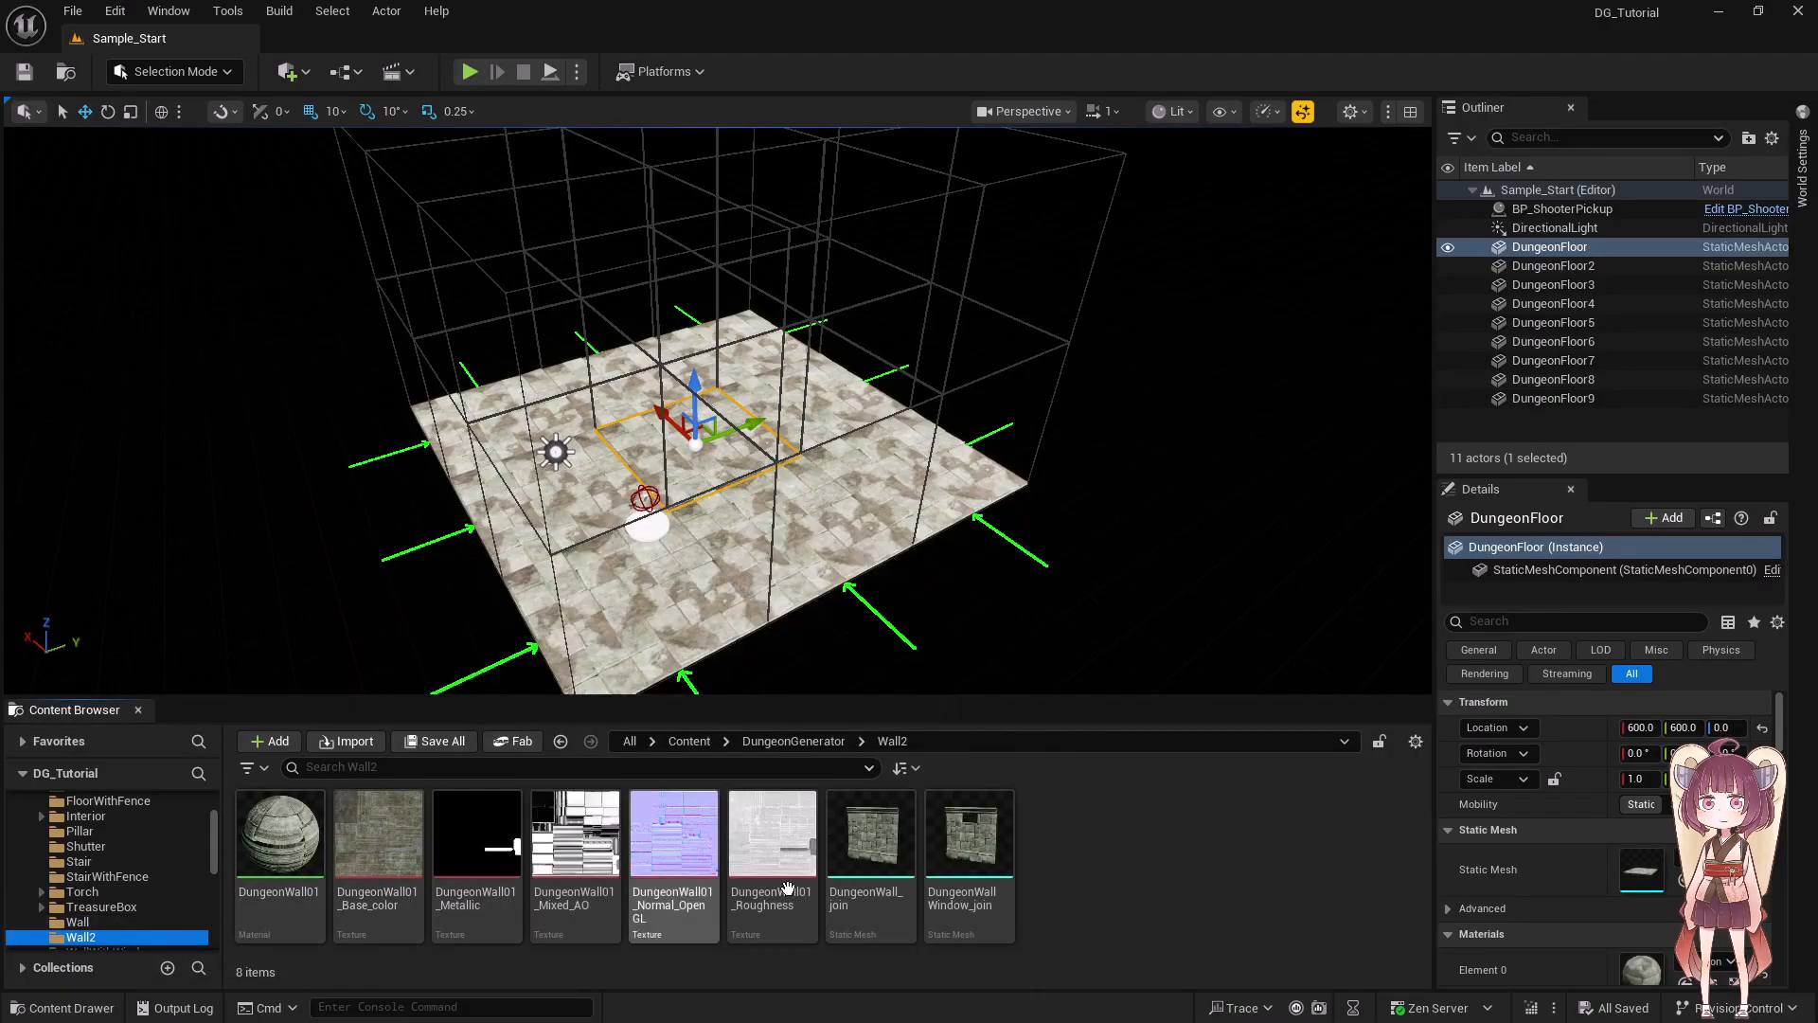
pyautogui.moveTo(982, 863); pyautogui.dragTo(806, 412)
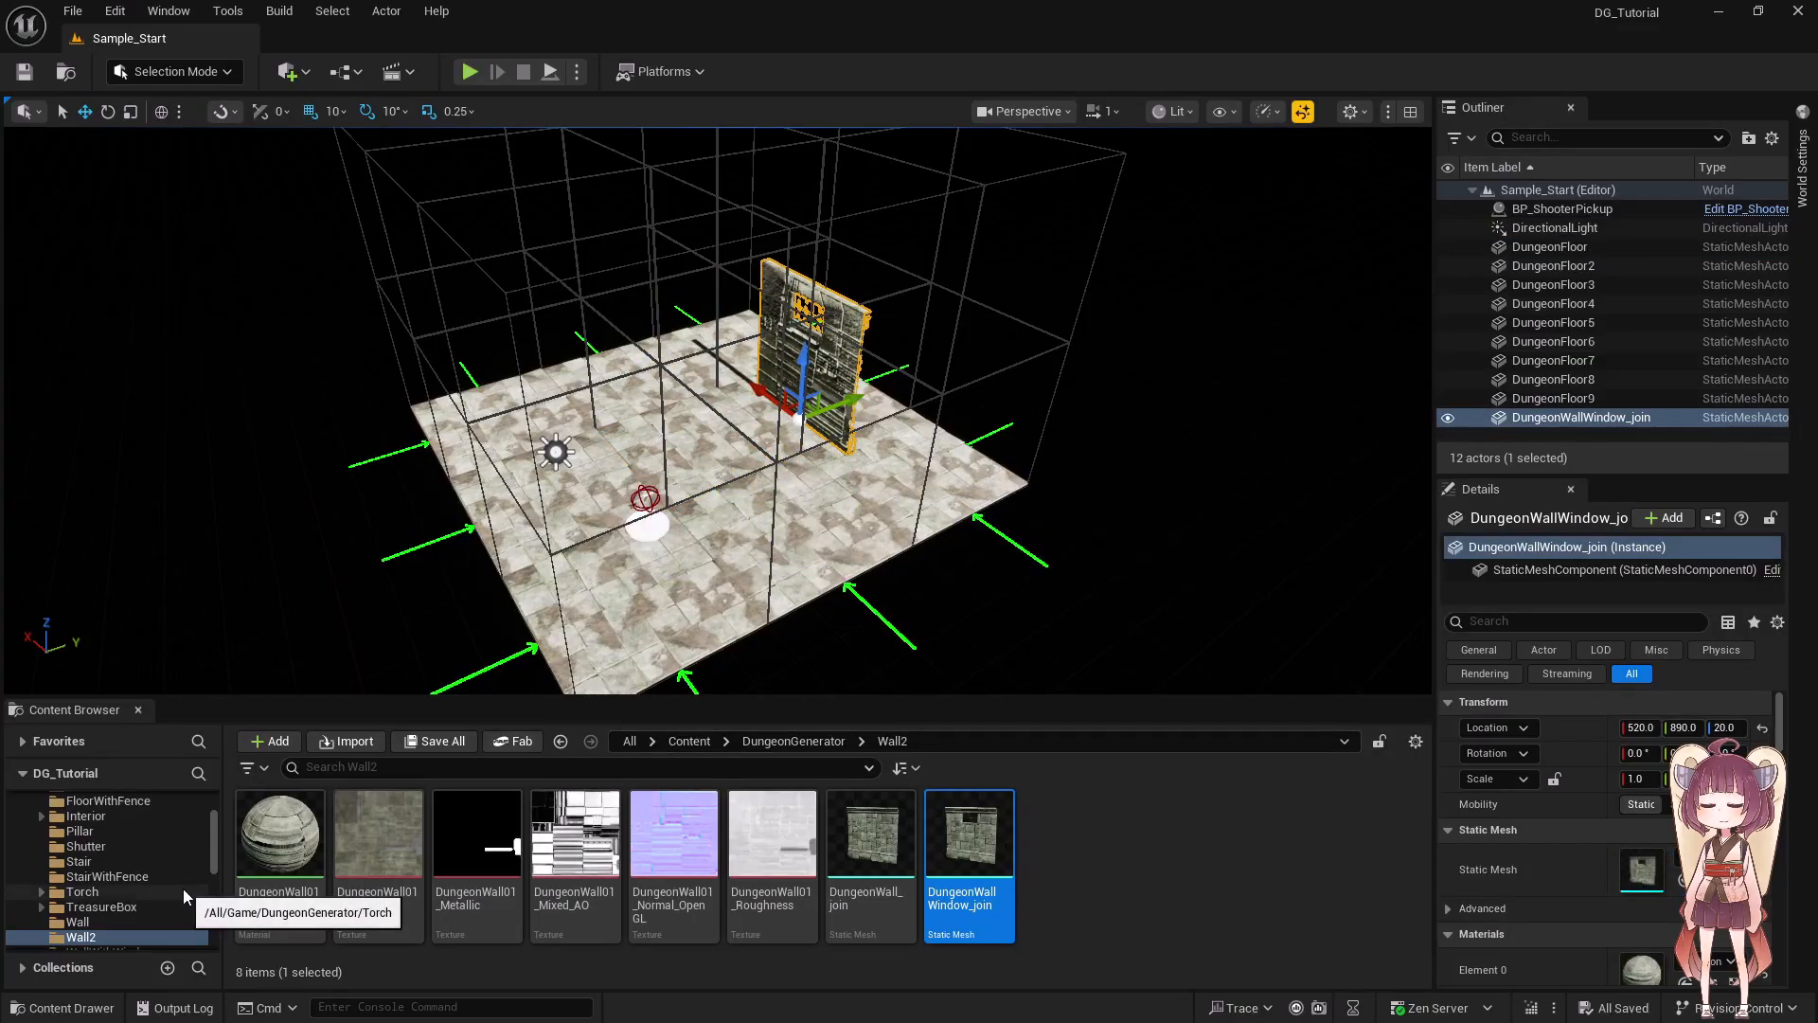
# - Return to the Sample level and play-test the dungeon to inspect the added window wall in the start room
pyautogui.click(152, 849)
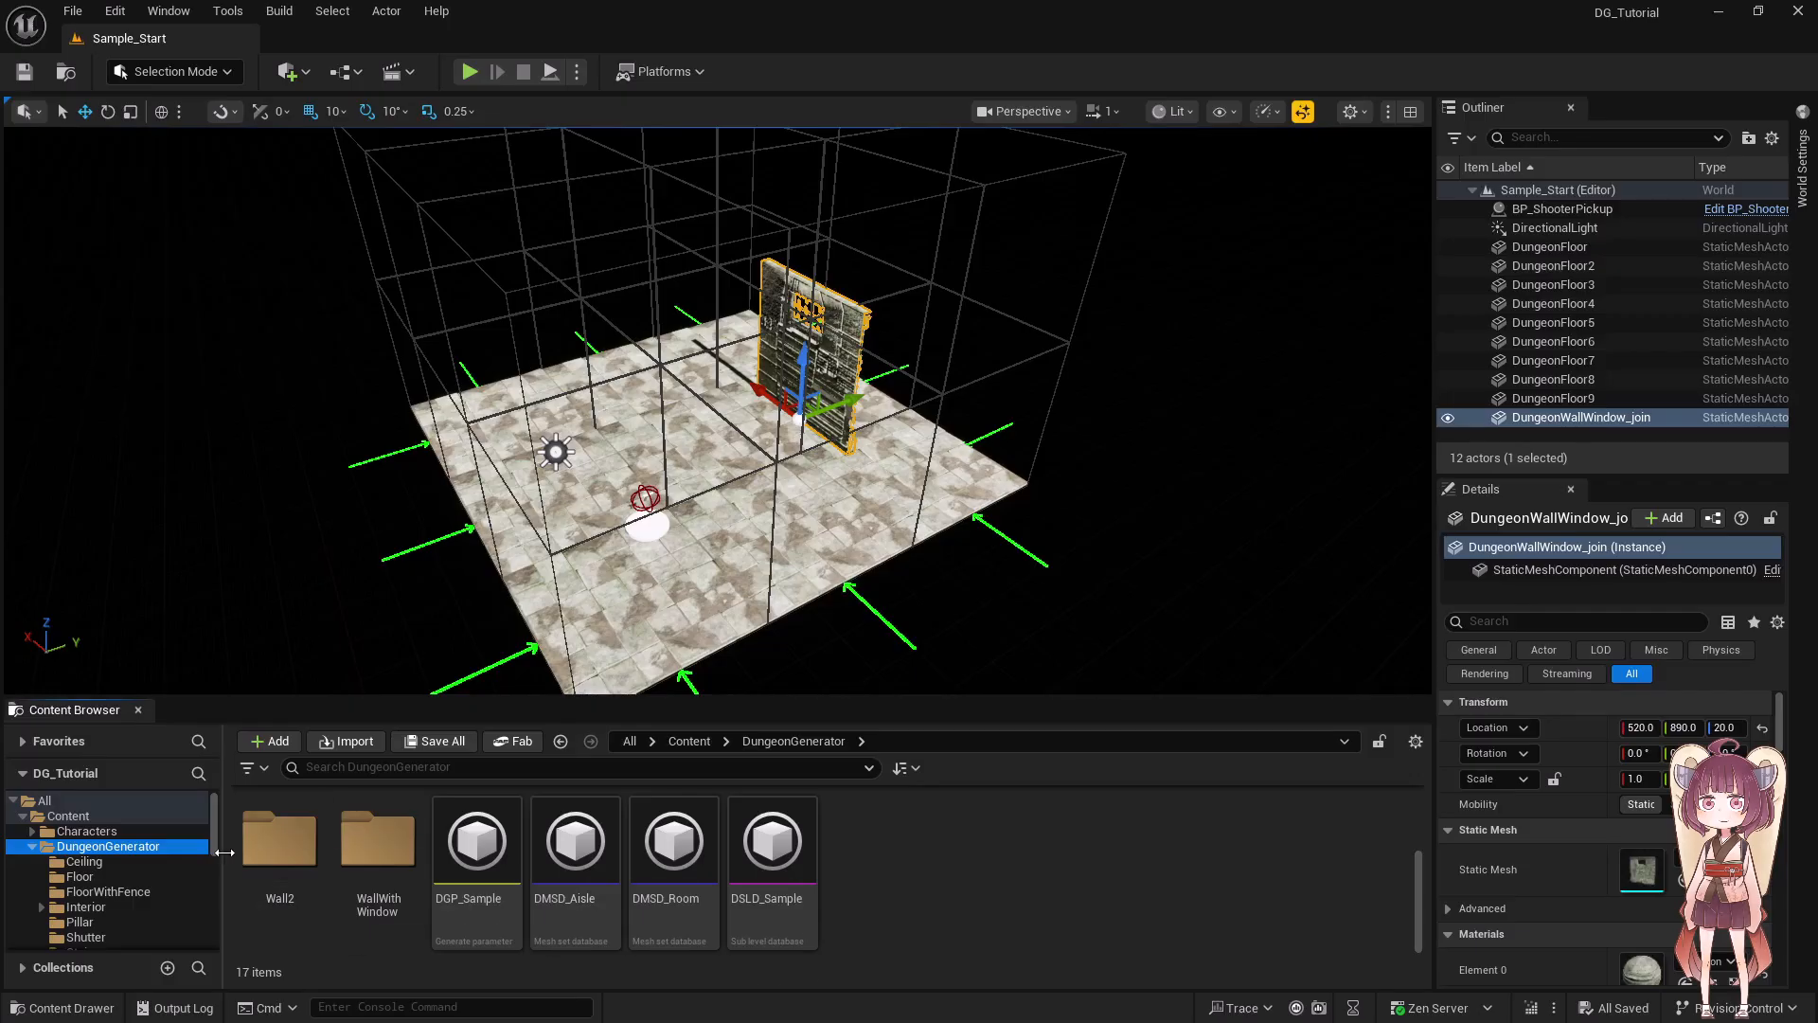
pyautogui.click(159, 820)
pyautogui.doubleClick(1066, 838)
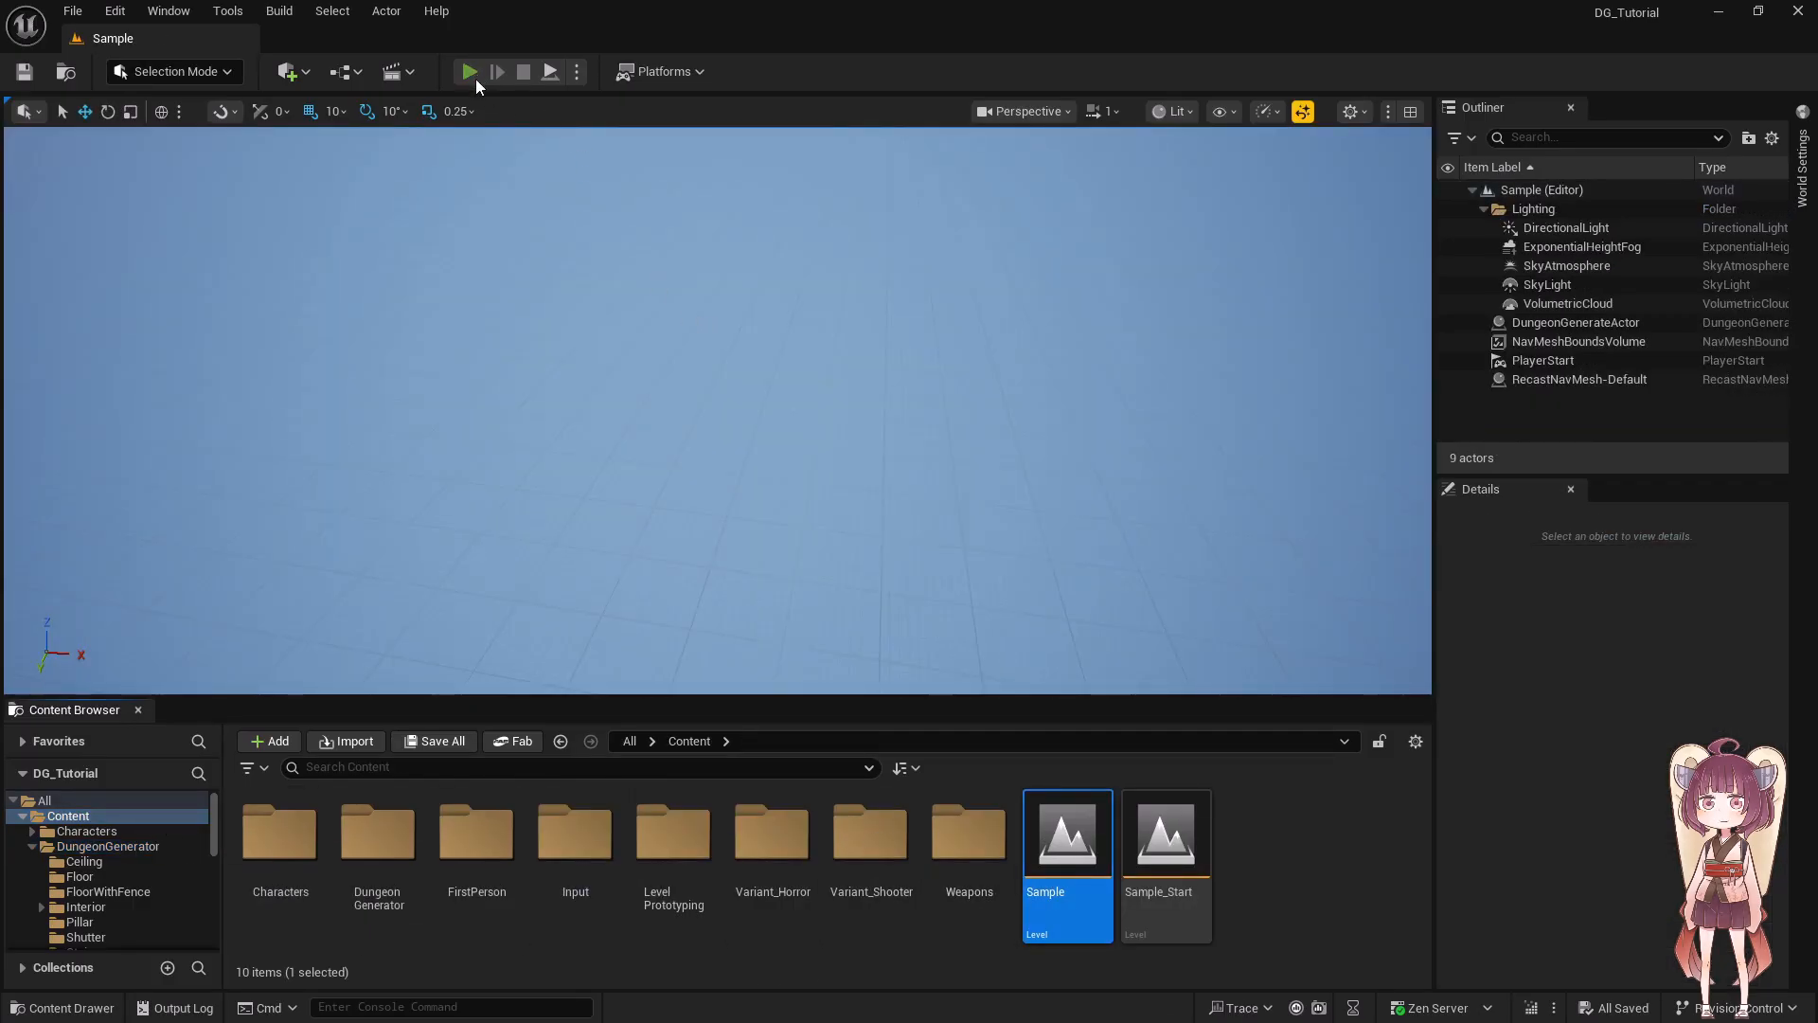
pyautogui.click(470, 72)
pyautogui.click(691, 355)
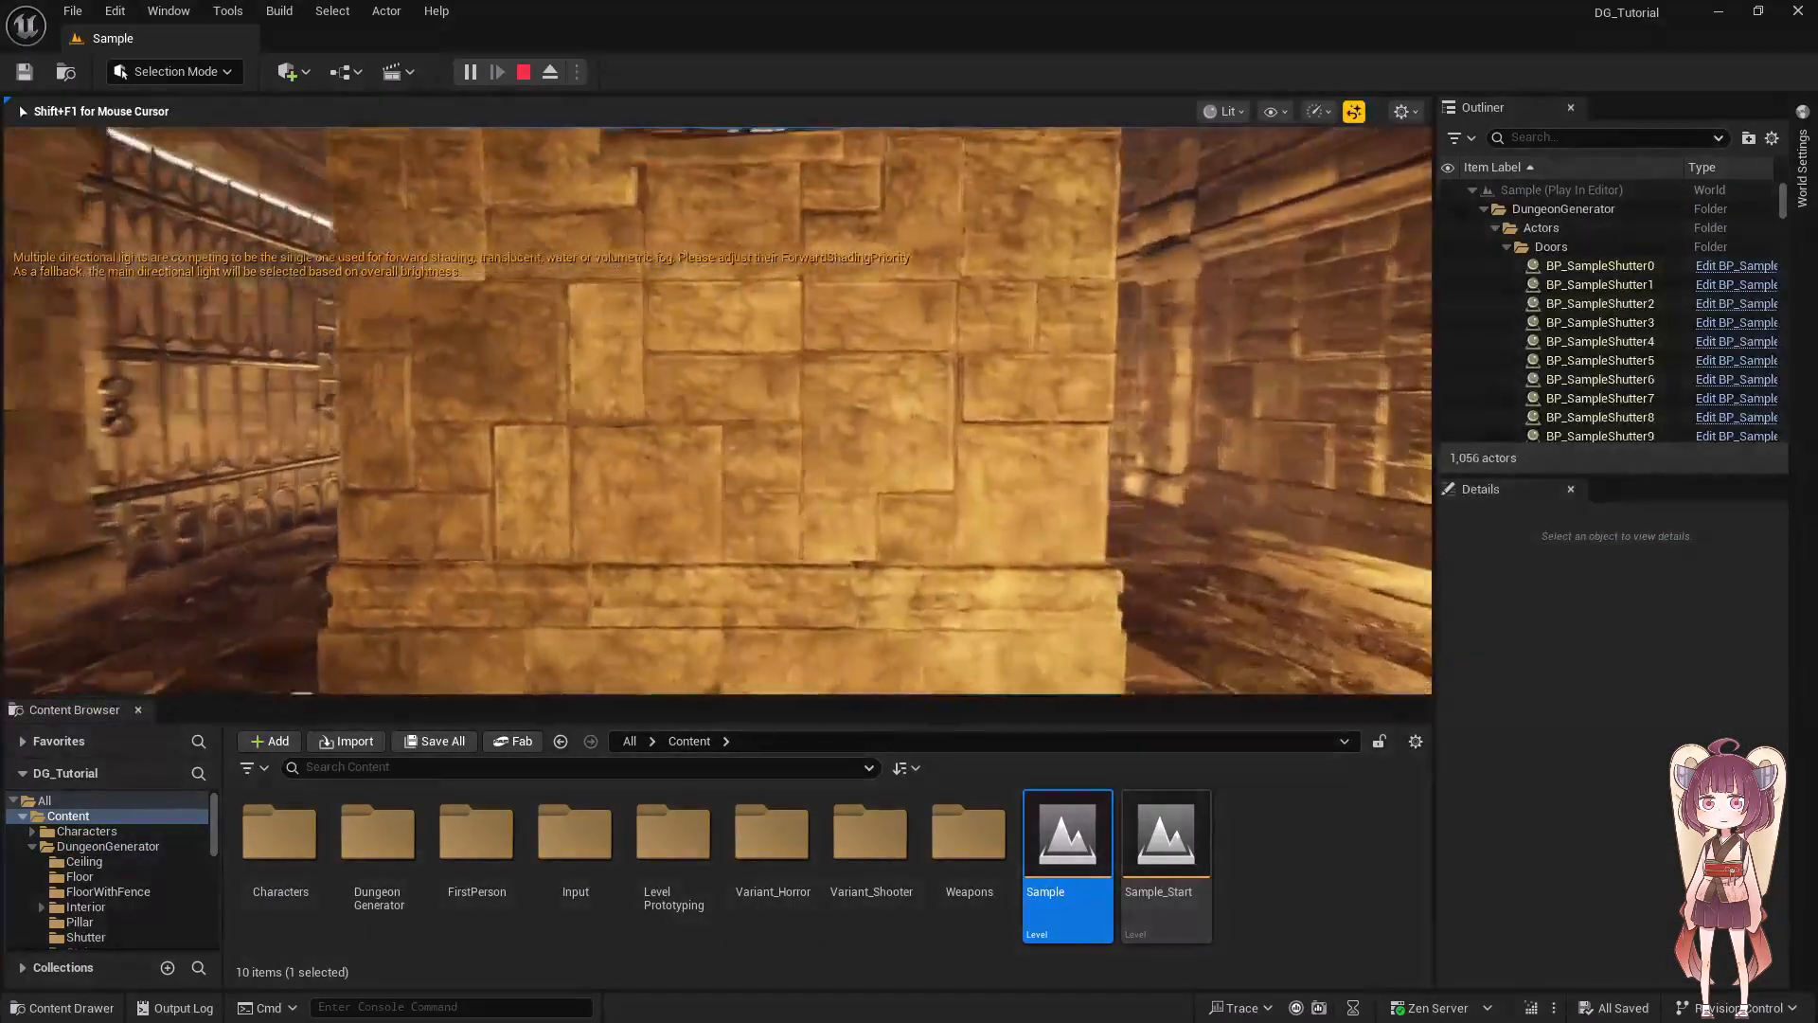
pyautogui.press('w')
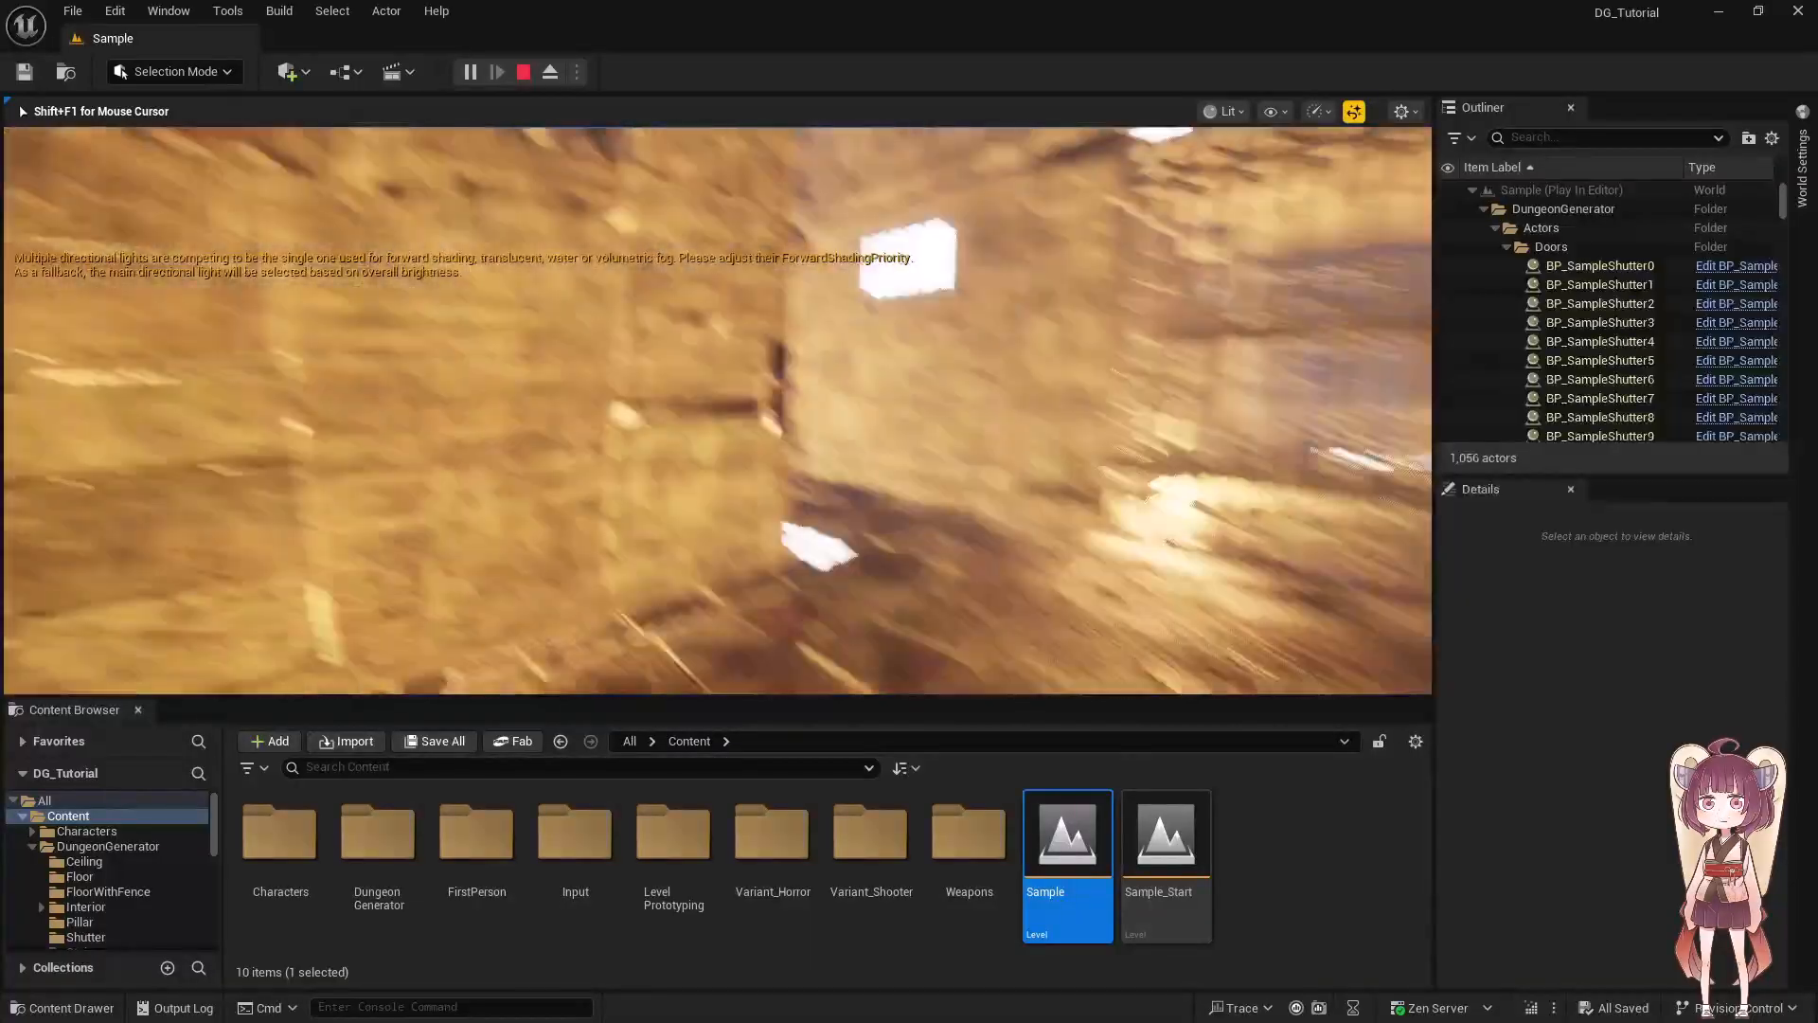
pyautogui.press('Escape')
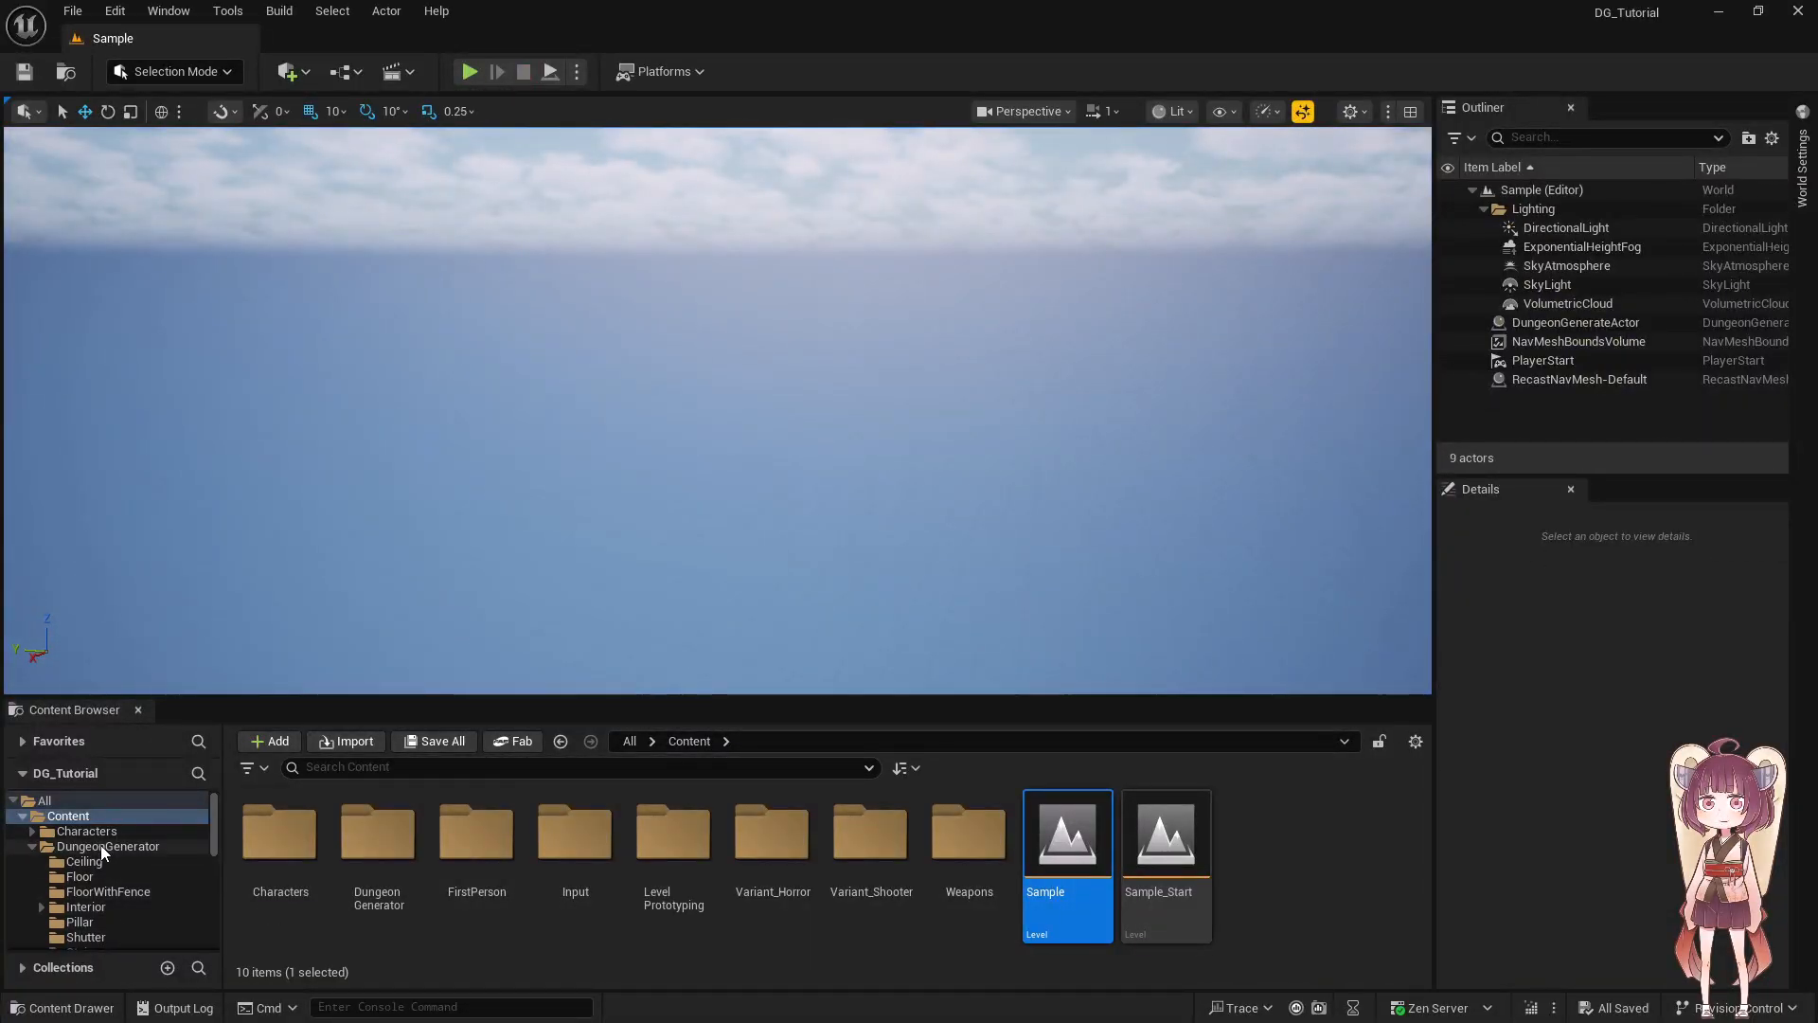
# - Assign Sample_Start as the Goal Room level path in DSLD_Sample and close the asset editor
pyautogui.click(105, 846)
pyautogui.scroll(-3, 719, 861)
pyautogui.doubleClick(771, 843)
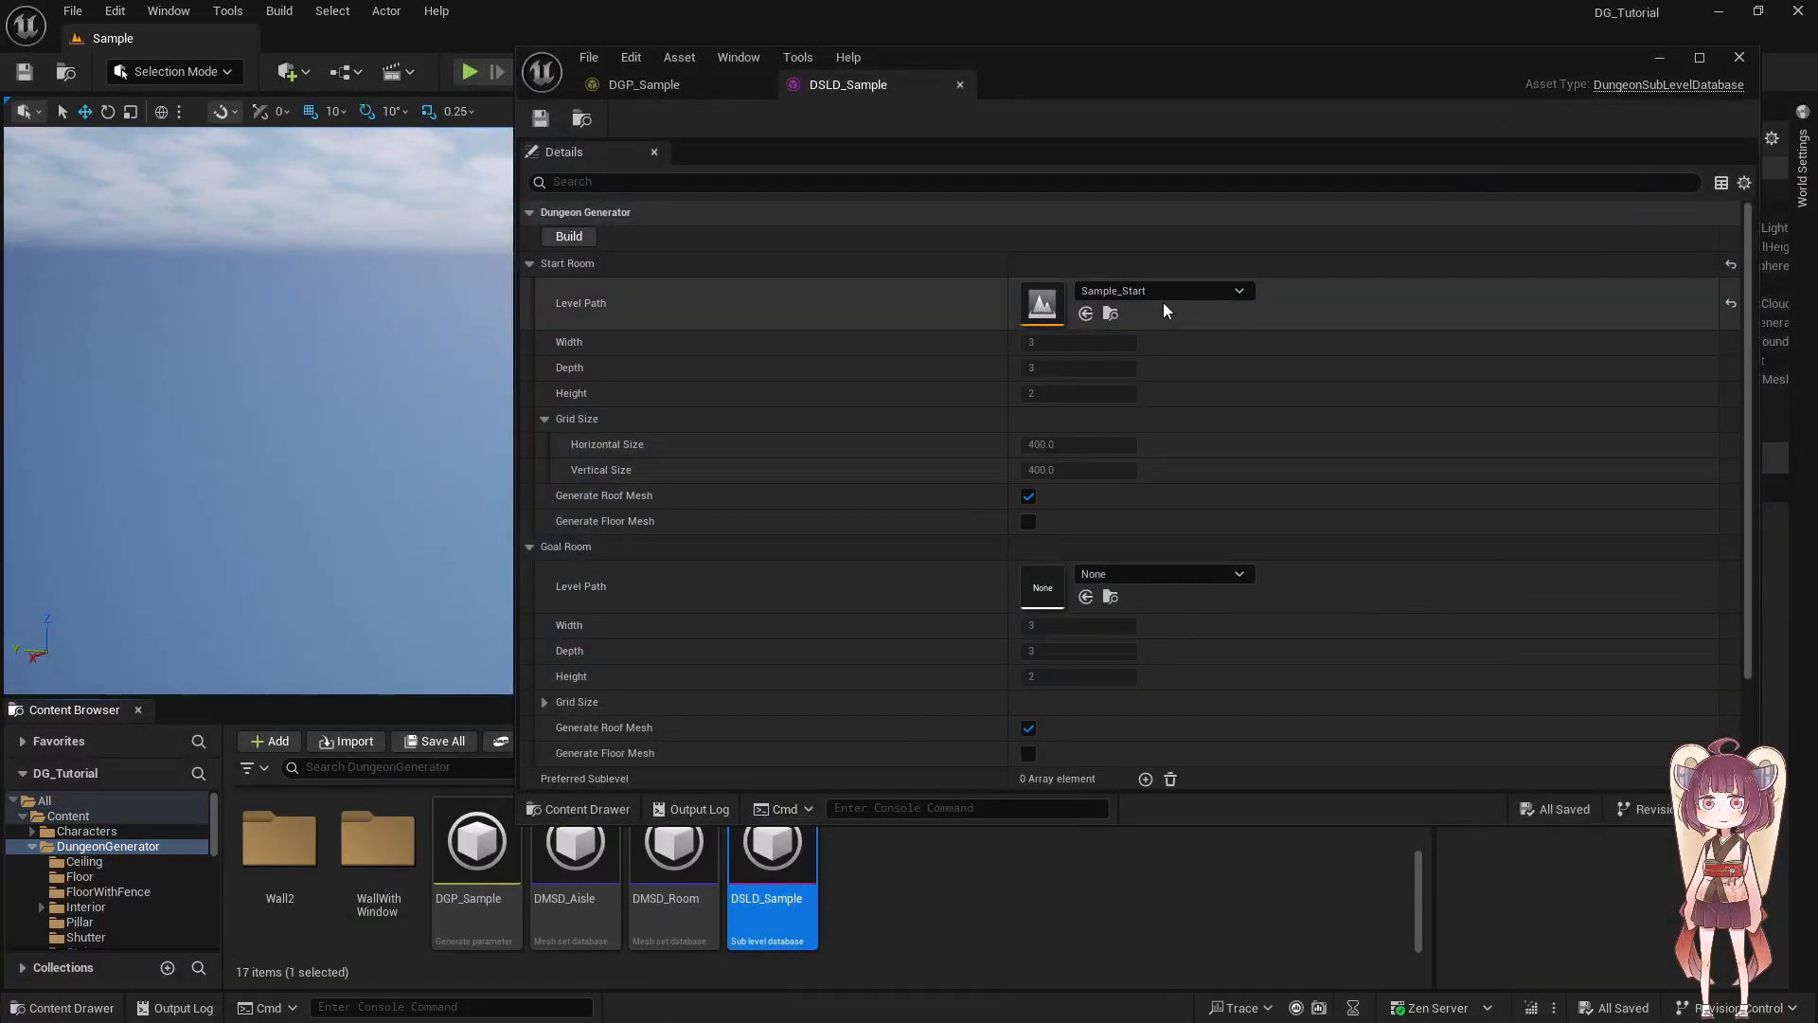
pyautogui.click(89, 816)
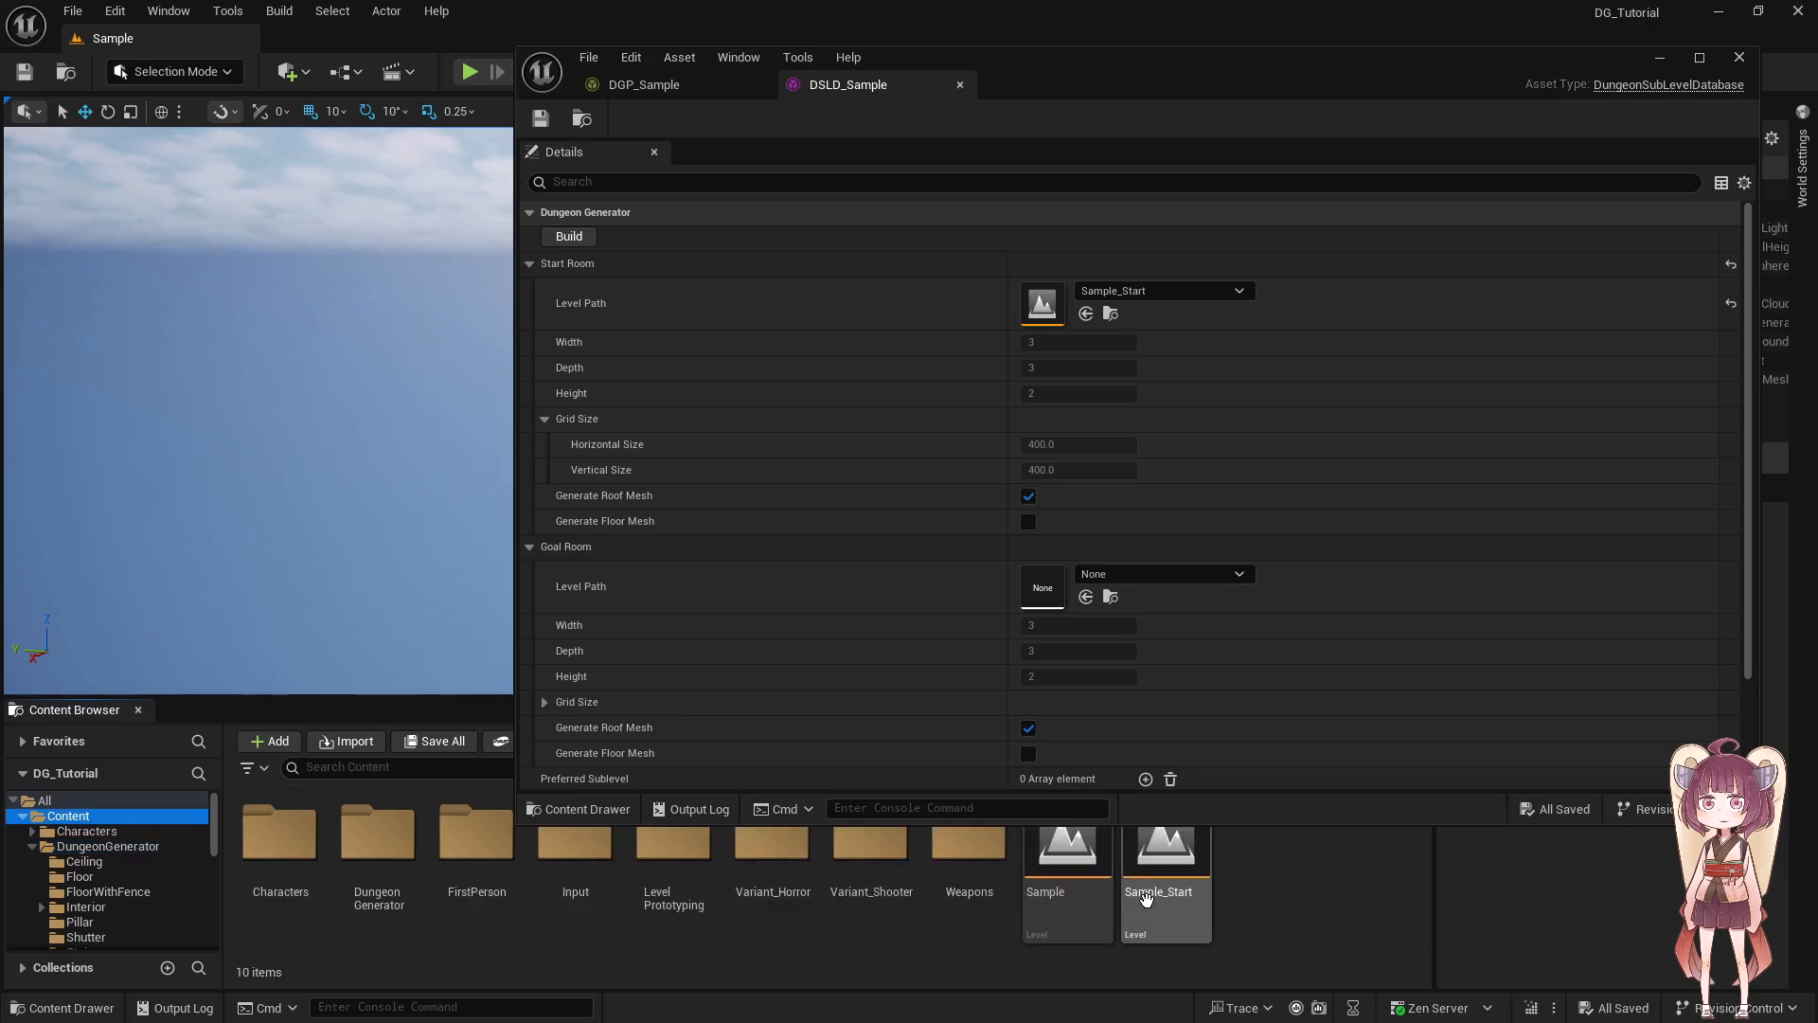
pyautogui.moveTo(1165, 862); pyautogui.dragTo(1070, 606)
pyautogui.scroll(-3, 1089, 568)
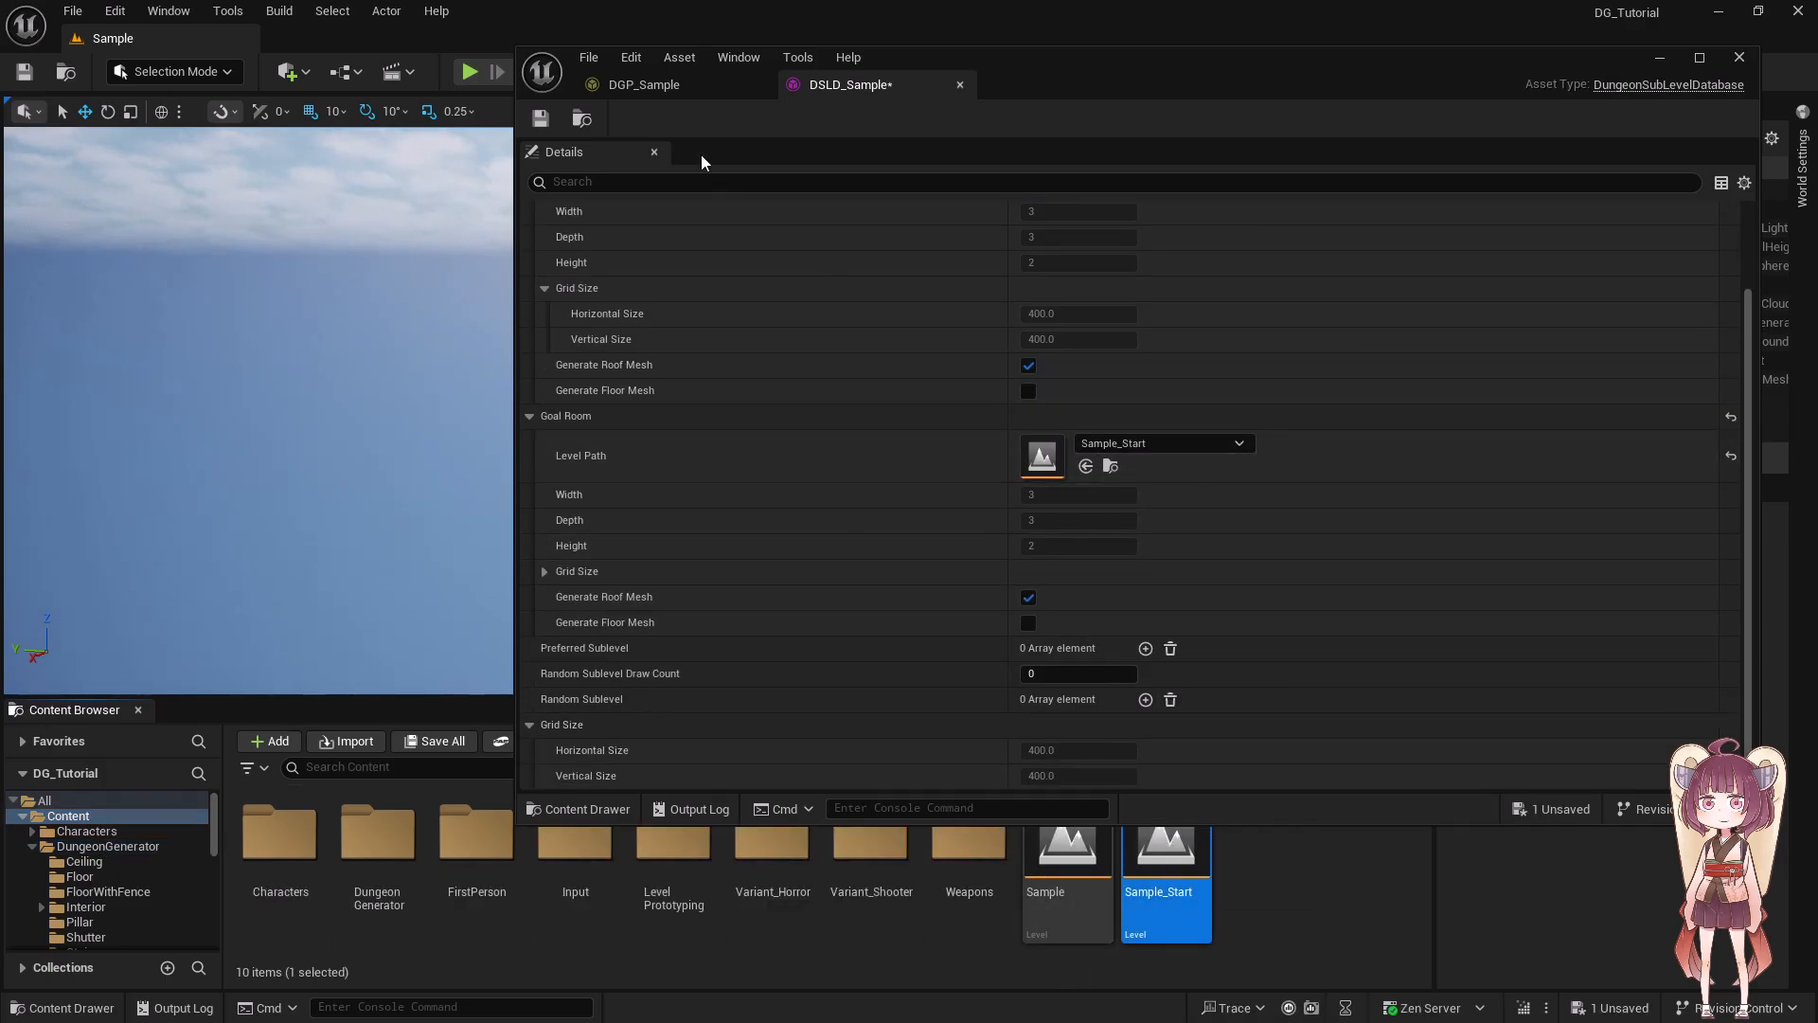
pyautogui.scroll(3, 640, 345)
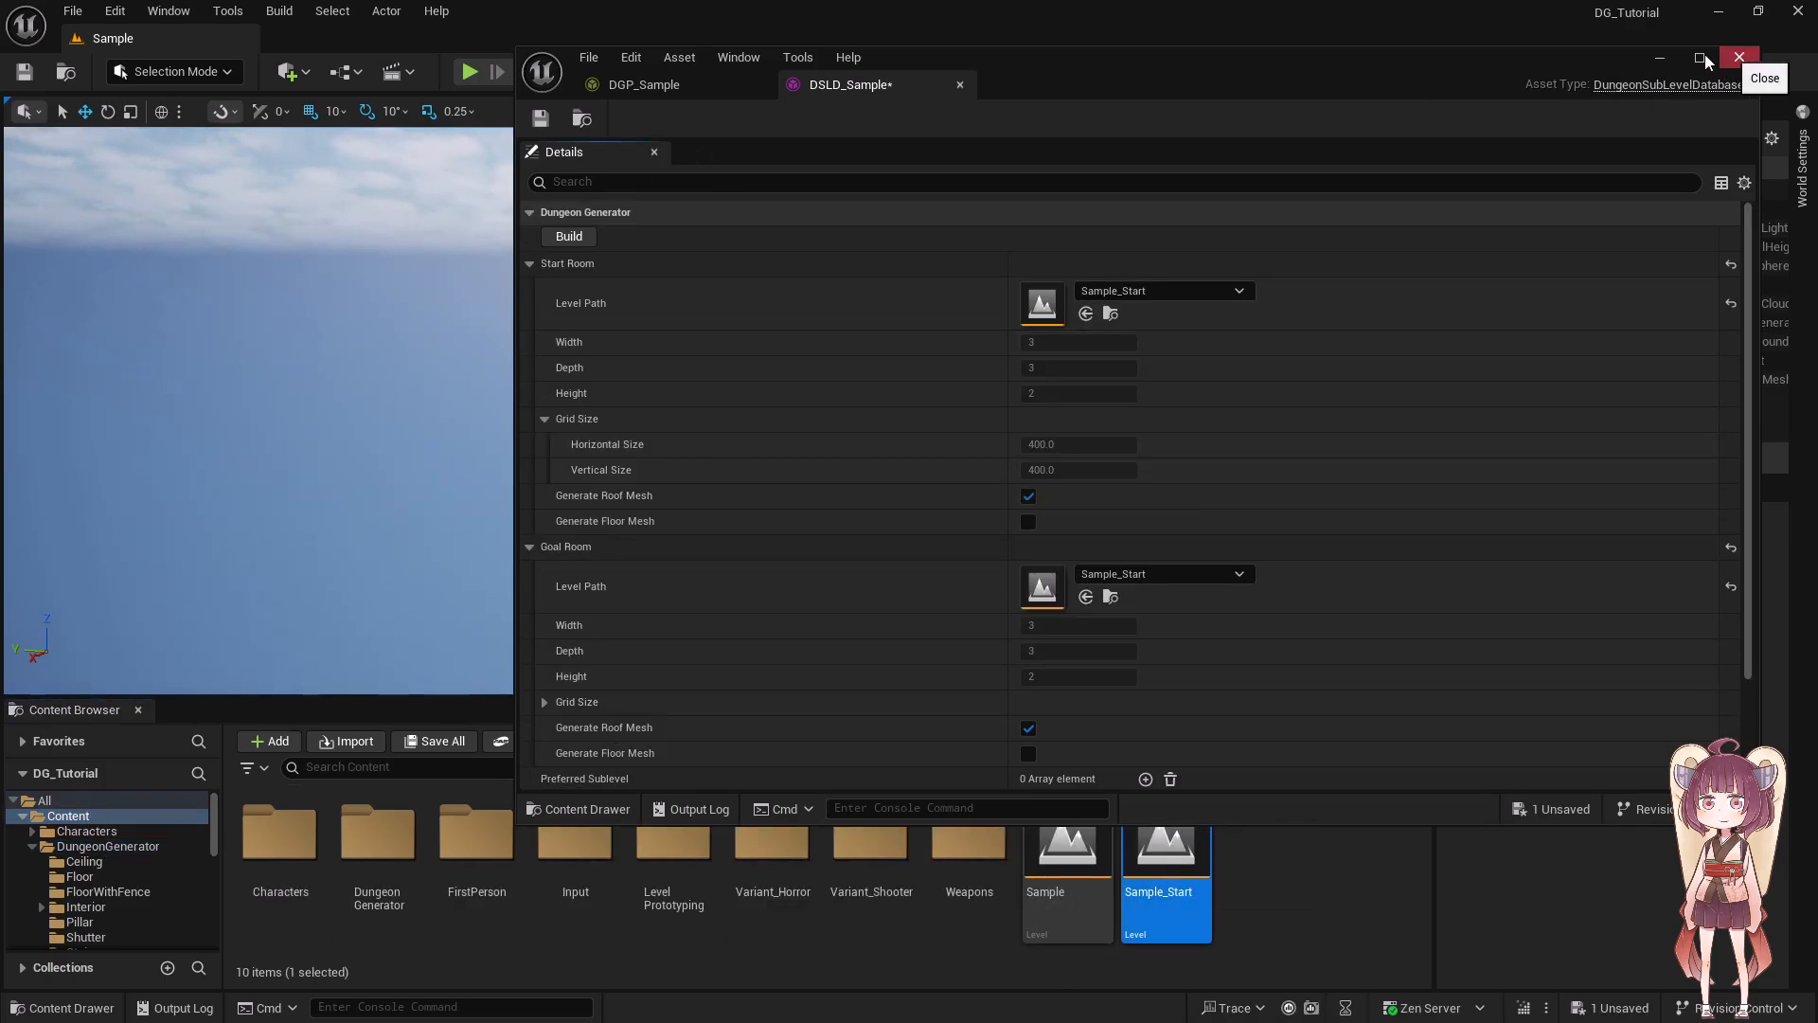
pyautogui.click(1739, 57)
# - Set Number Of Candidate Rooms to 3 in DGP_Sample and minimize the asset editor
pyautogui.doubleClick(377, 838)
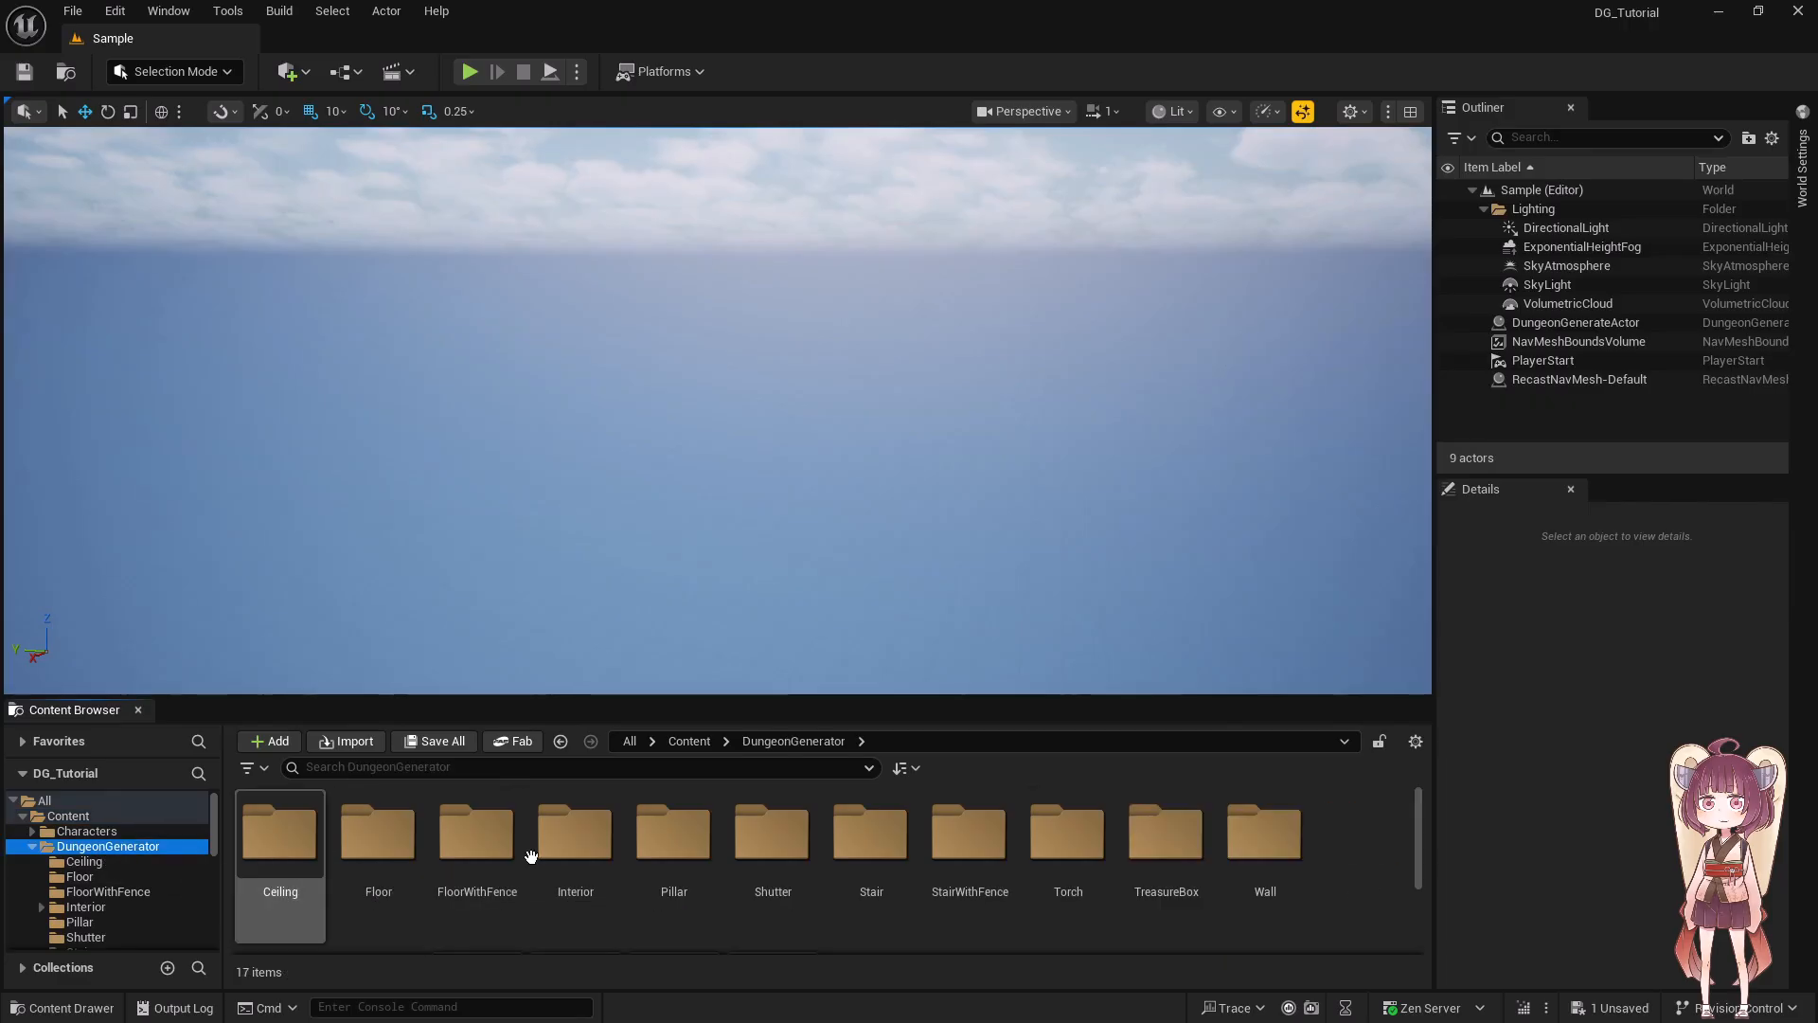
pyautogui.scroll(-3, 473, 862)
pyautogui.doubleClick(476, 841)
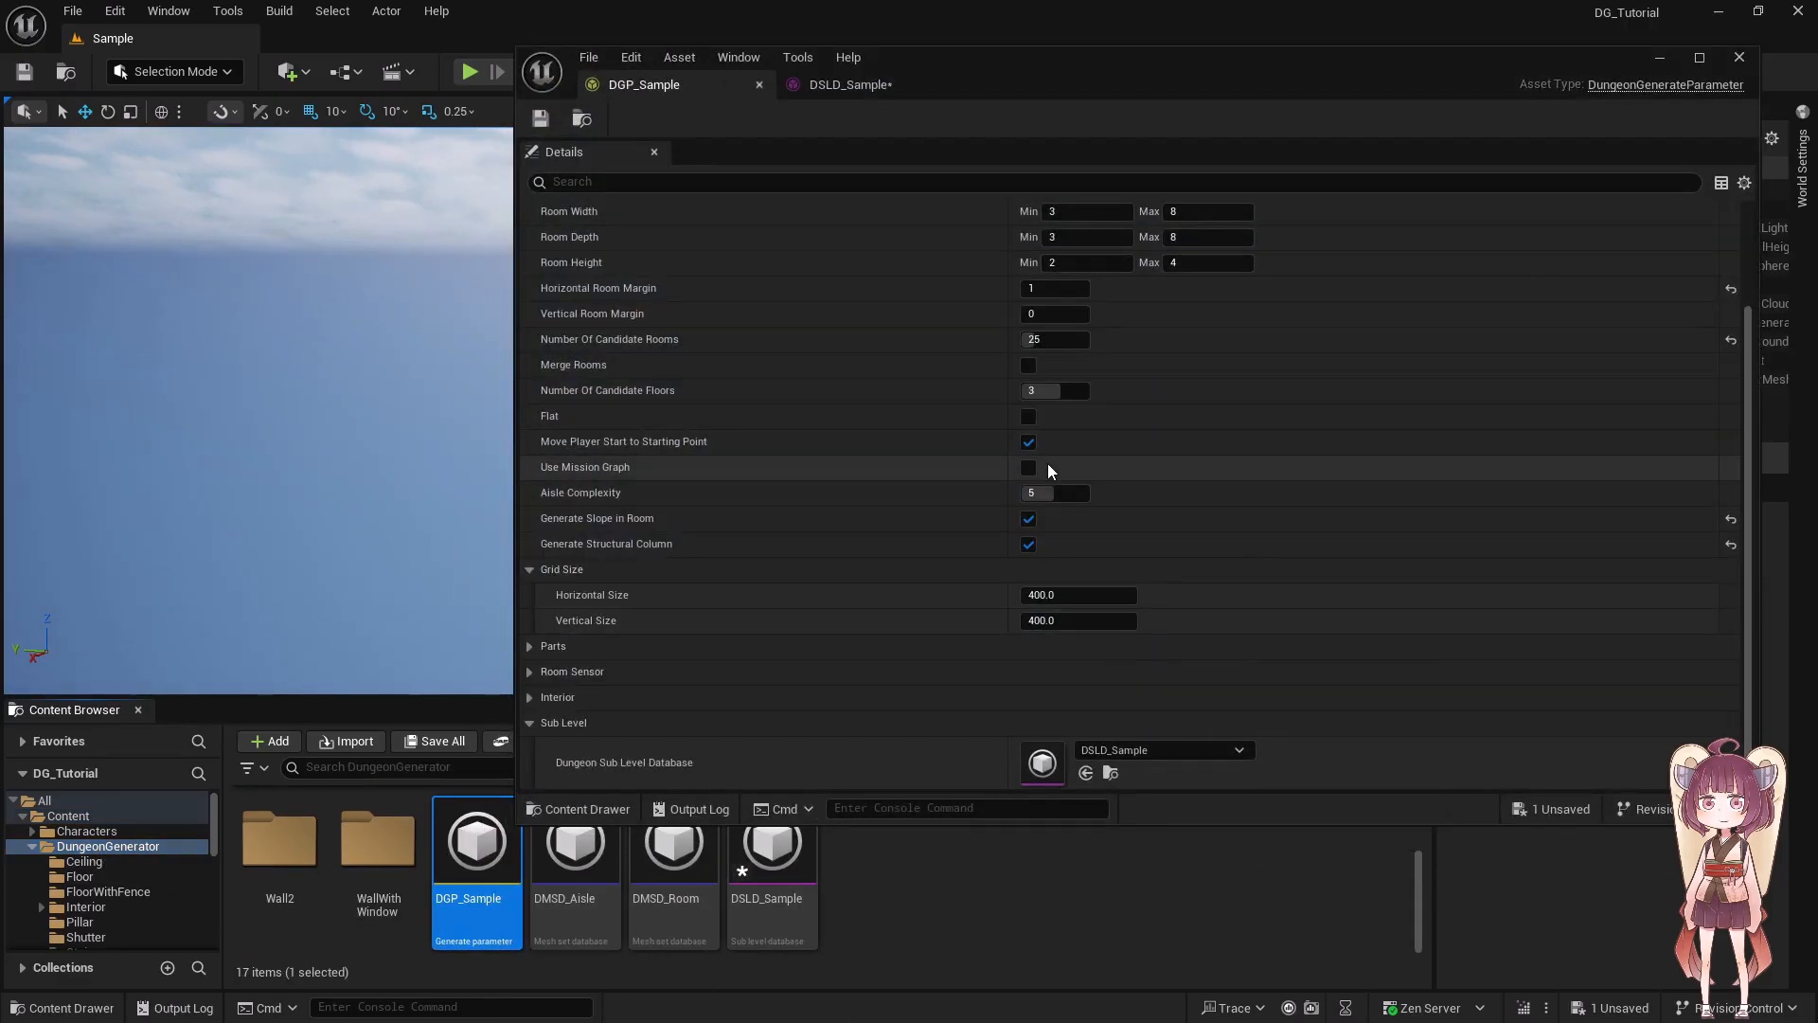
pyautogui.scroll(2, 1037, 474)
pyautogui.click(1049, 402)
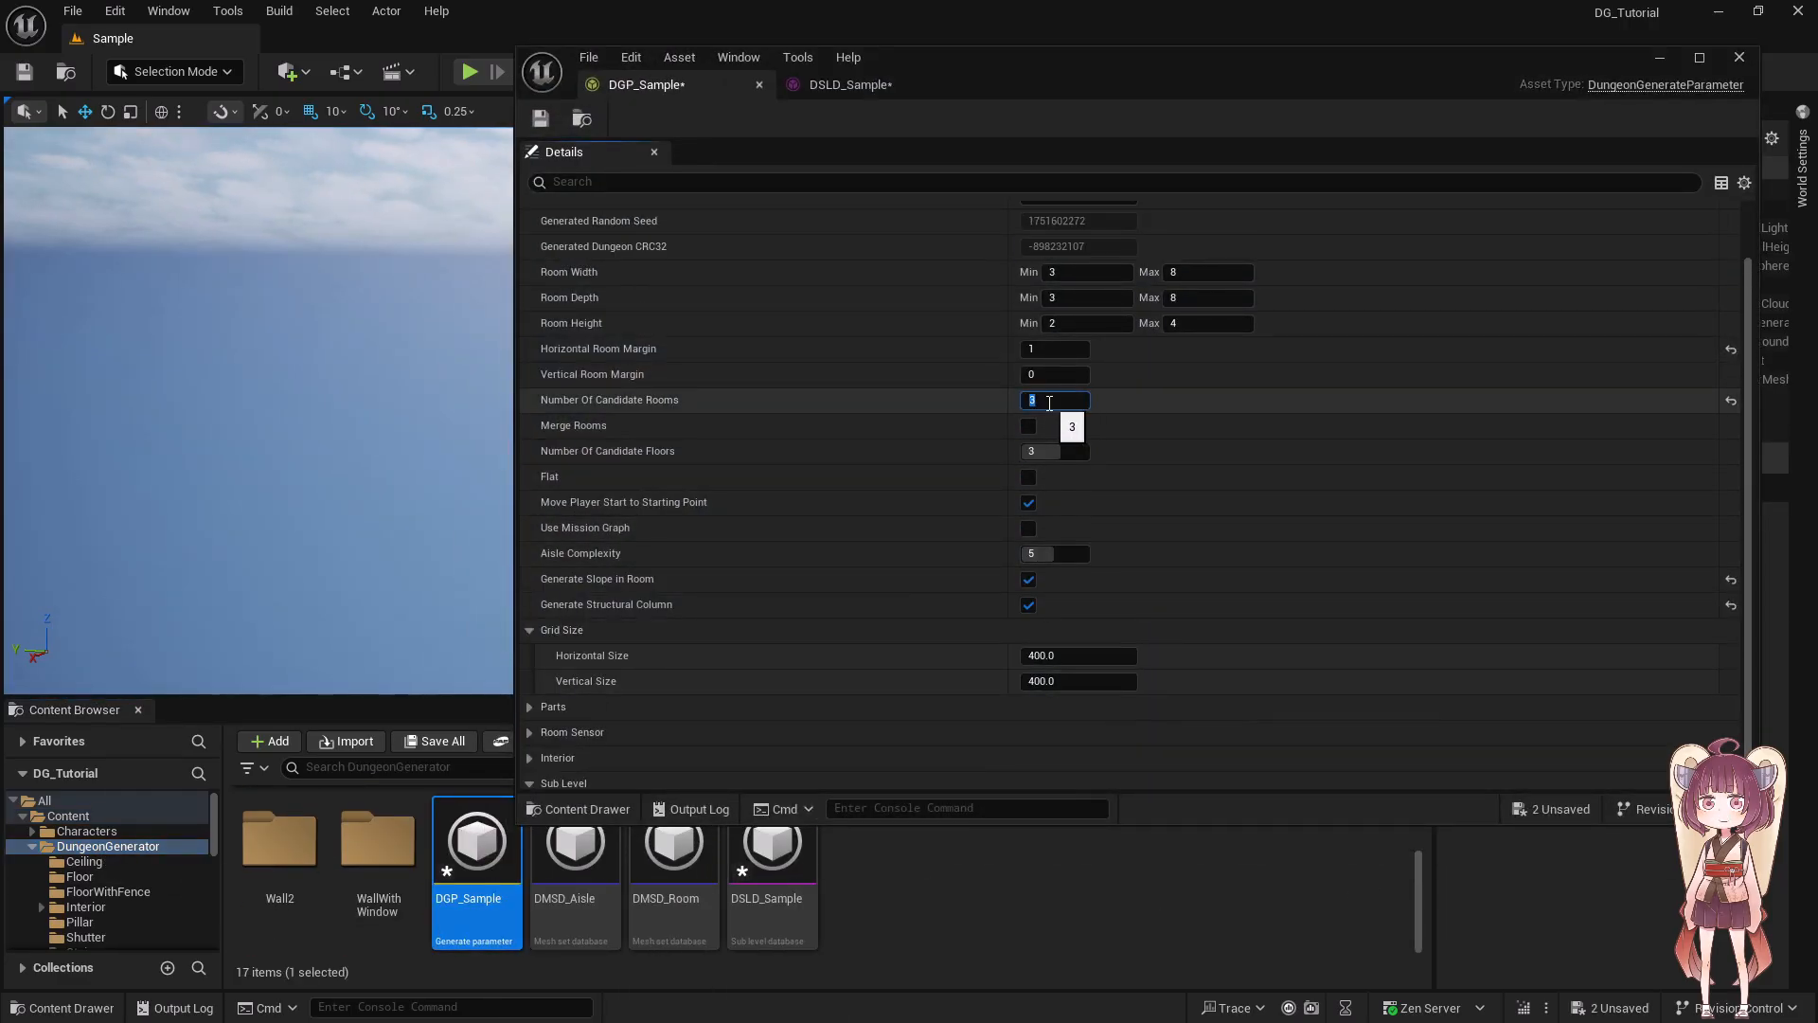
pyautogui.click(1660, 58)
# - Play-test the Sample level and walk through the smaller generated dungeon to inspect its start and goal rooms
pyautogui.hotkey('alt', 'p')
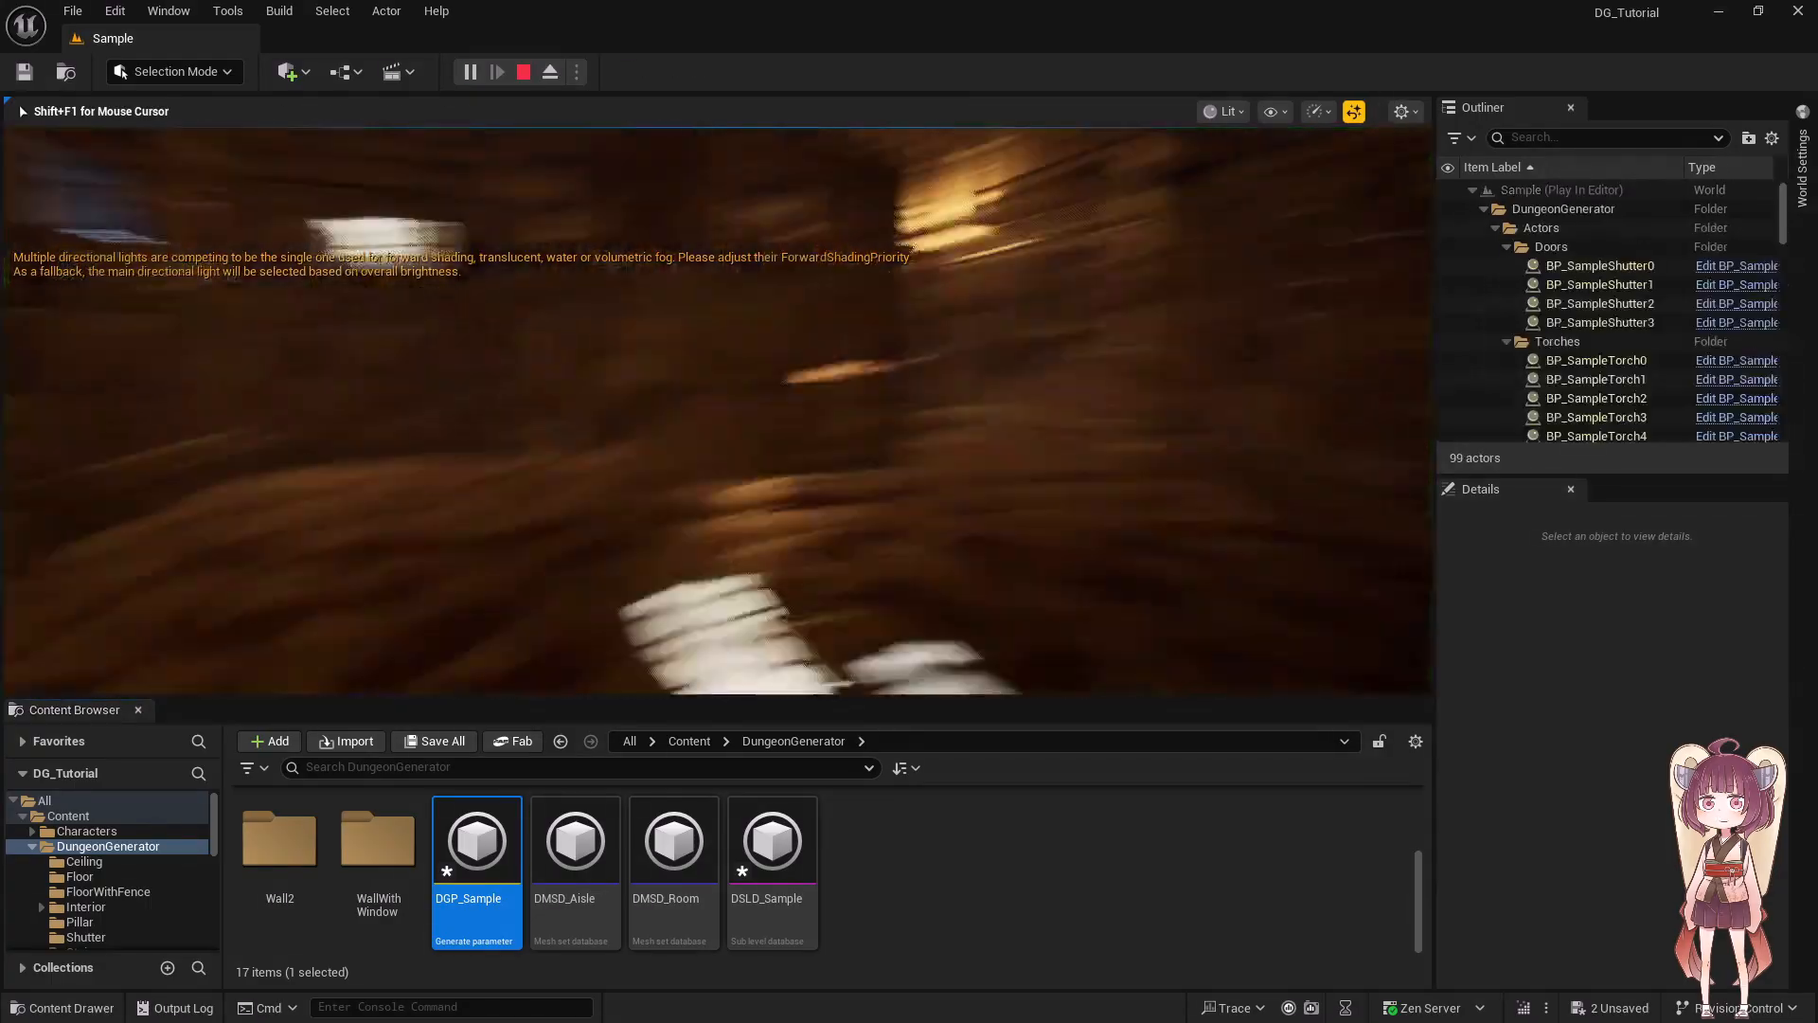
pyautogui.press('w')
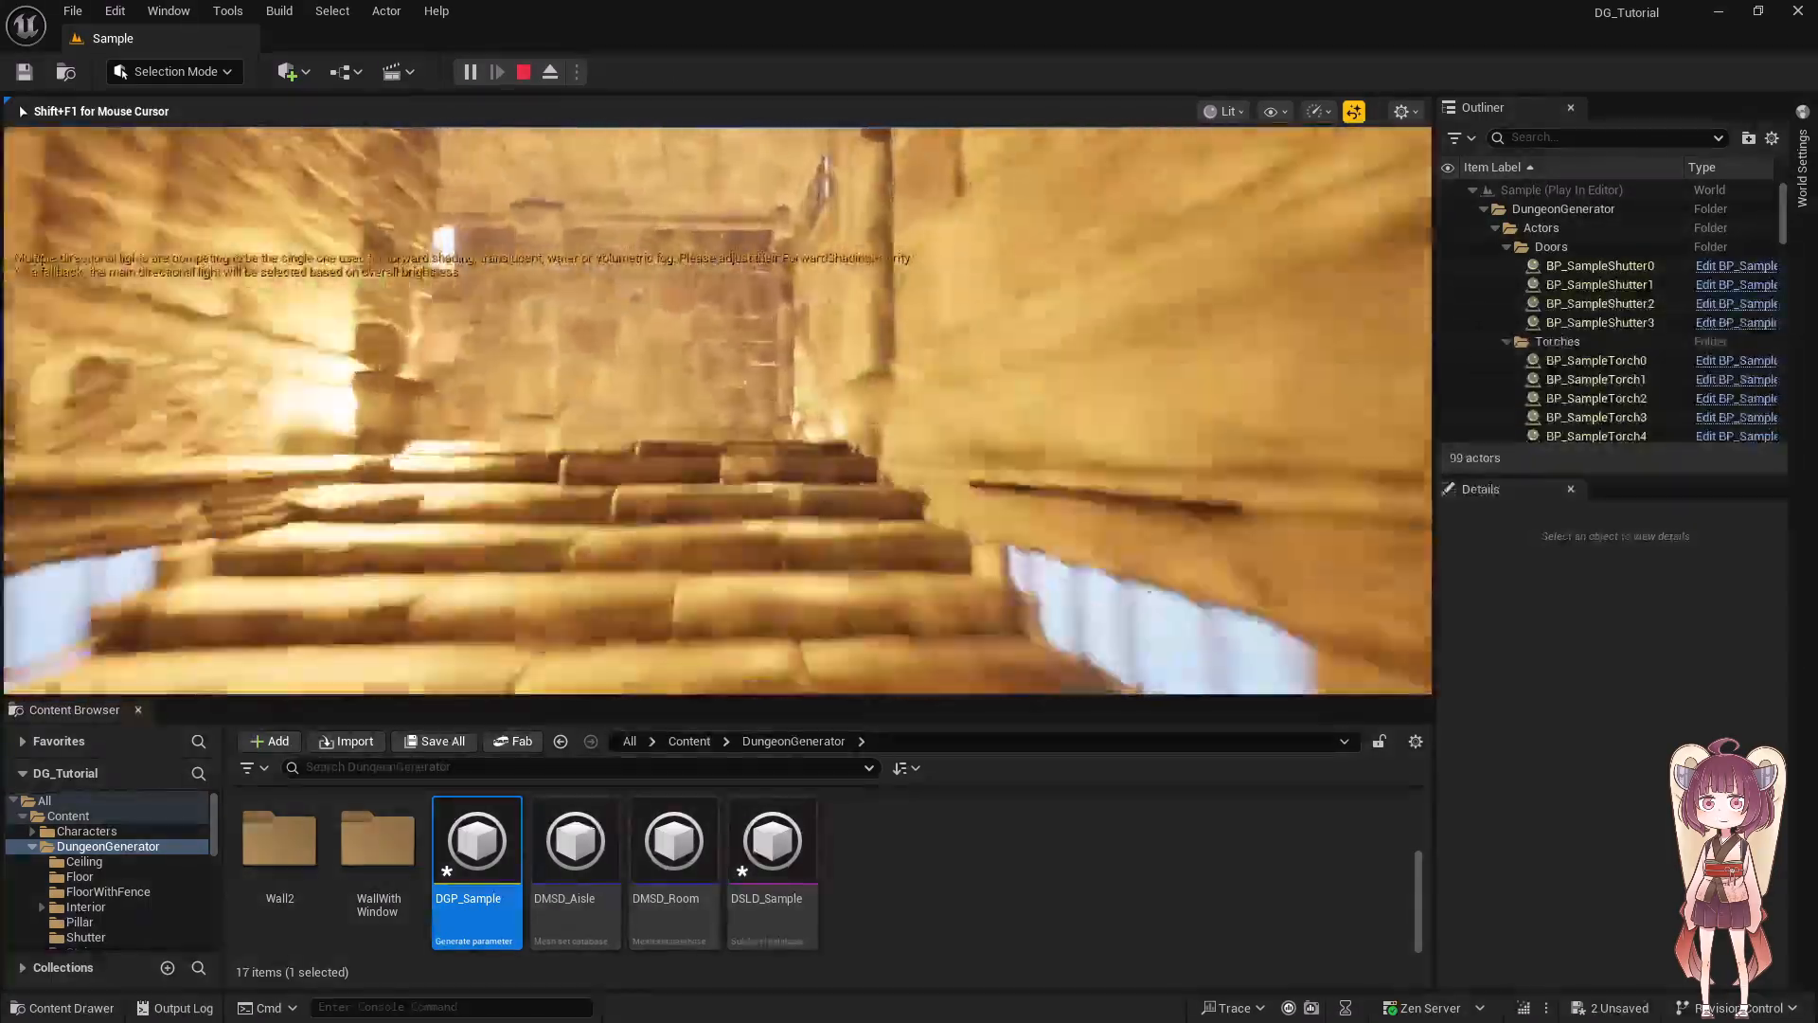
pyautogui.press('w')
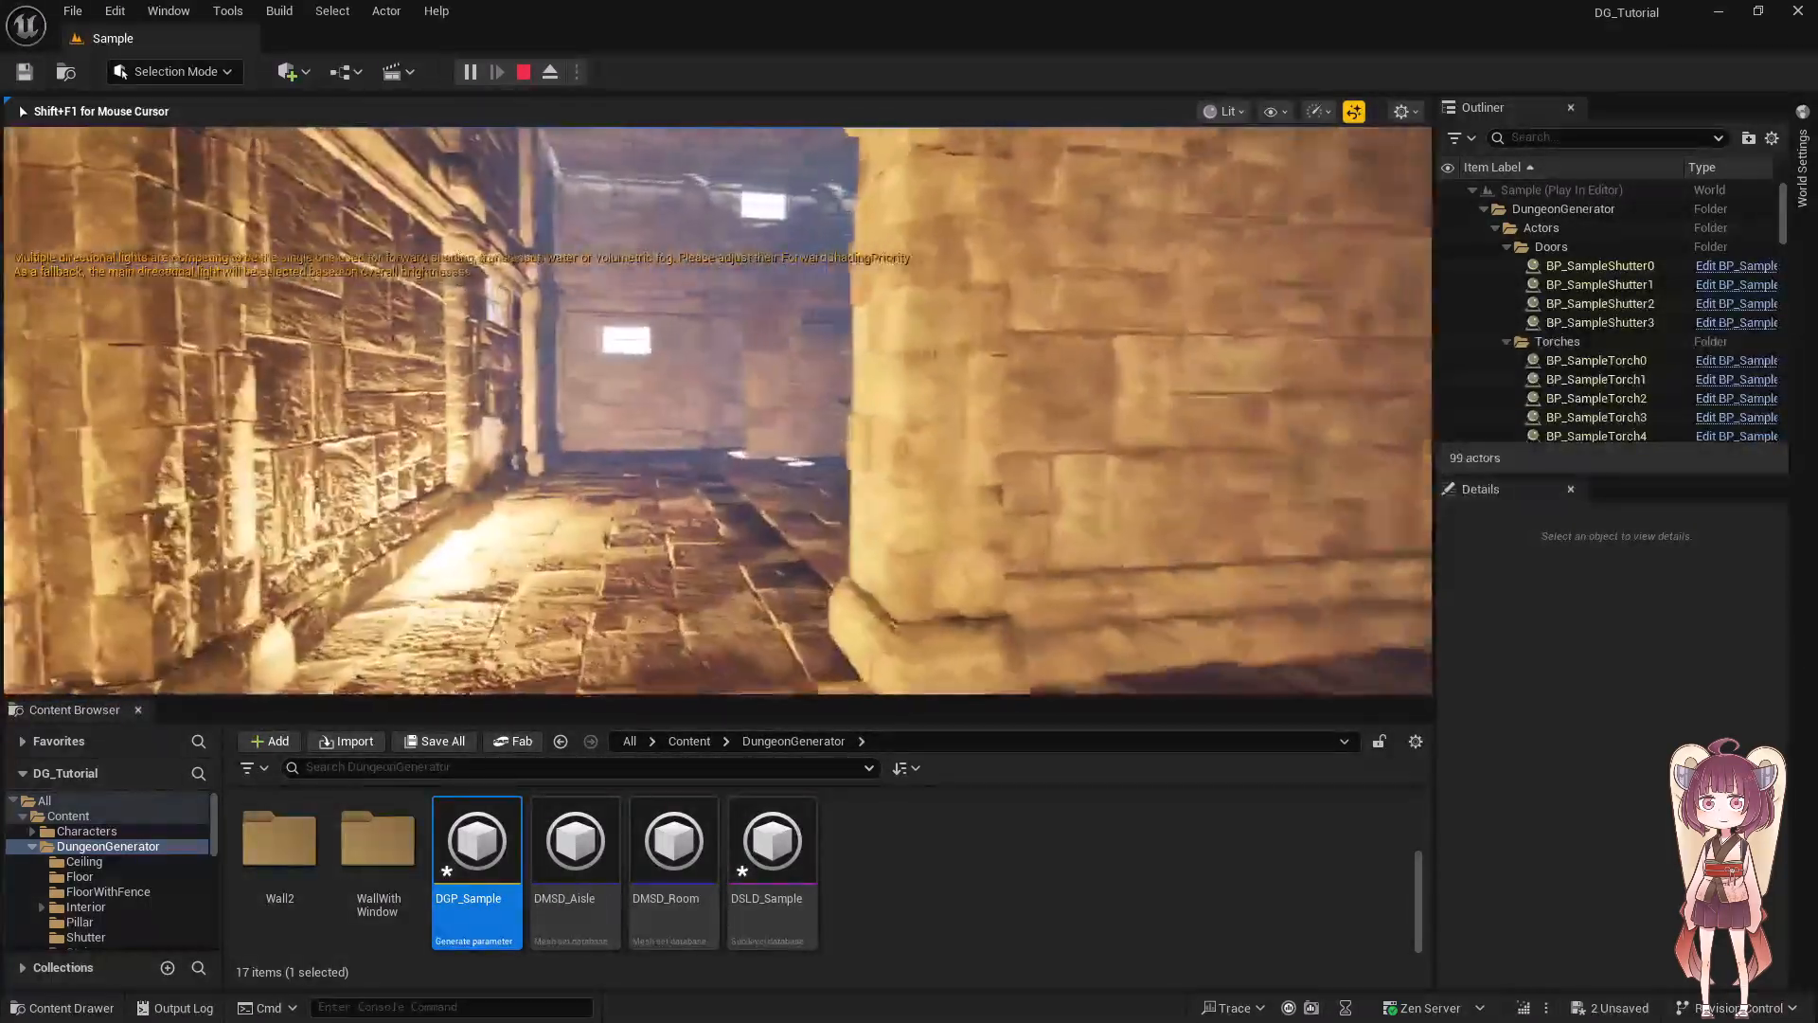
pyautogui.press('w')
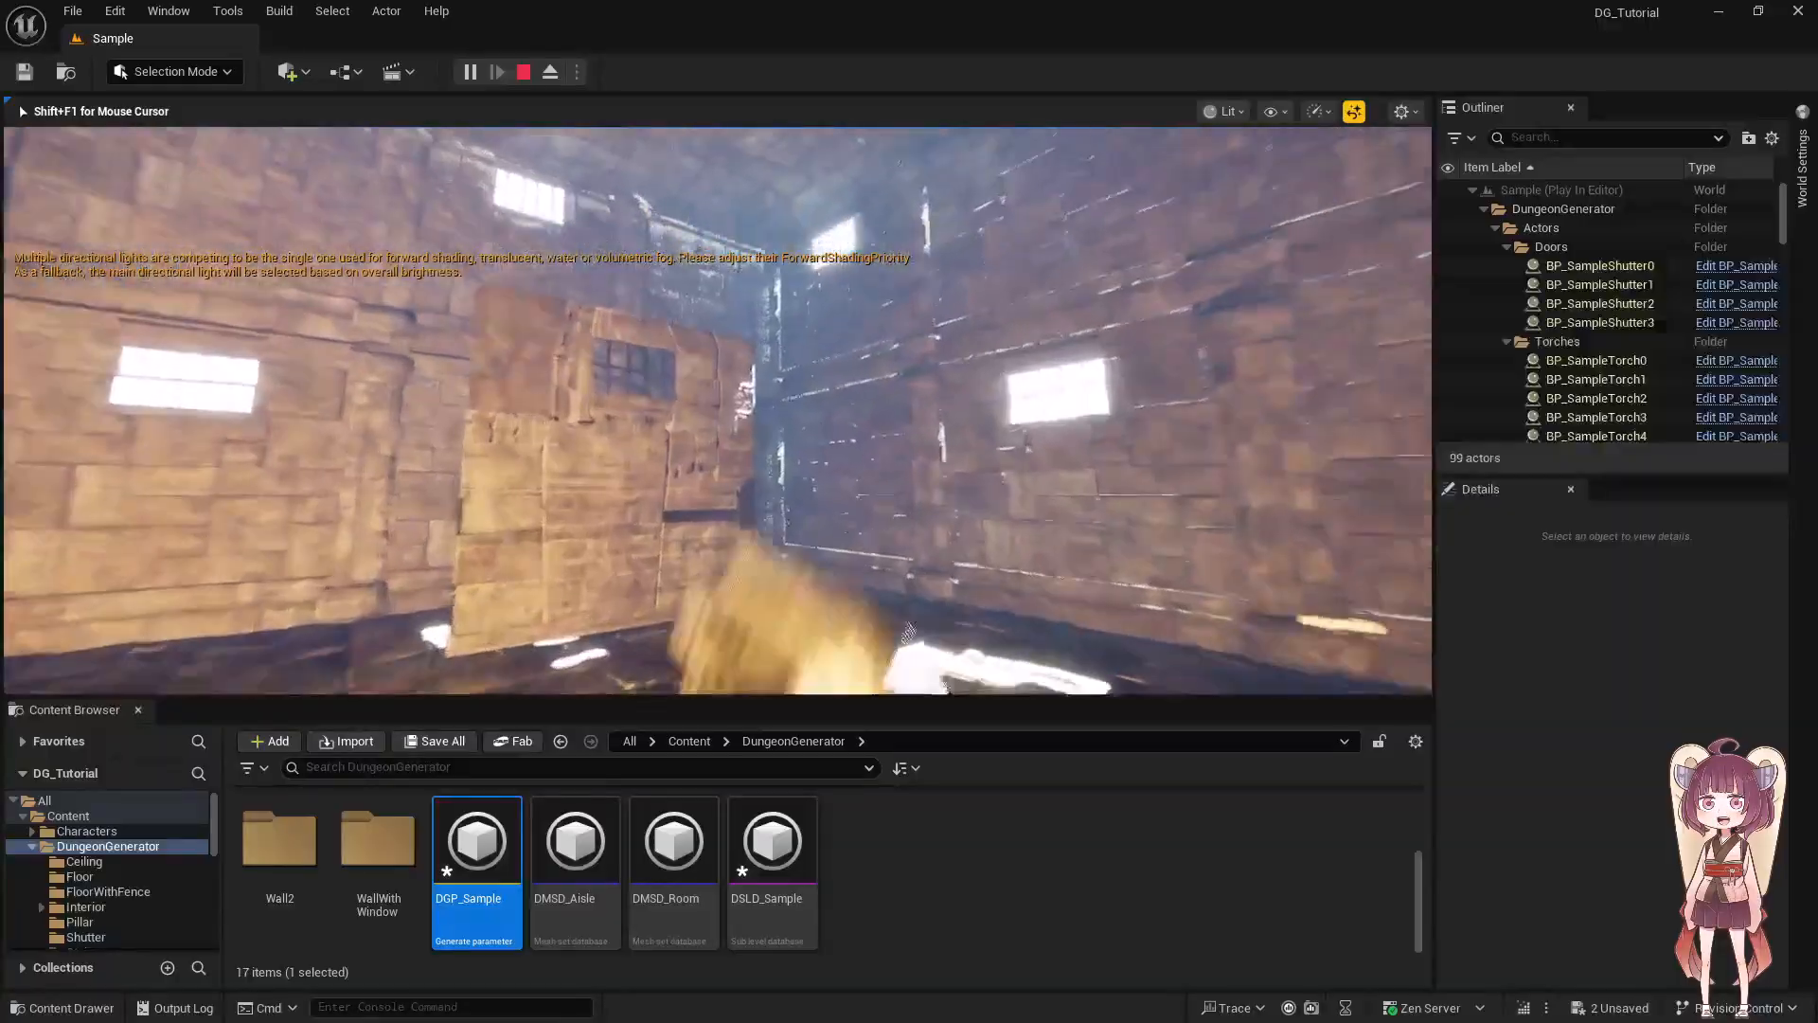
pyautogui.press('w')
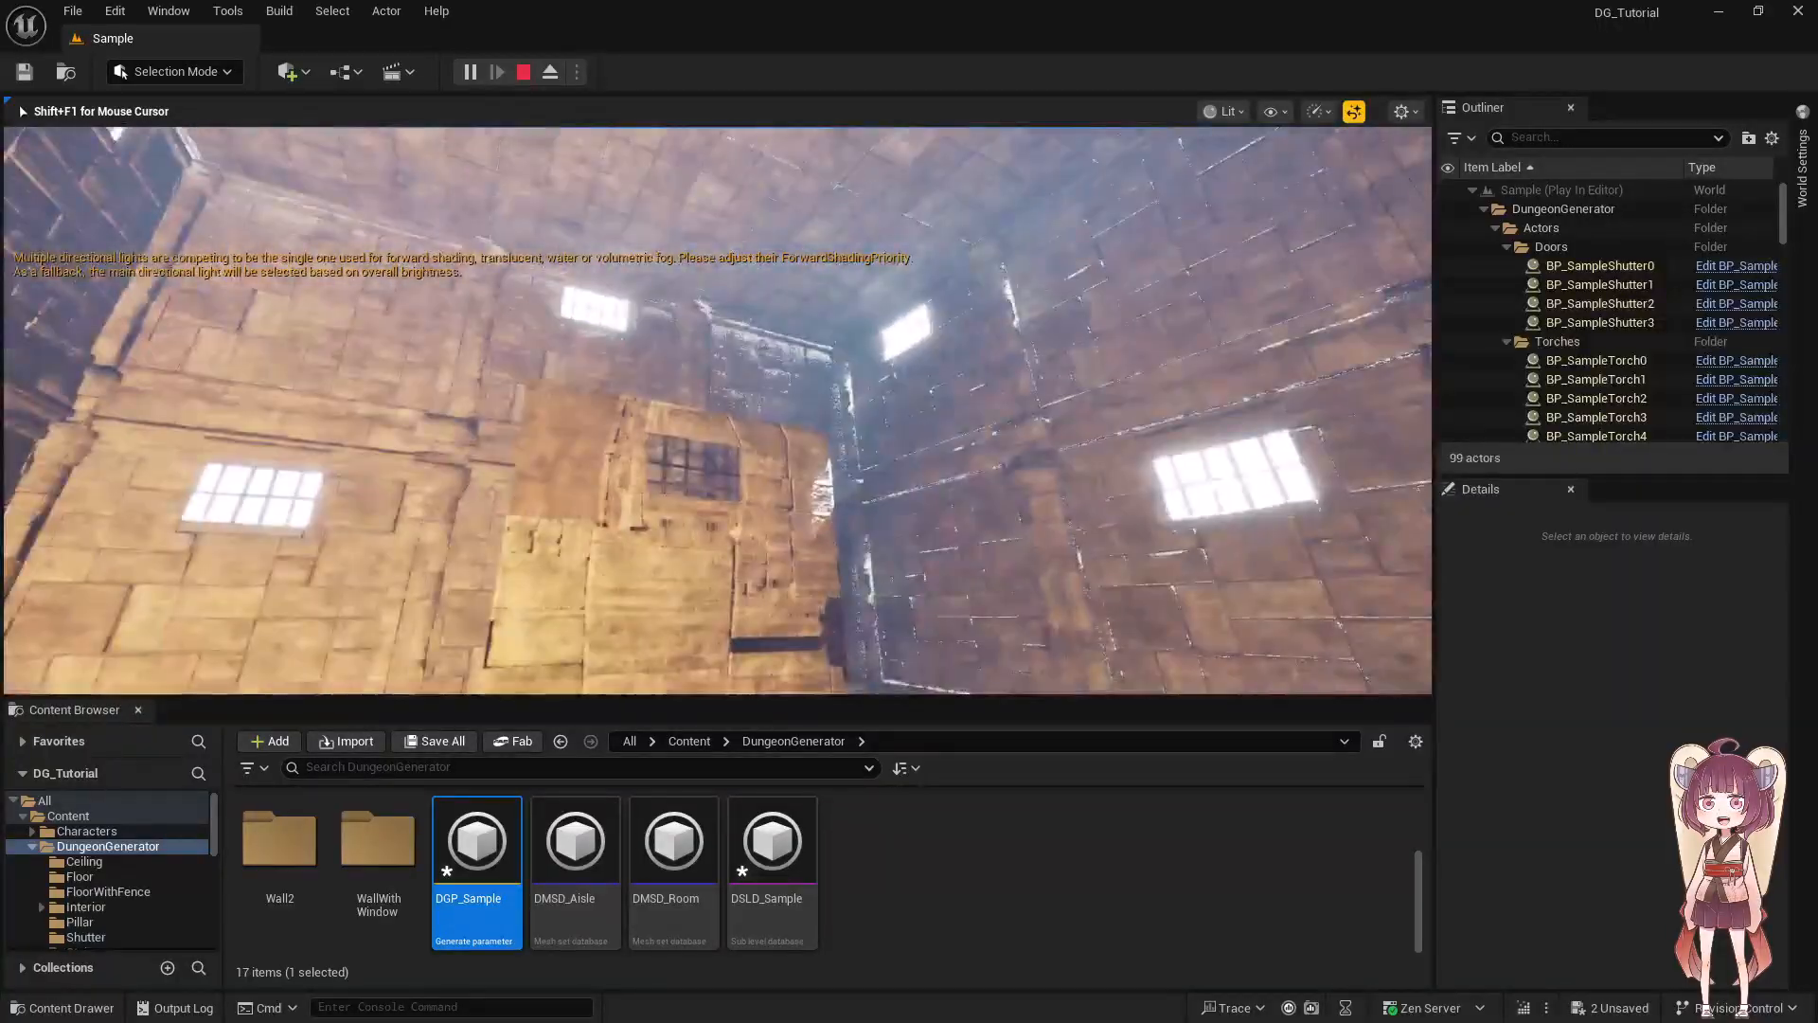
pyautogui.press('w')
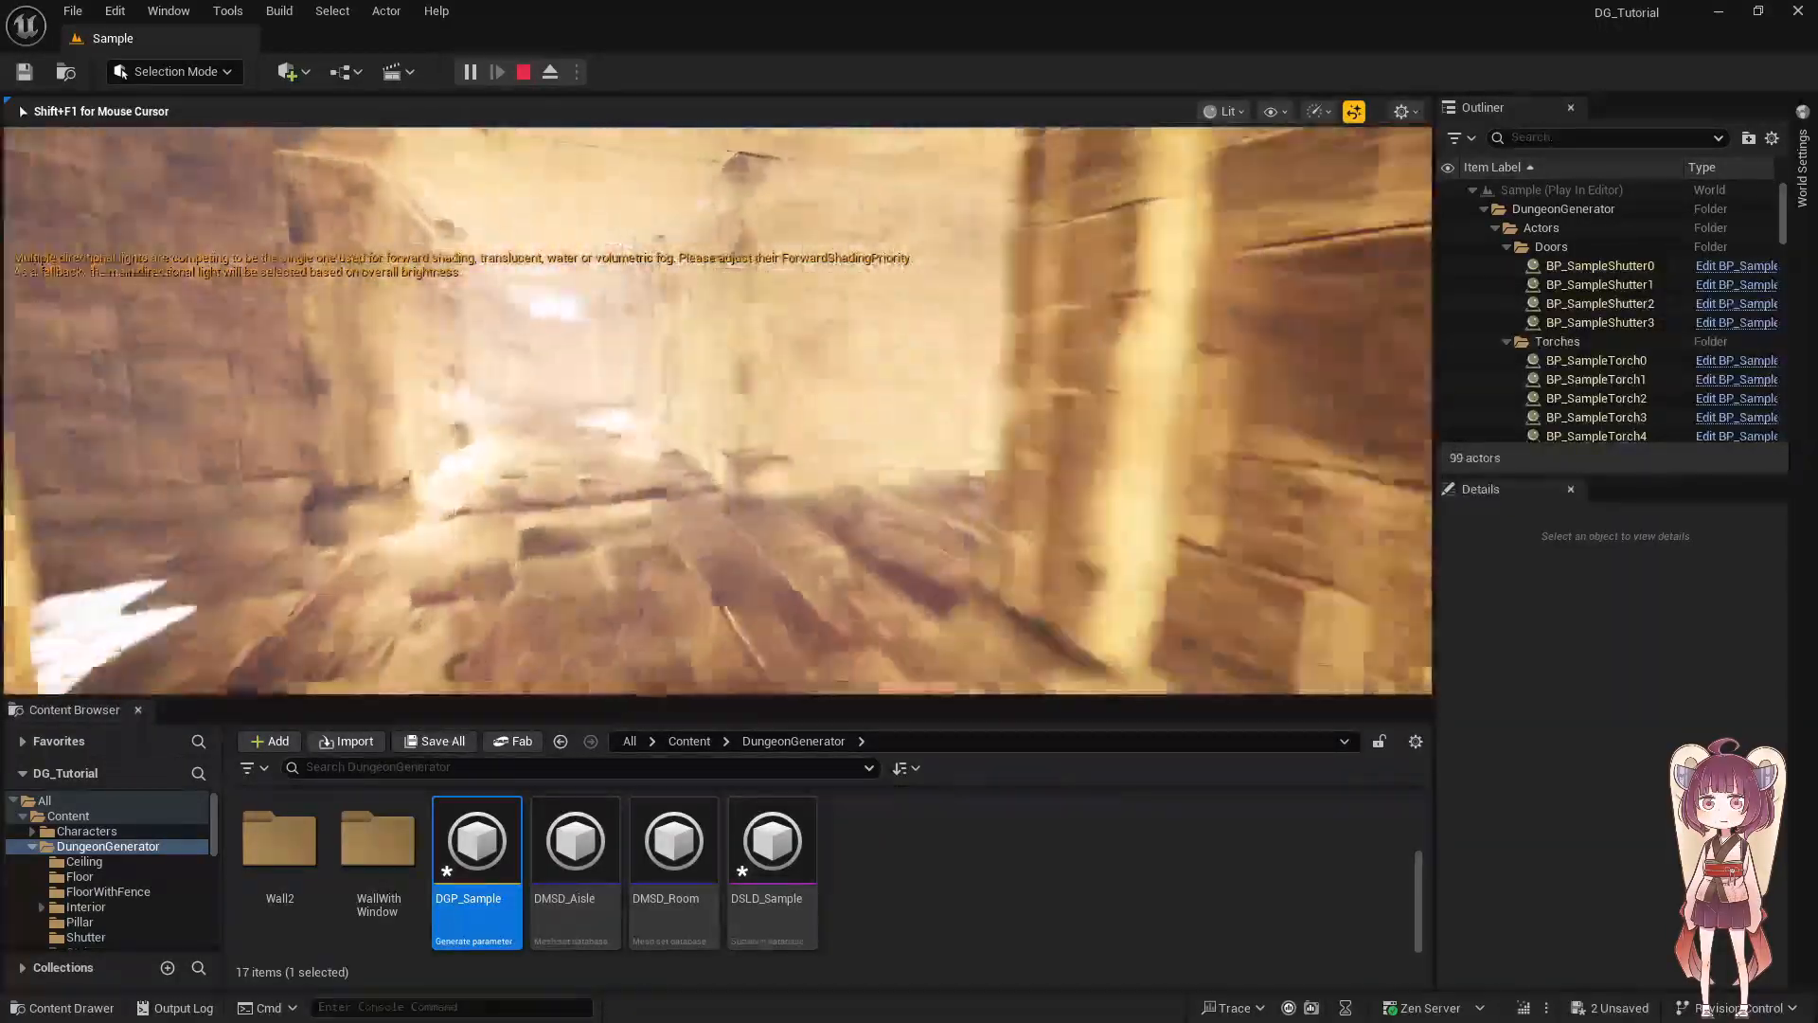
pyautogui.press('w')
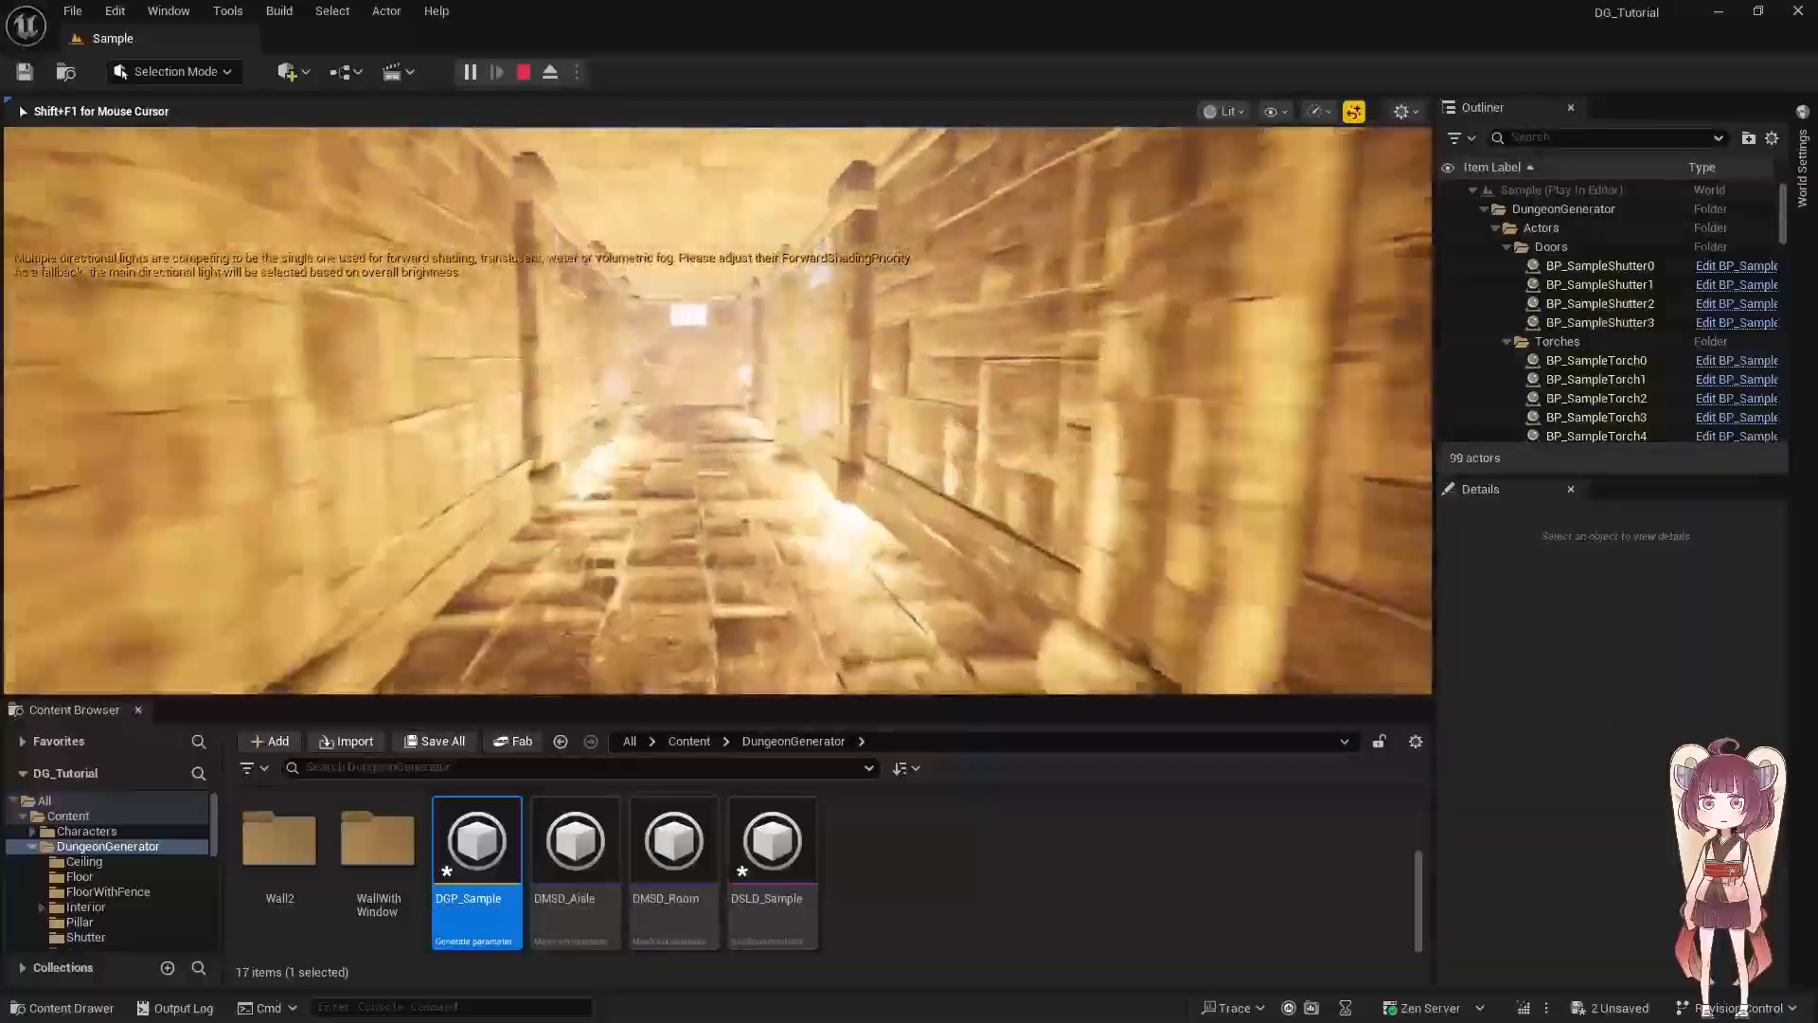